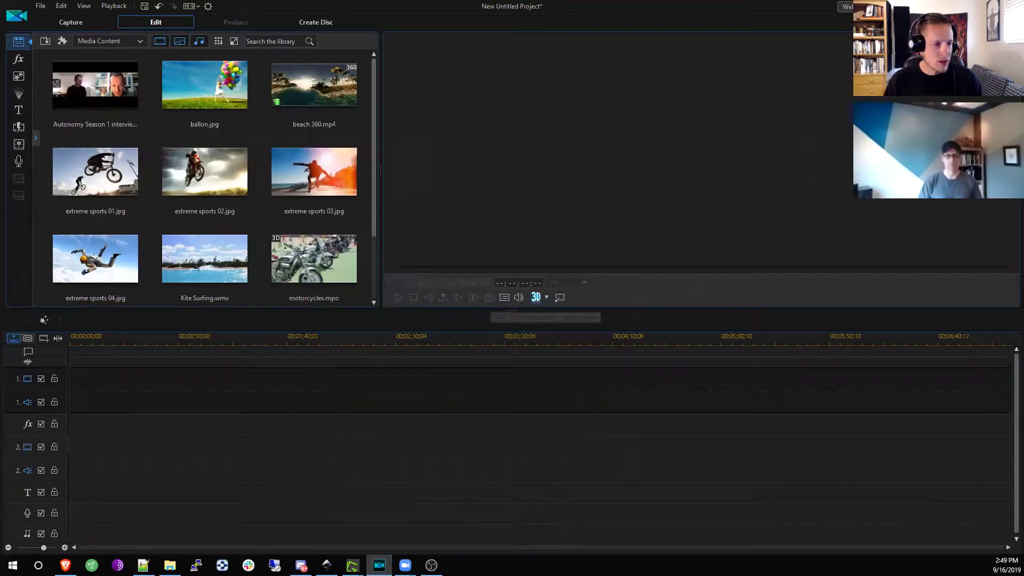
Step: Widen the media library and place the Autonomy Season 1 interview video at the start of video track 1
mouse_move(432, 565)
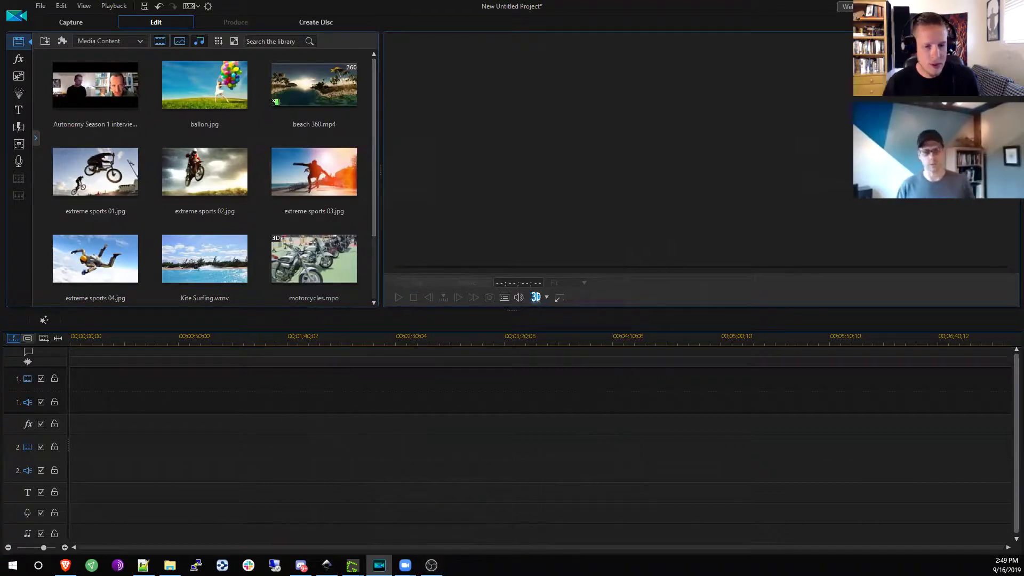
click(170, 565)
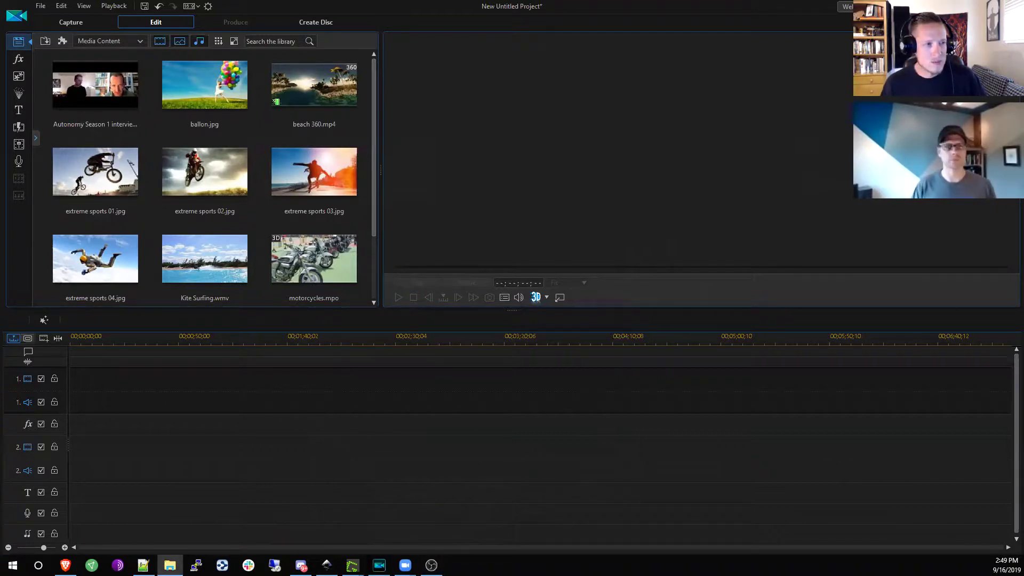
drag(408, 150, 408, 160)
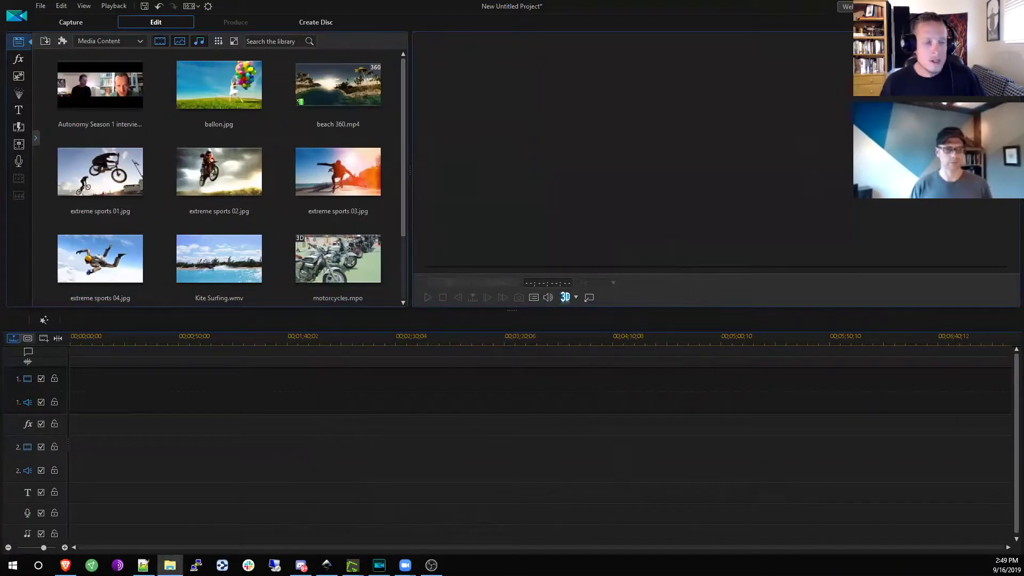
drag(297, 378, 75, 401)
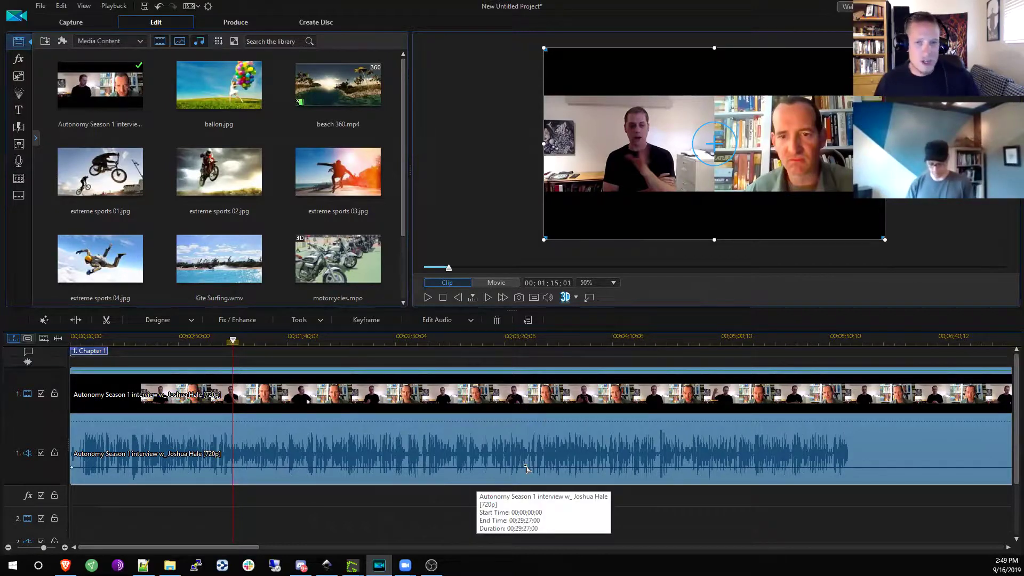
click(9, 547)
scroll(55, 554, down, 1)
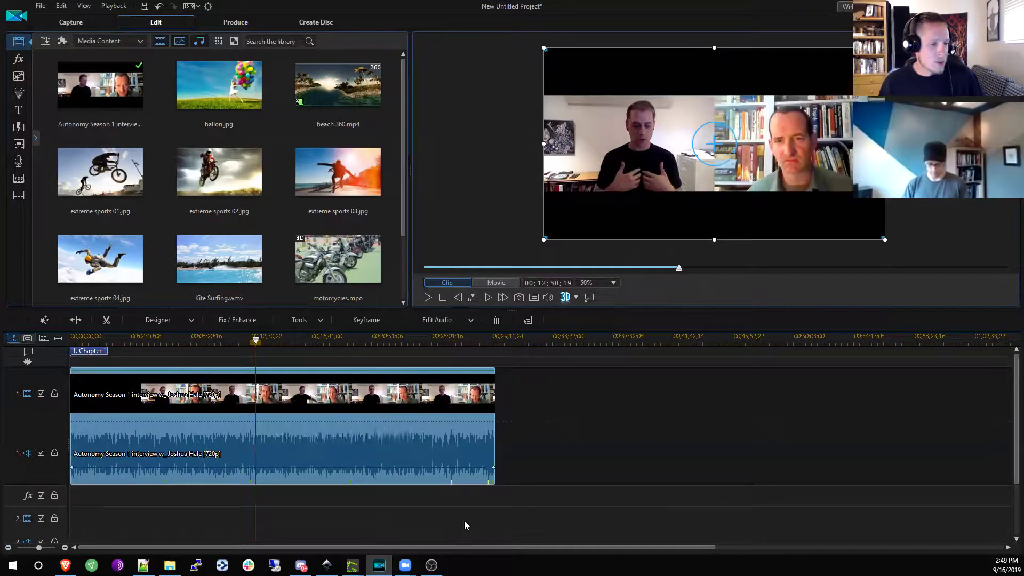
click(65, 547)
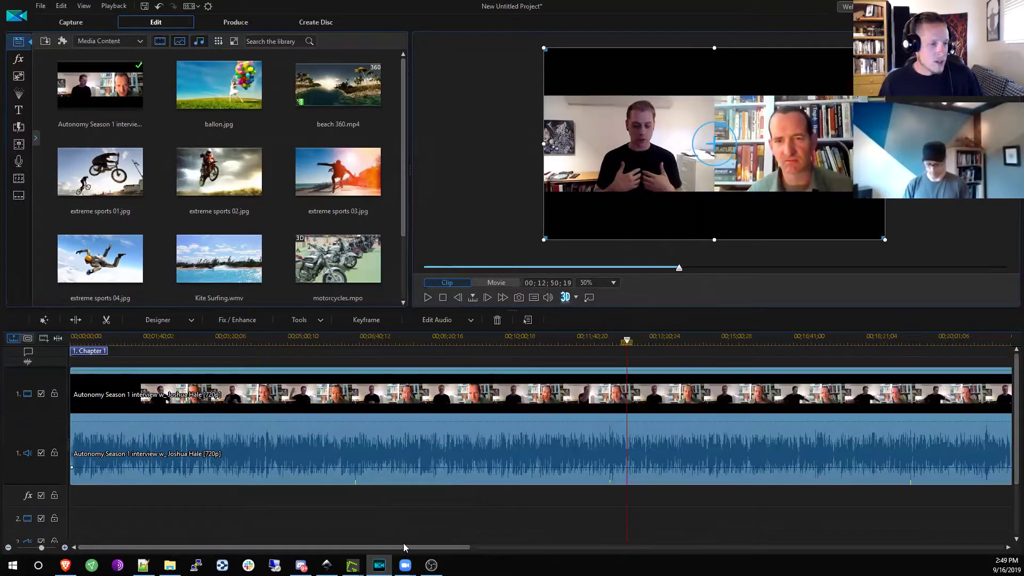
drag(411, 547, 429, 547)
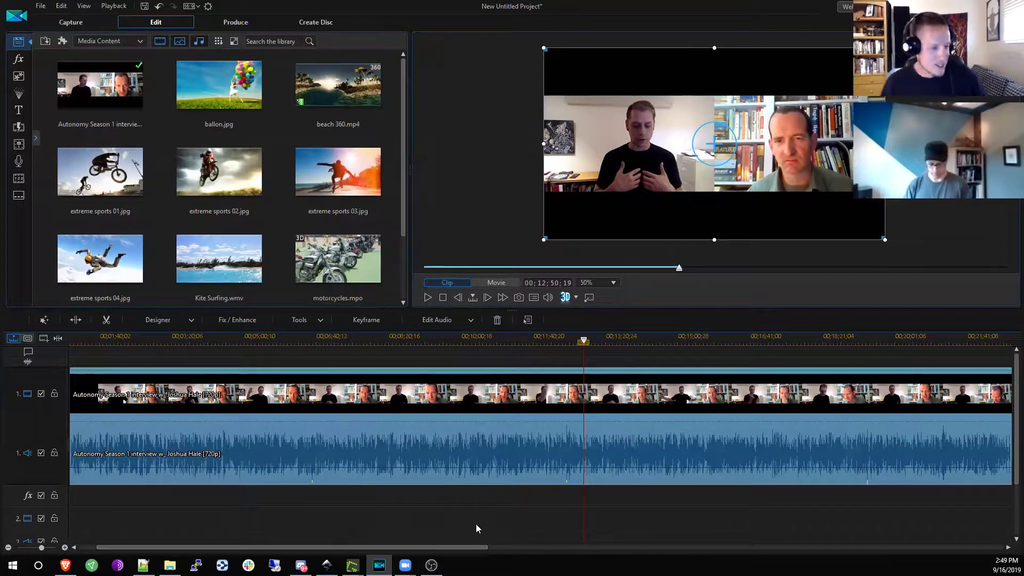
drag(438, 547, 313, 533)
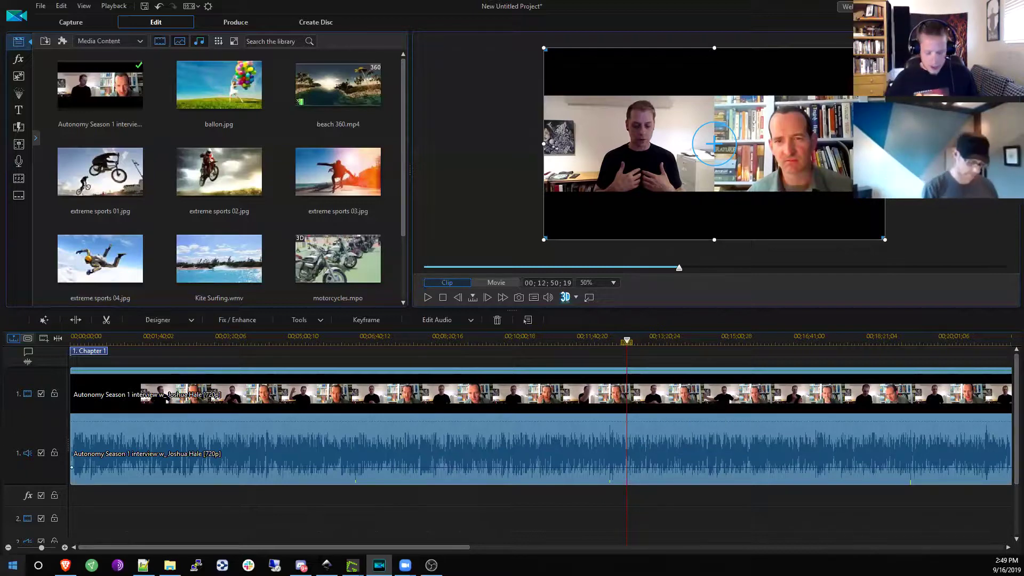
Step: Search the computer's installed apps for "cyber" and close the results
key(super)
text(cyber)
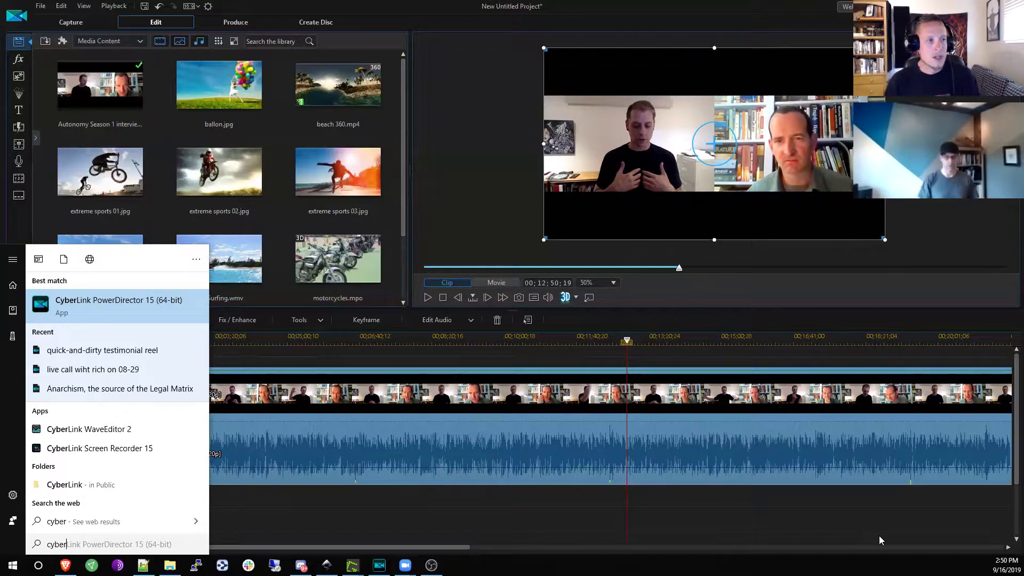
click(402, 143)
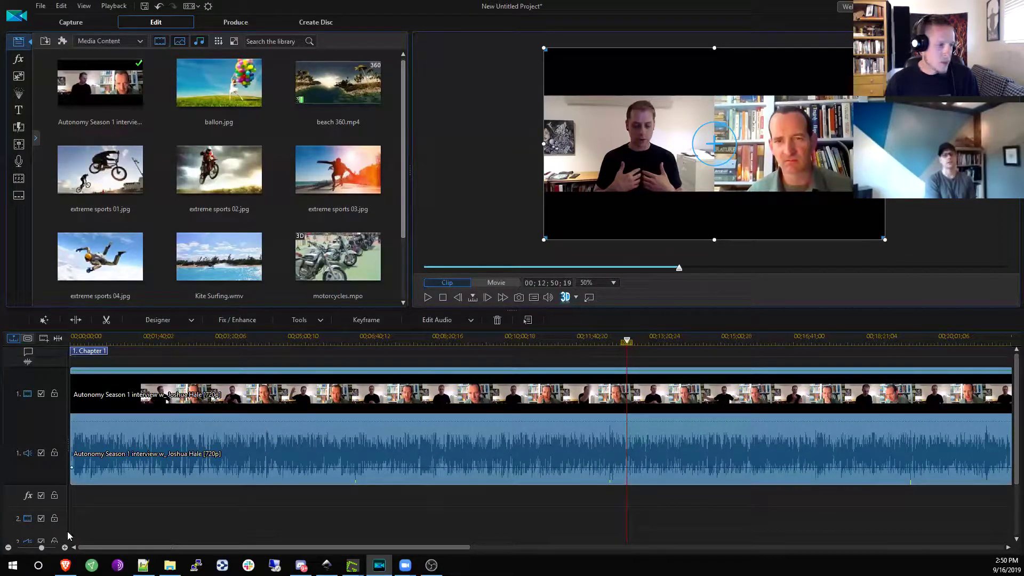
Step: Reduce the height of audio track 1 and slightly enlarge video tracks 1 and 2
drag(62, 483, 73, 453)
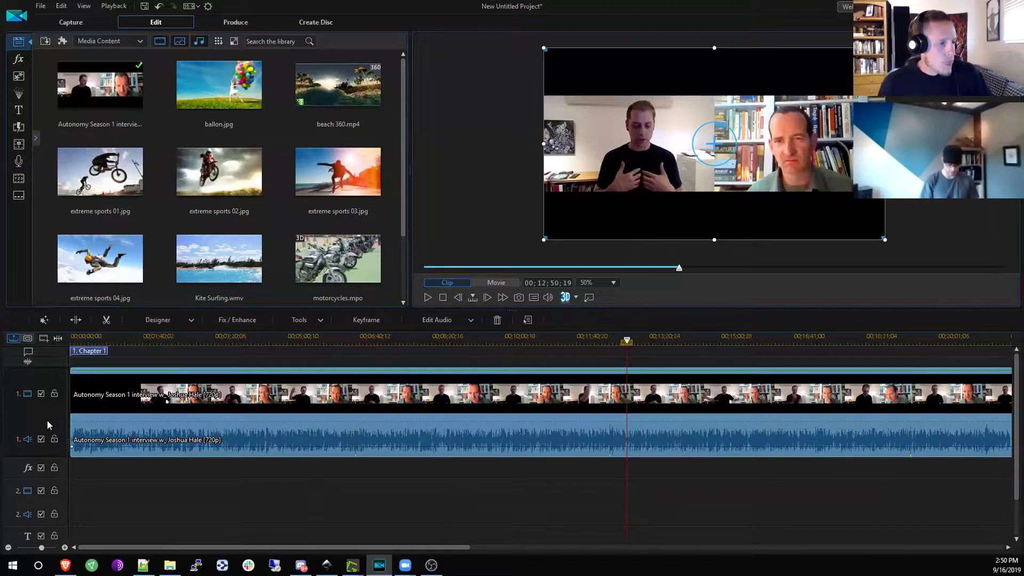
scroll(50, 445, up, 1)
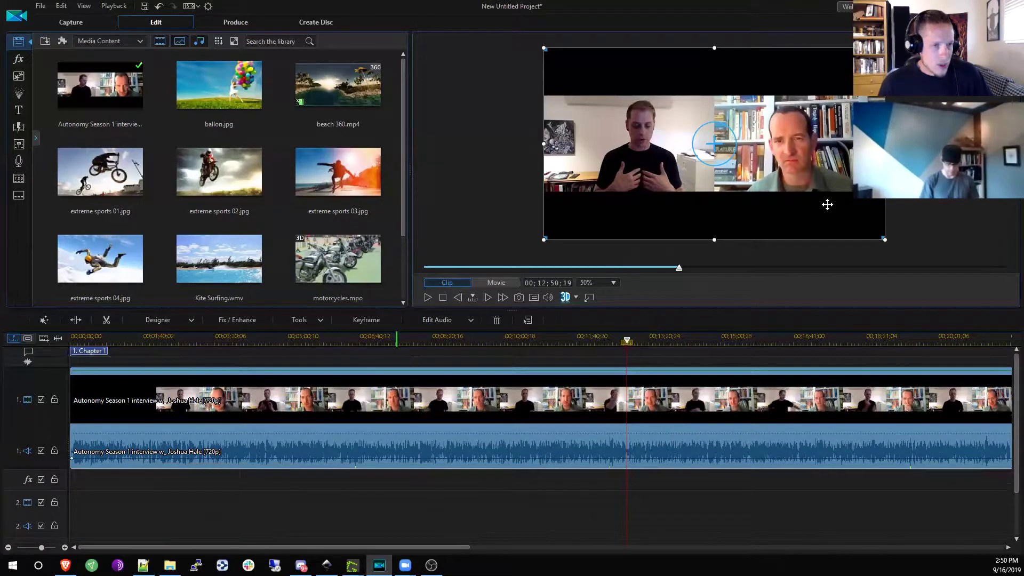
click(64, 494)
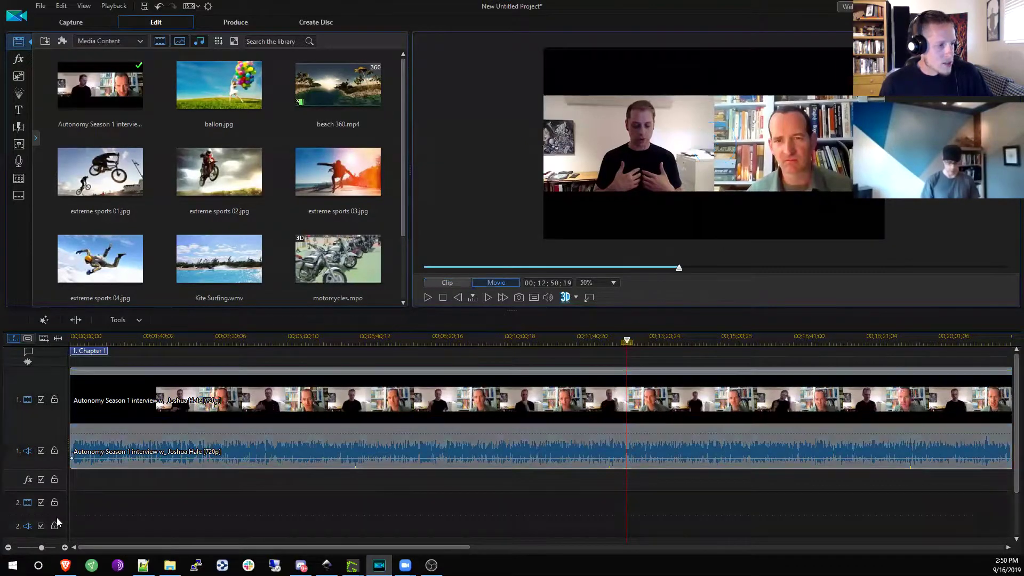
scroll(157, 513, down, 1)
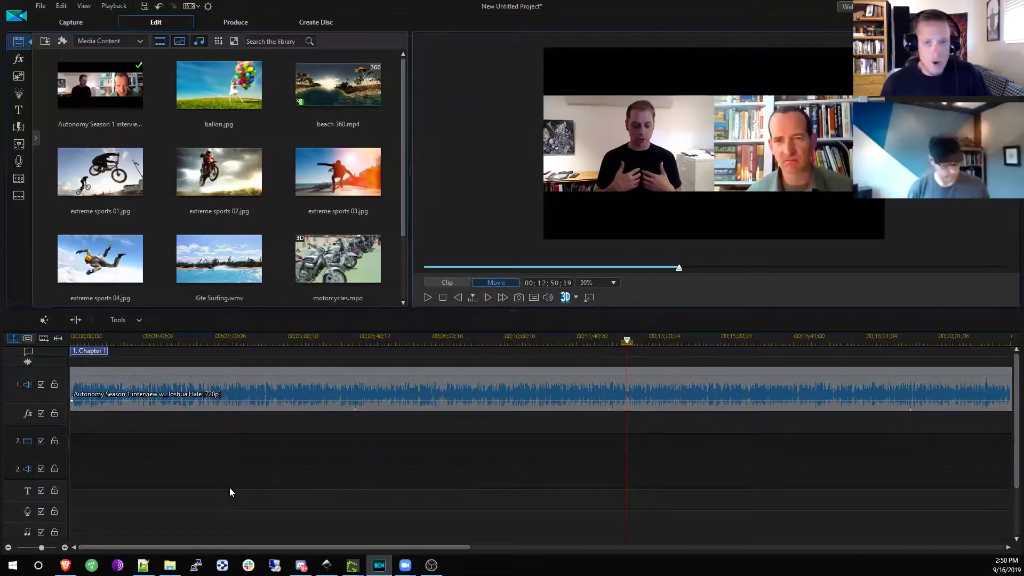
scroll(229, 487, down, 1)
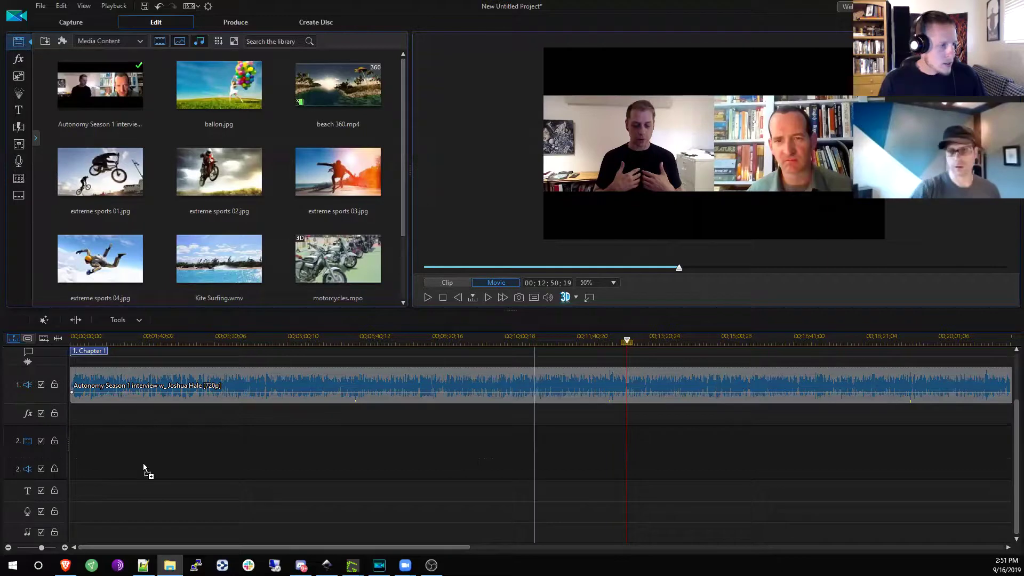
Step: Add the Autonomy banner image near the start of video track 2, heighten that track, and stretch the clip to about 2:31
drag(101, 439, 91, 434)
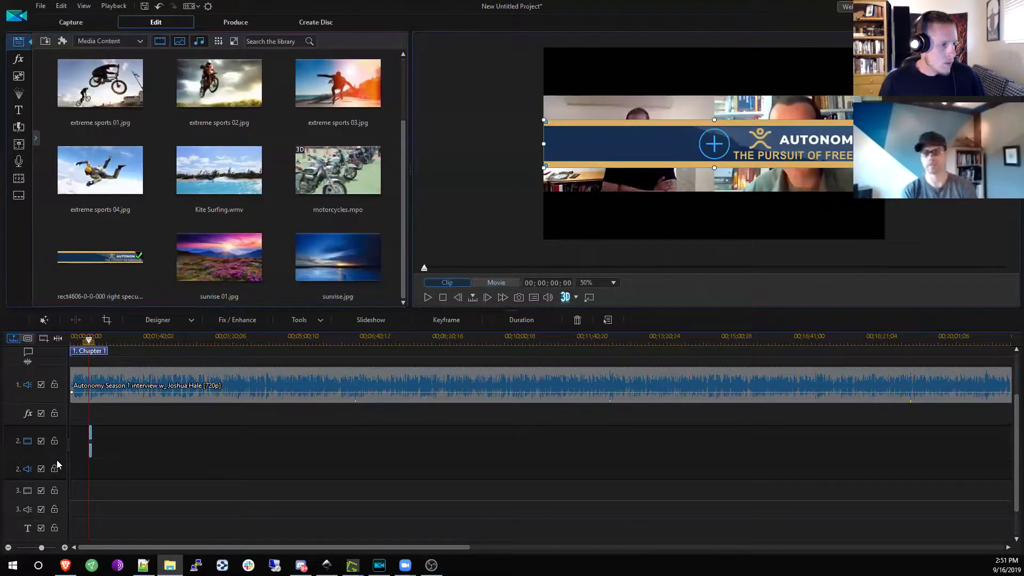
drag(54, 467, 75, 541)
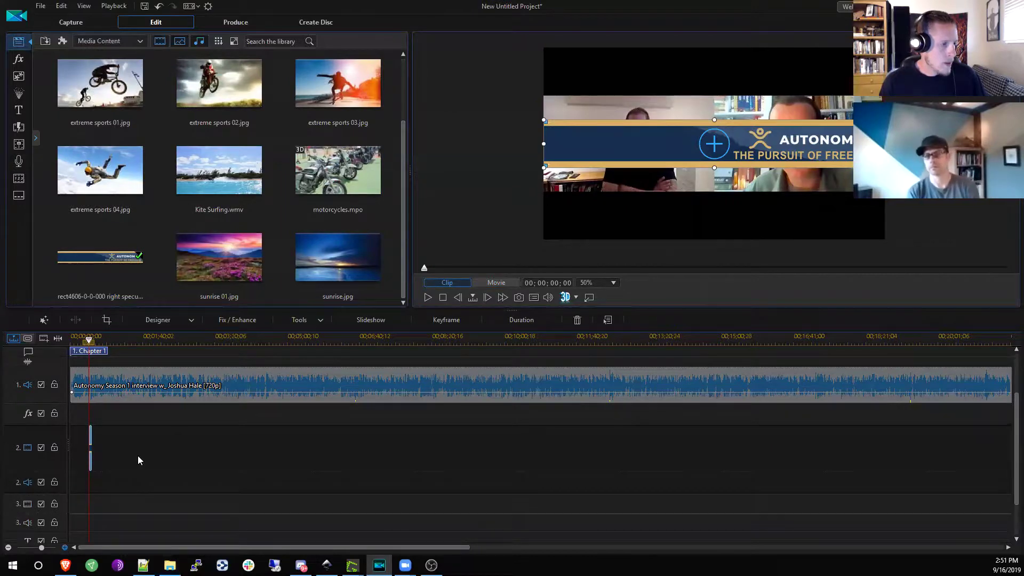
scroll(139, 460, up, 2)
drag(136, 458, 454, 450)
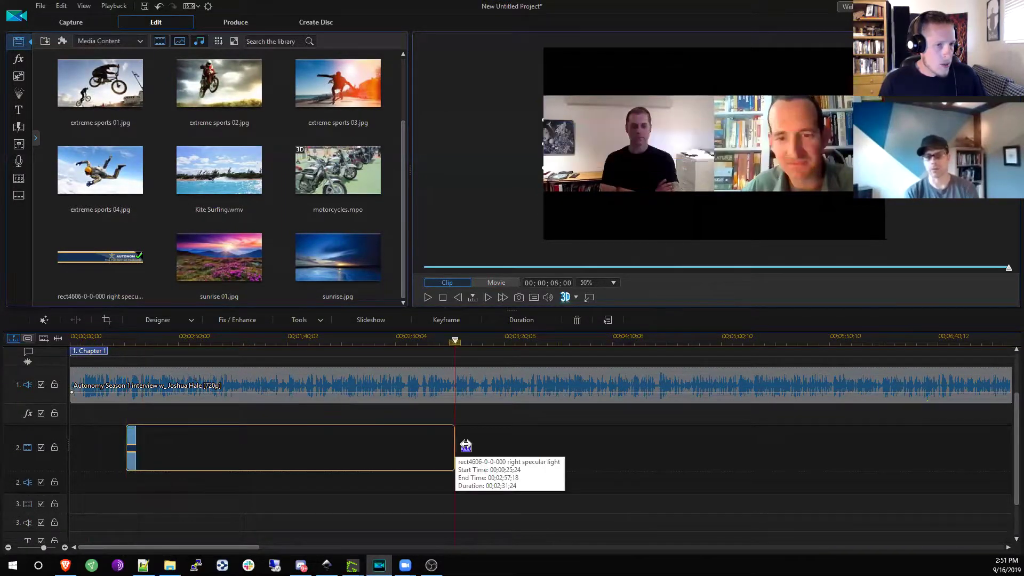
Step: Move the Autonomy banner to the lower edge of the video frame, directly beneath the two speakers
click(372, 339)
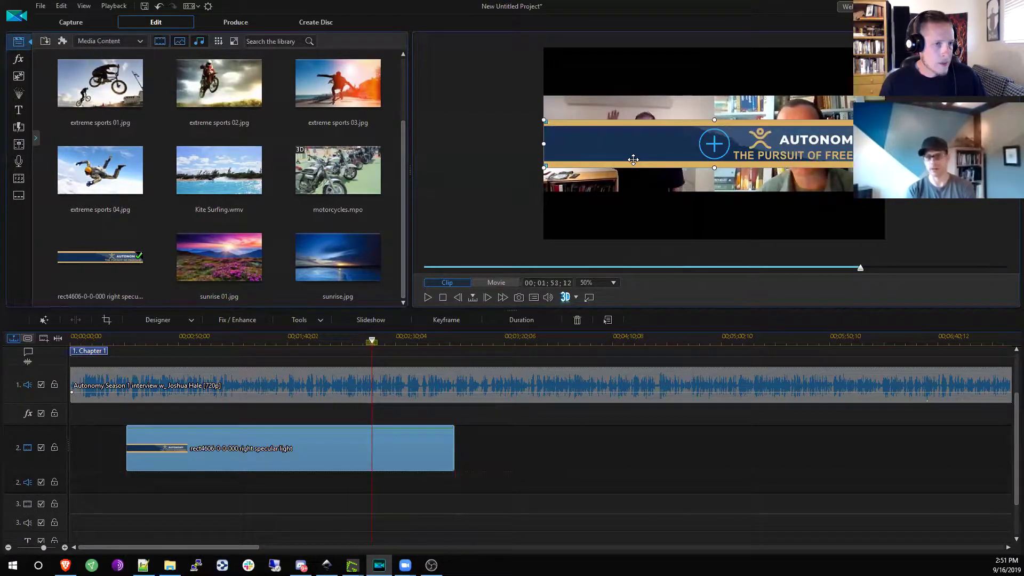
drag(633, 167, 631, 219)
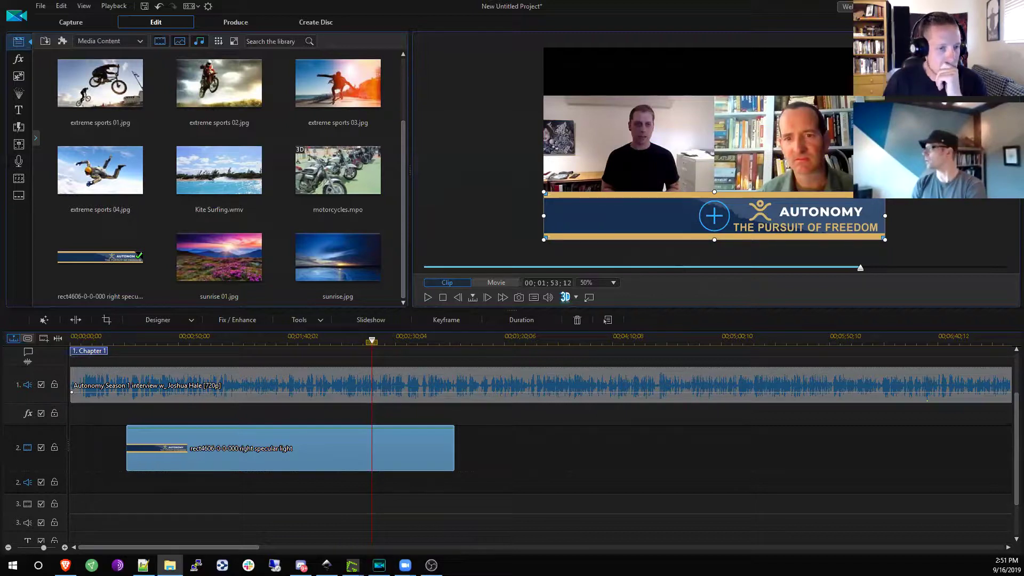
click(379, 565)
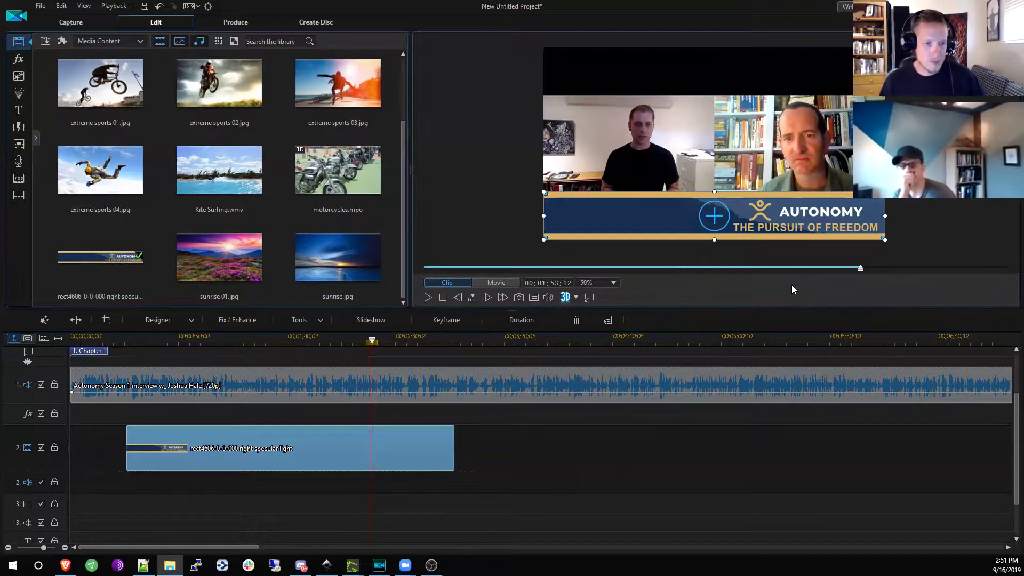
drag(789, 310, 814, 307)
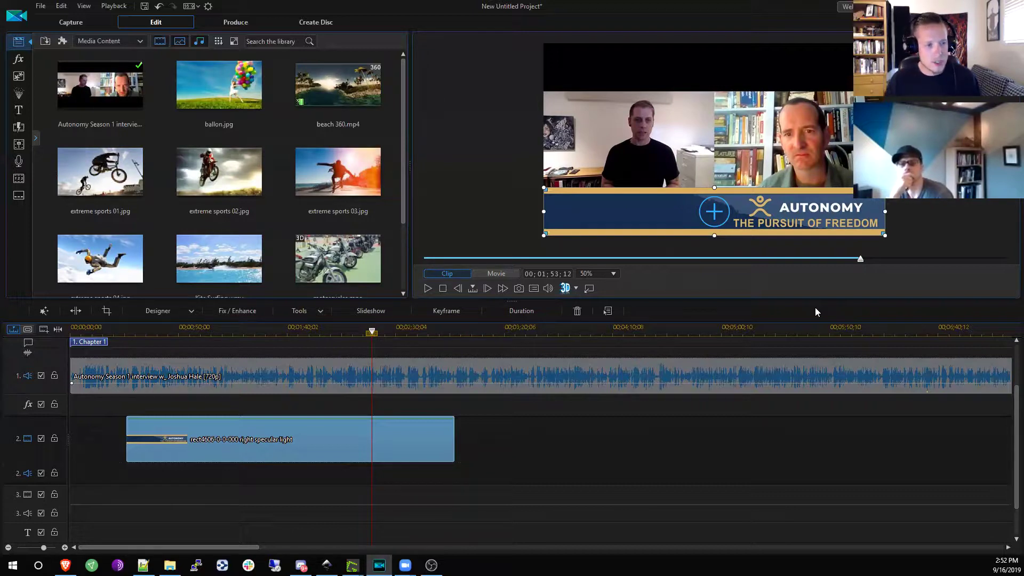
Step: Move the banner clip to the start of video track 2 and extend it to the end of the interview at 29:27
drag(427, 448, 409, 452)
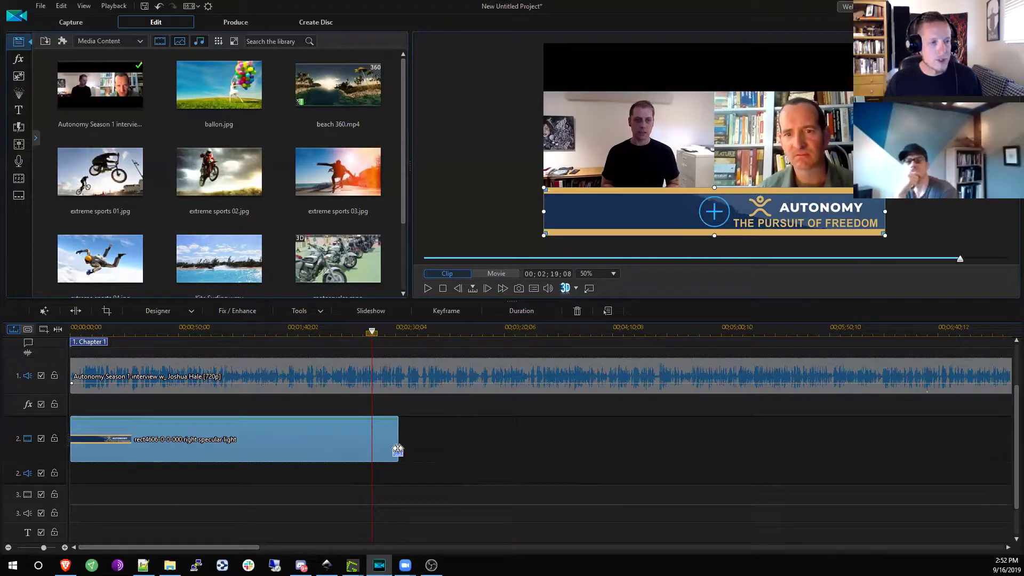
drag(397, 449, 715, 426)
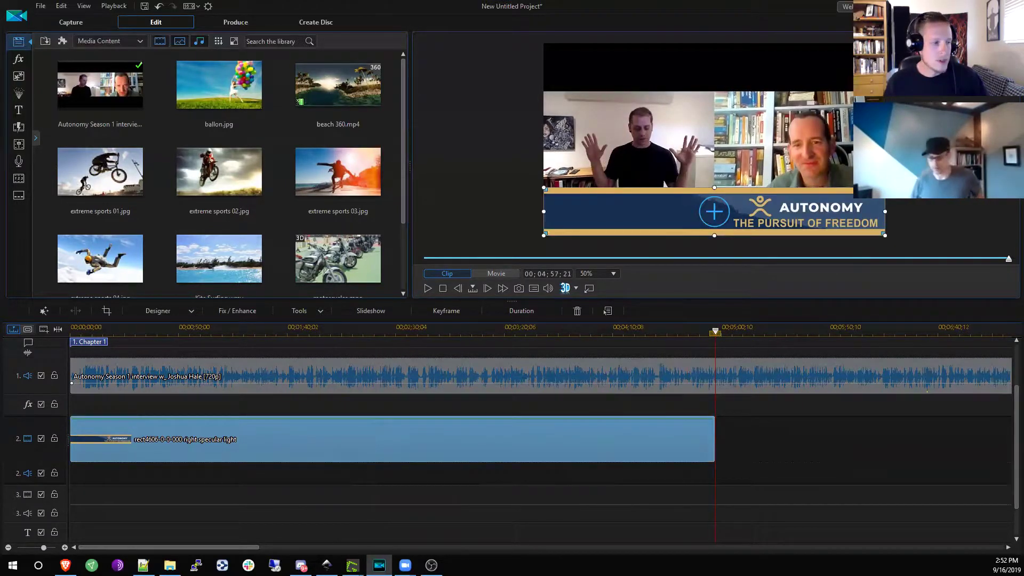
click(8, 547)
click(8, 547)
drag(161, 451, 533, 424)
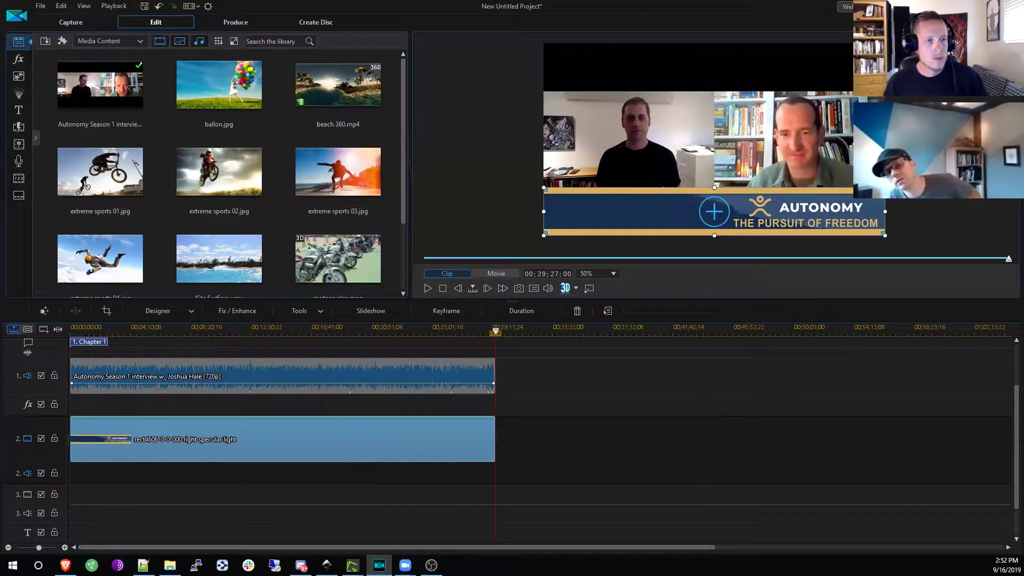
Step: Enlarge and reposition the interview video at about 10:00, viewed at 25% preview zoom, so both speakers fill the frame above the Autonomy banner
click(735, 362)
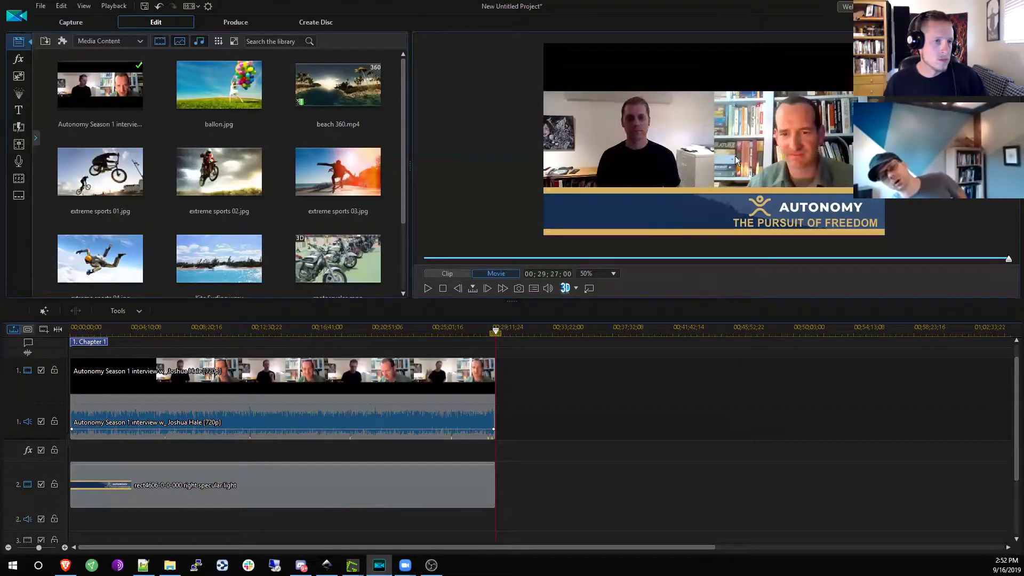
click(395, 397)
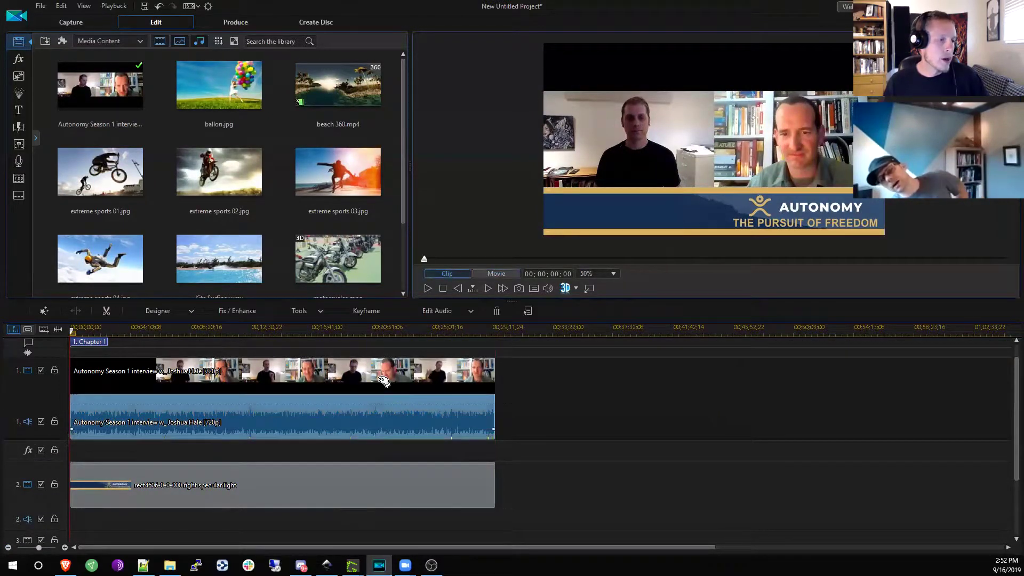
click(384, 380)
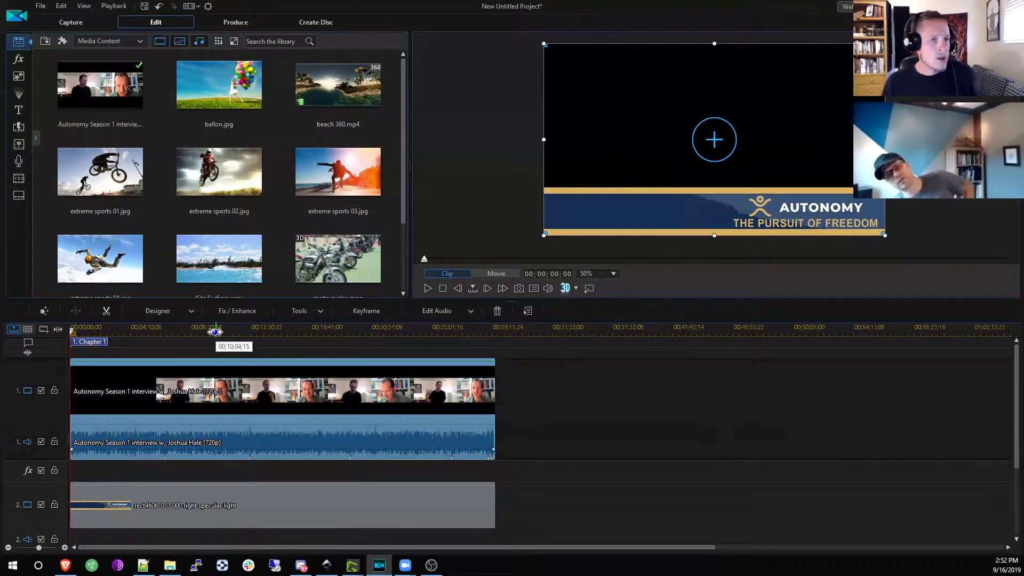
click(216, 331)
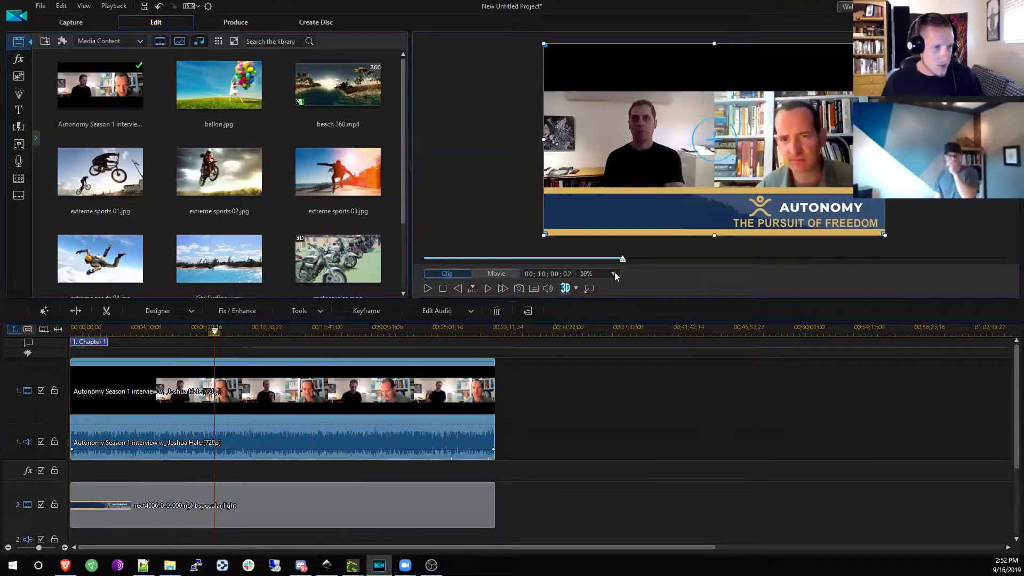
click(613, 273)
click(592, 304)
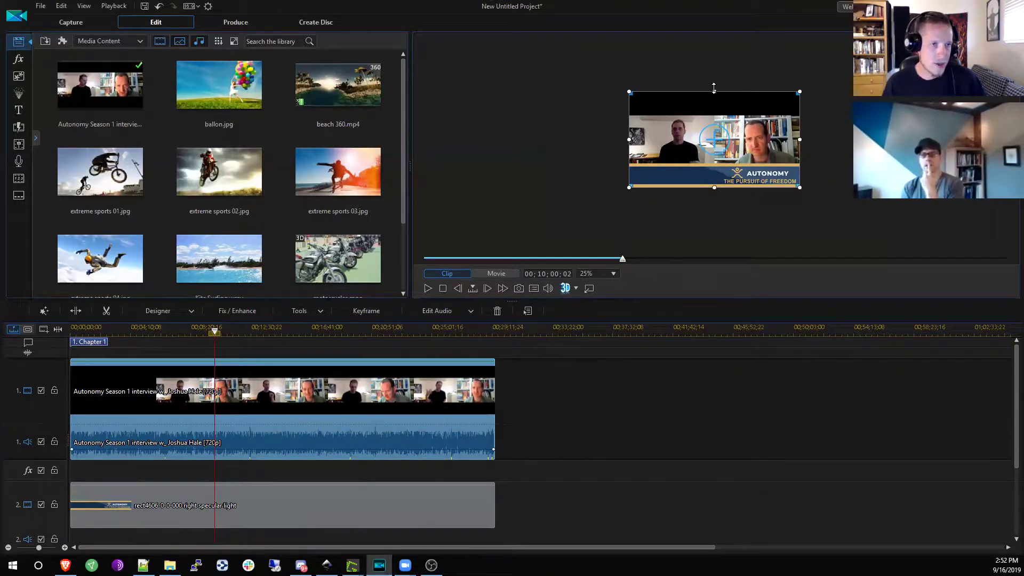
drag(714, 88, 713, 78)
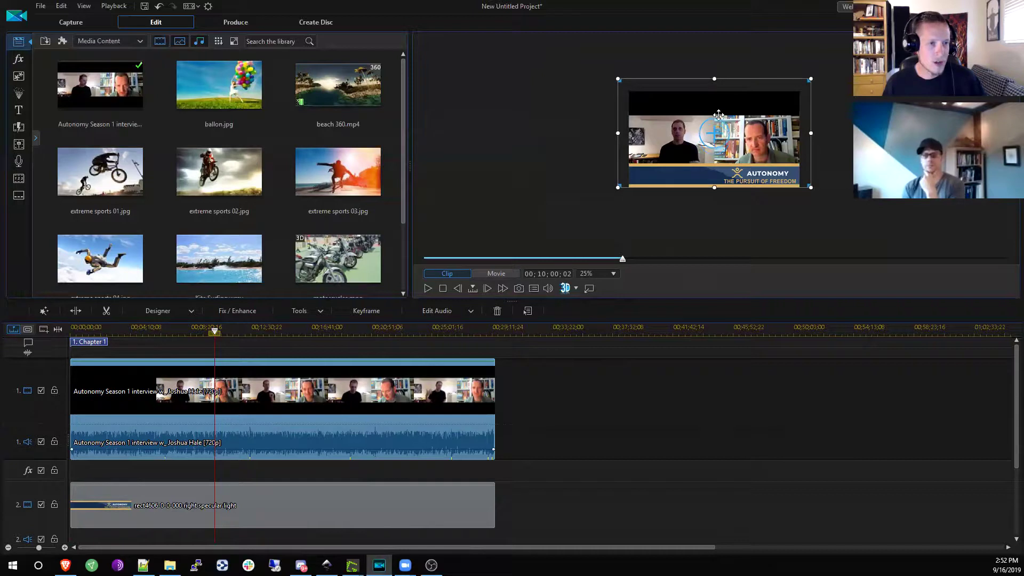
drag(713, 127, 716, 121)
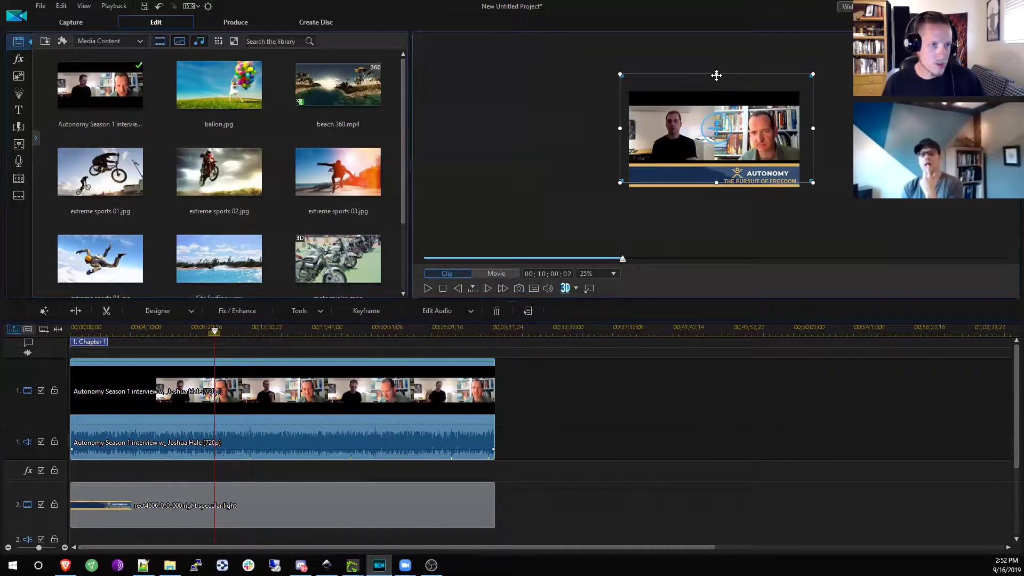
drag(716, 75, 716, 64)
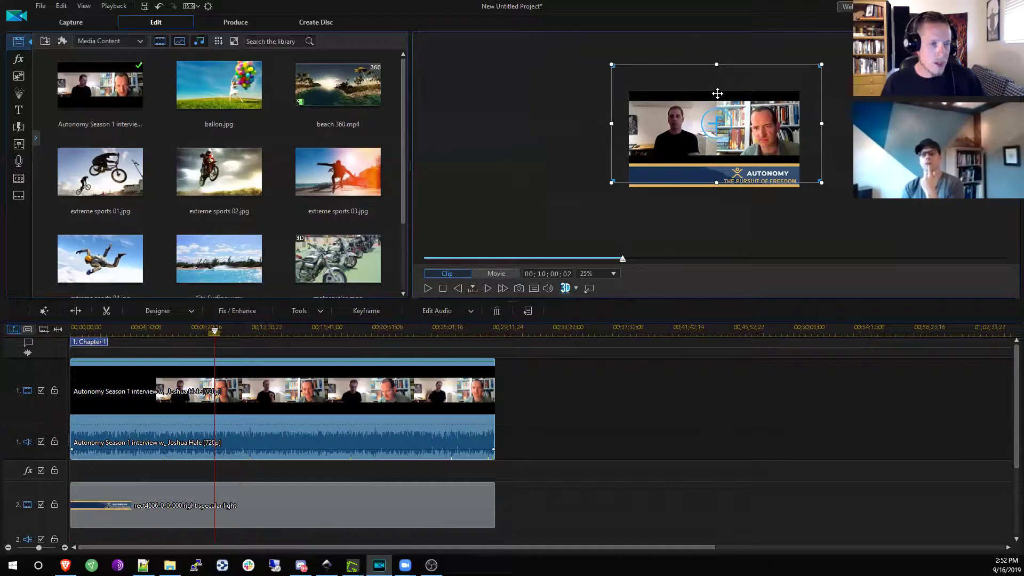
drag(717, 121, 719, 126)
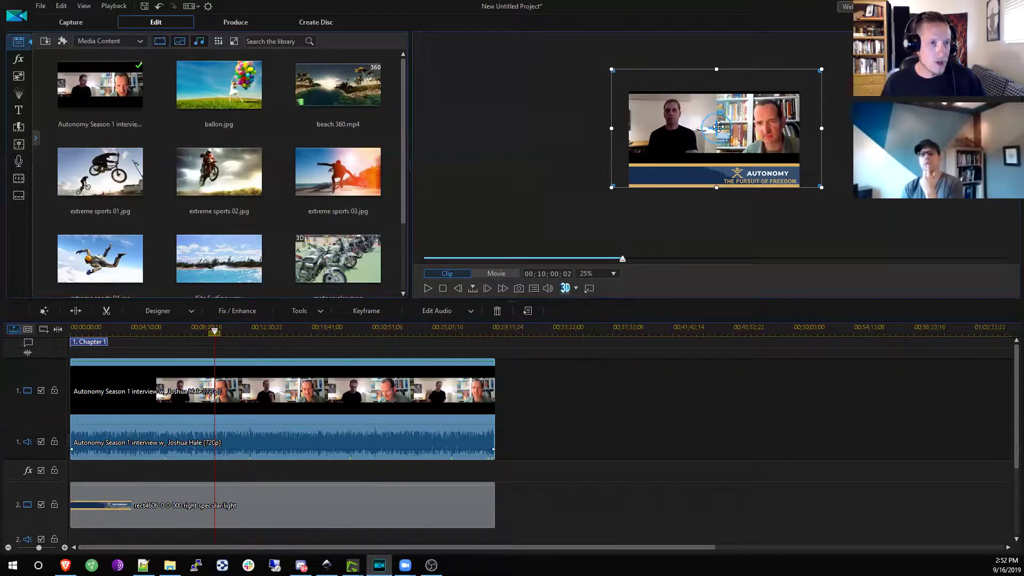
drag(714, 69, 713, 57)
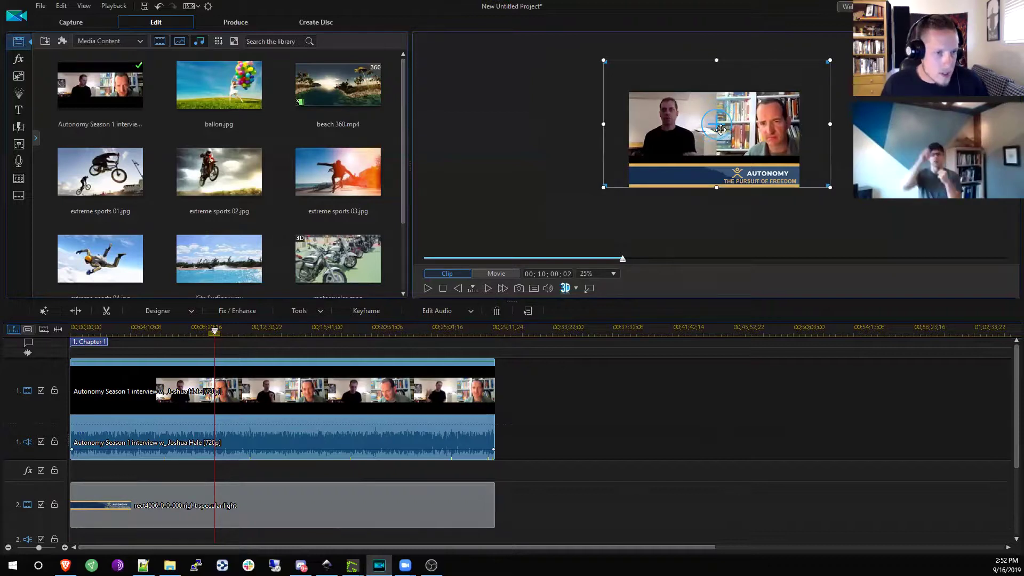
drag(721, 130, 720, 132)
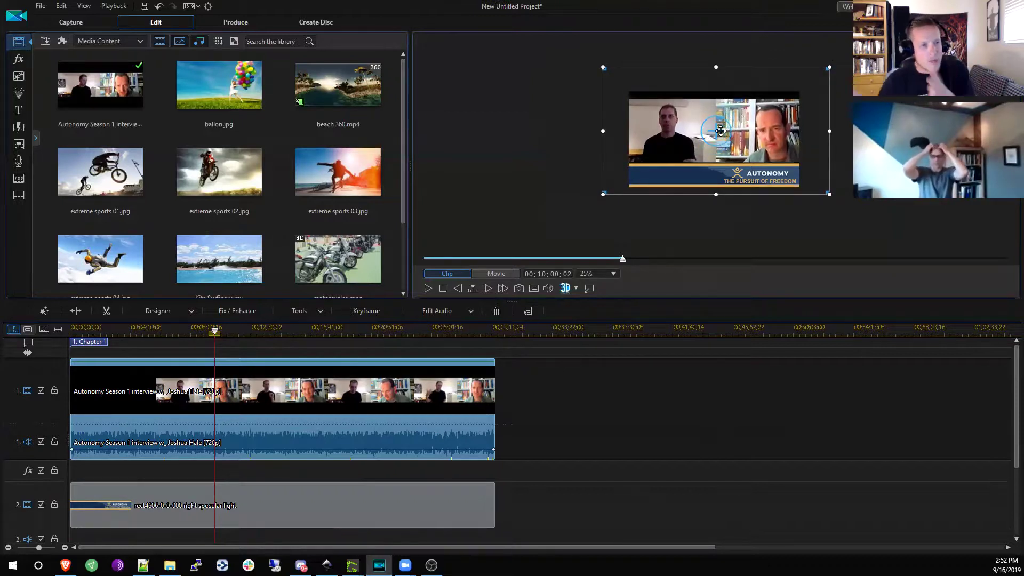
Step: Enlarge the interview video further and shift it so the speaker in black alone dominates the area above the banner
drag(713, 132, 818, 143)
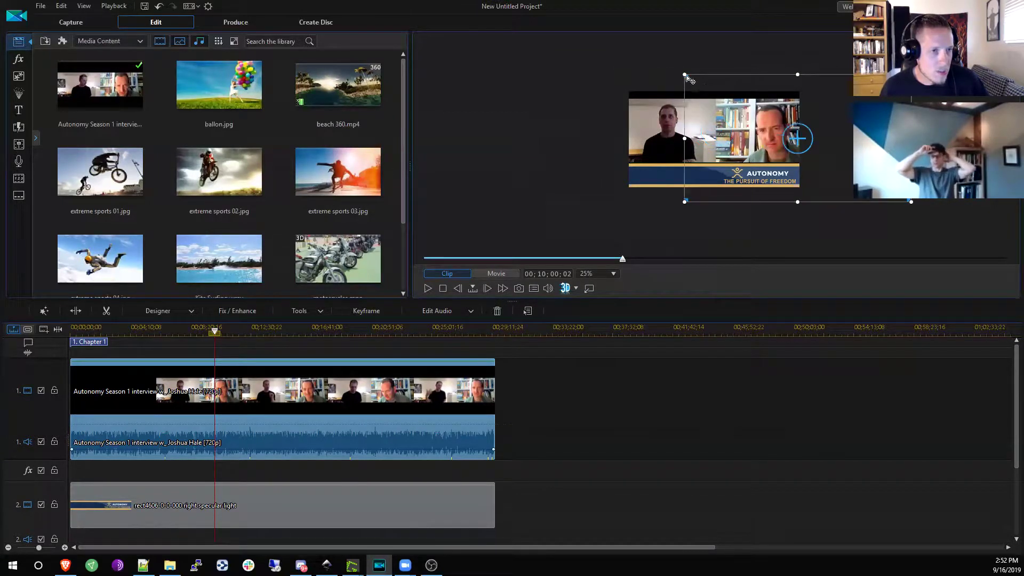
drag(660, 71, 629, 44)
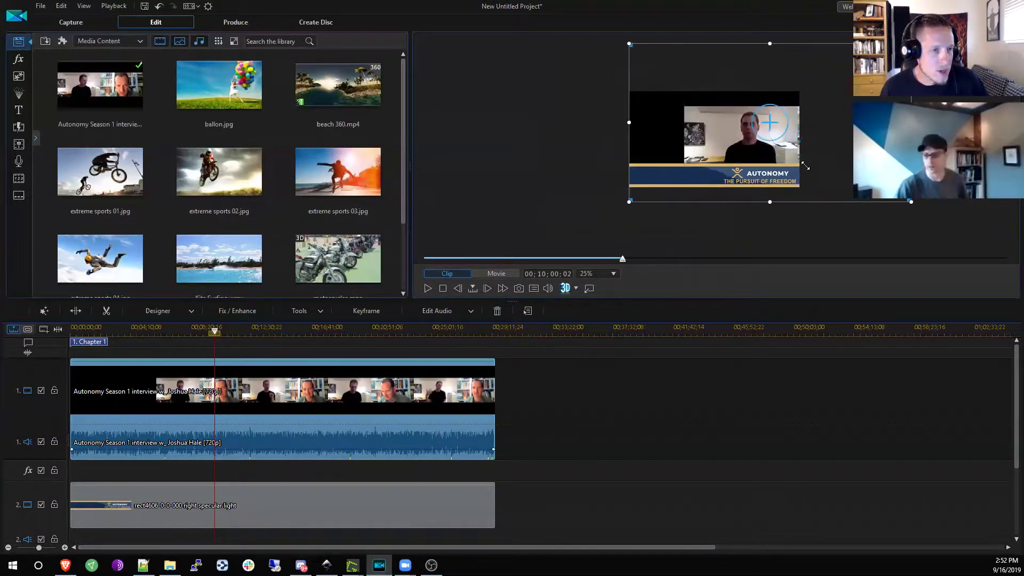
drag(745, 122, 766, 123)
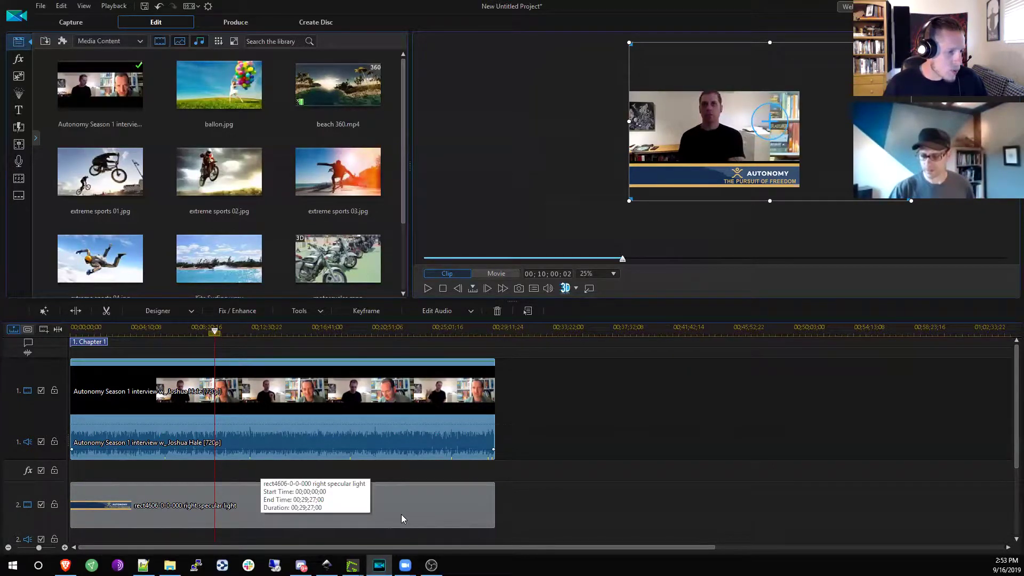
Step: Shorten the Autonomy banner clip on video track 2 so it ends at about 11:55
click(488, 507)
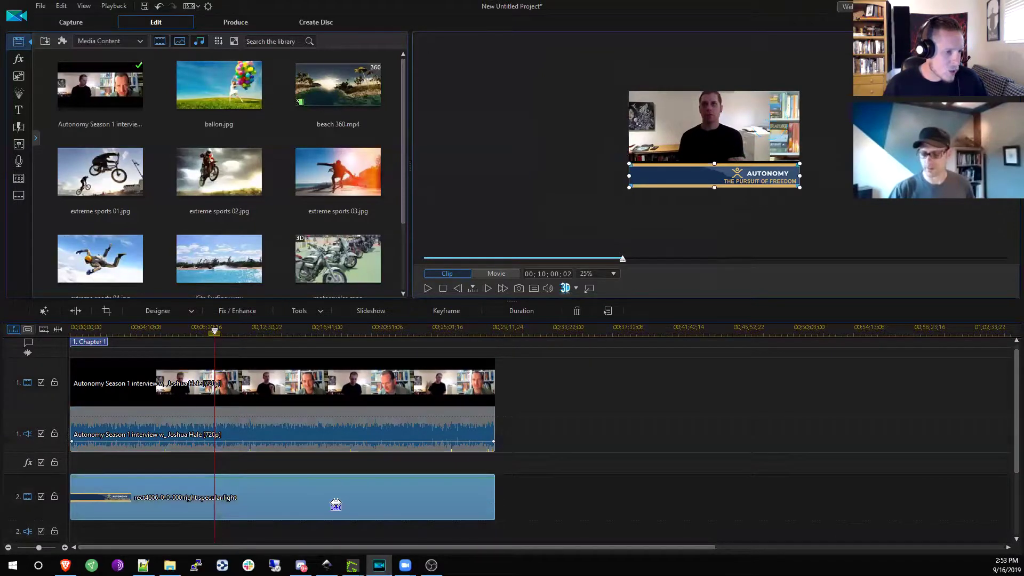
drag(242, 501, 242, 502)
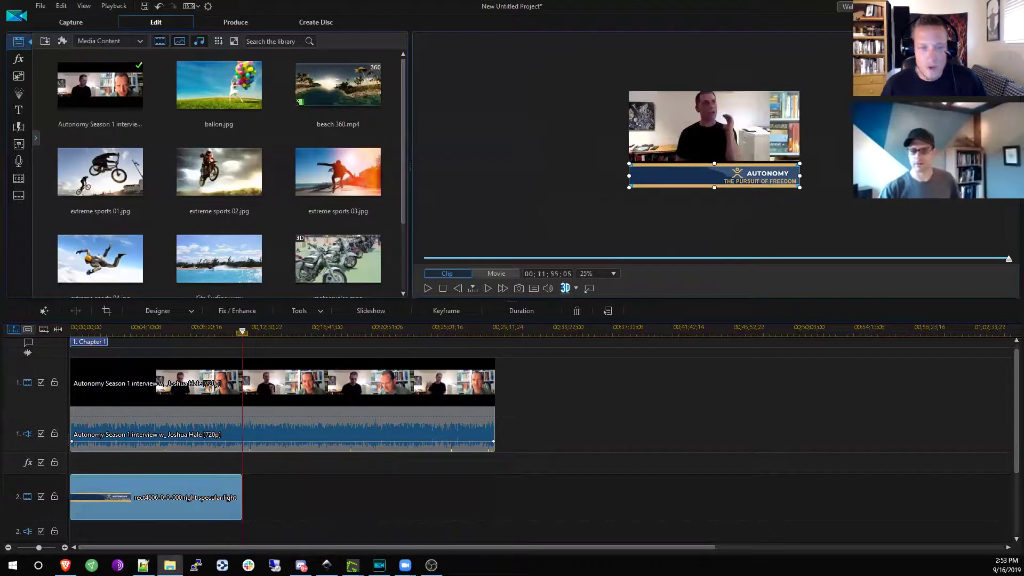
Step: Import rect4887.png onto video track 2 at about 15:56, after the banner clip, and extend it to about 16:24
drag(351, 494, 309, 496)
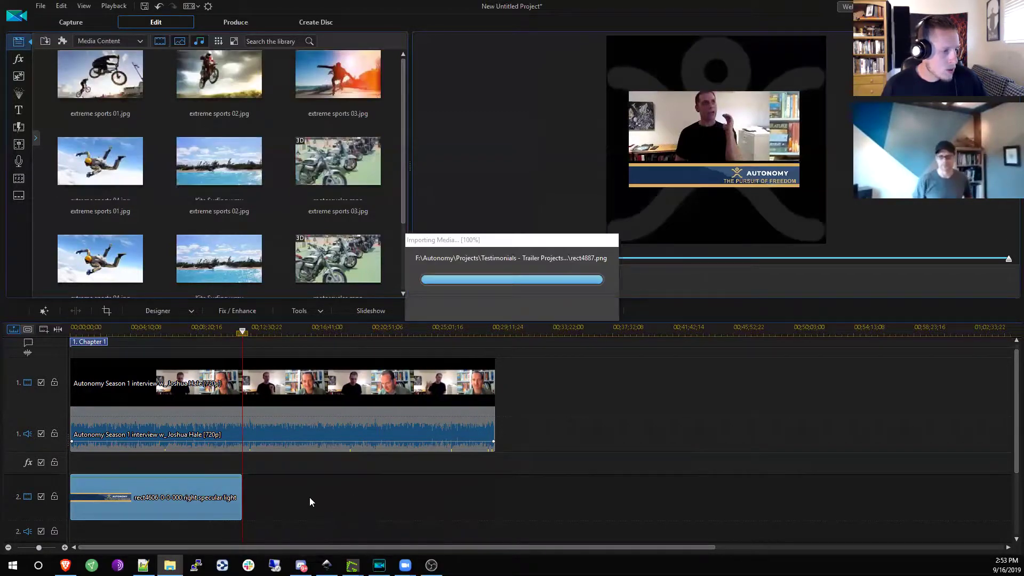
click(65, 547)
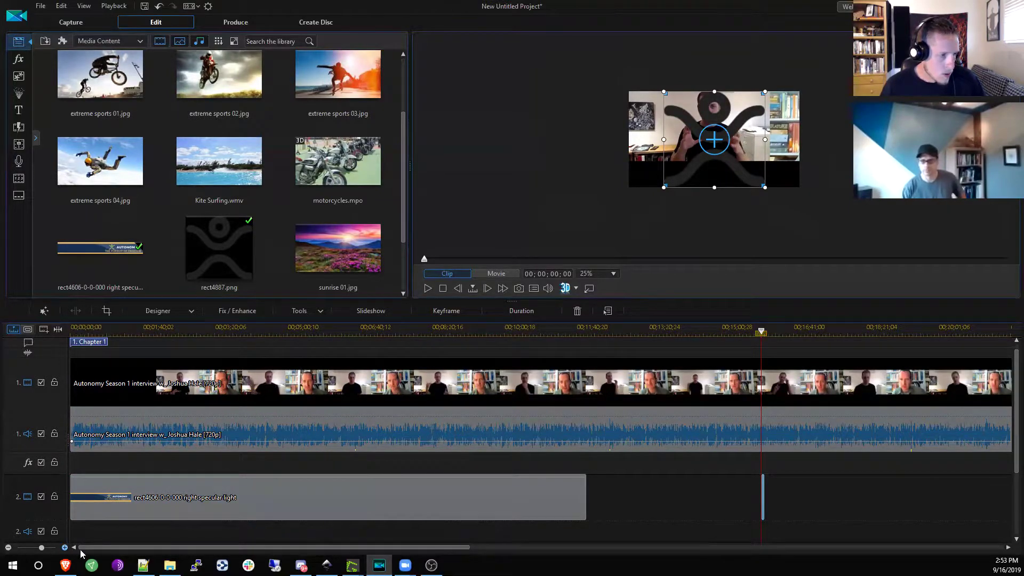
scroll(553, 498, up, 1)
drag(586, 500, 600, 499)
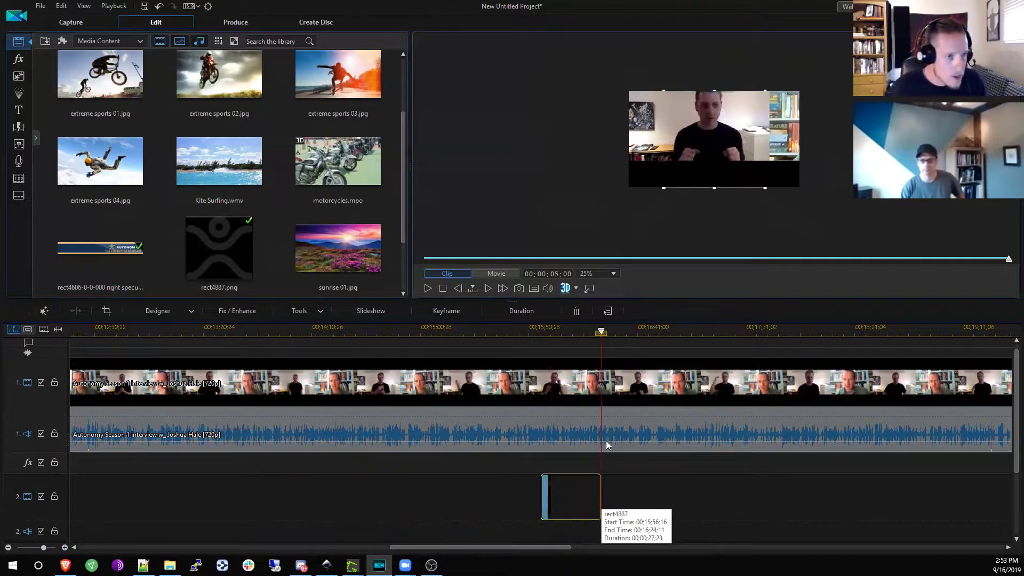
Step: Set the preview zoom to 50%, shrink the rect4887 logo and place it in the upper-right corner of the video frame
click(613, 273)
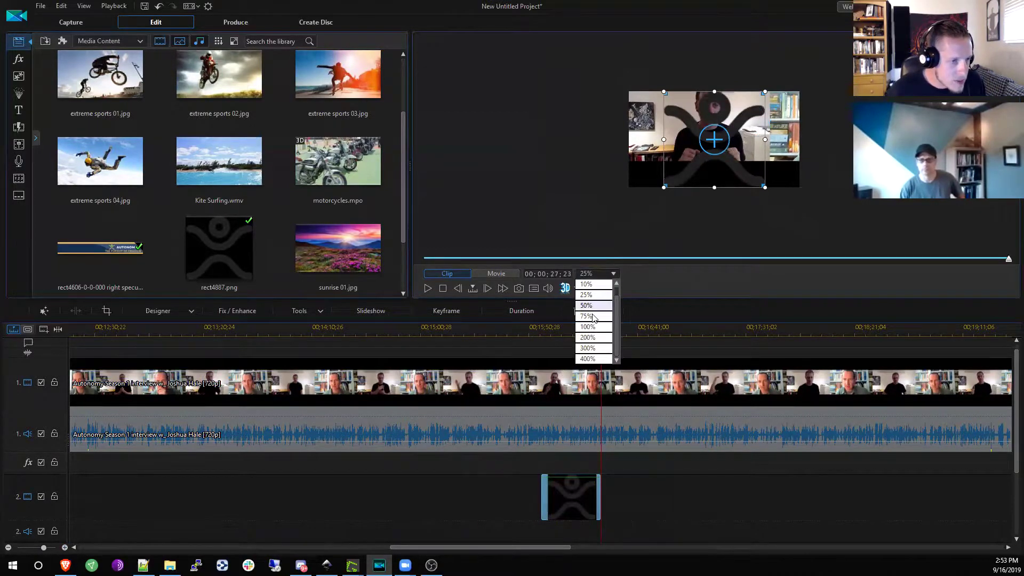
click(589, 305)
drag(664, 187, 716, 139)
drag(766, 96, 851, 95)
drag(815, 124, 799, 124)
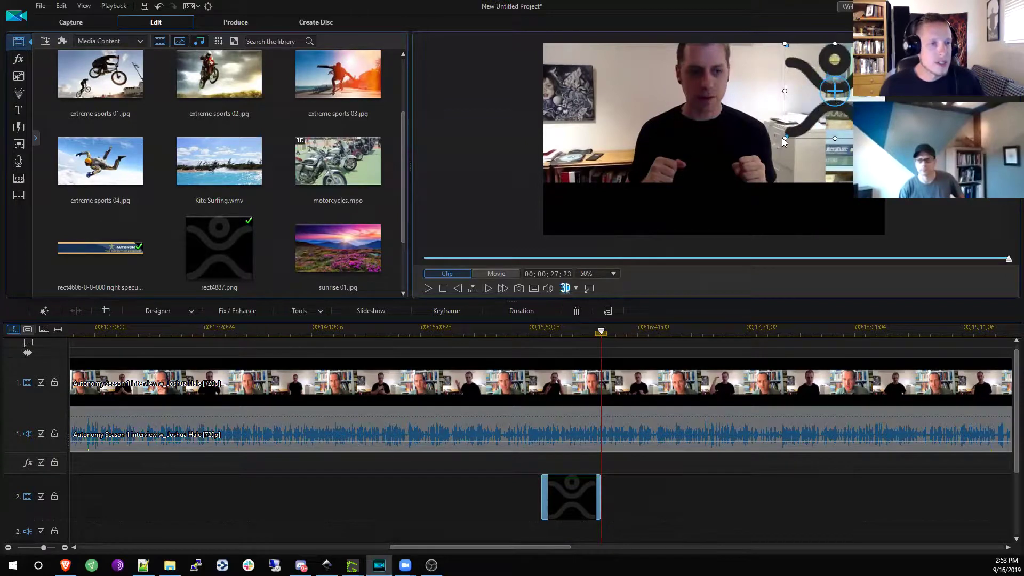
drag(784, 138, 820, 85)
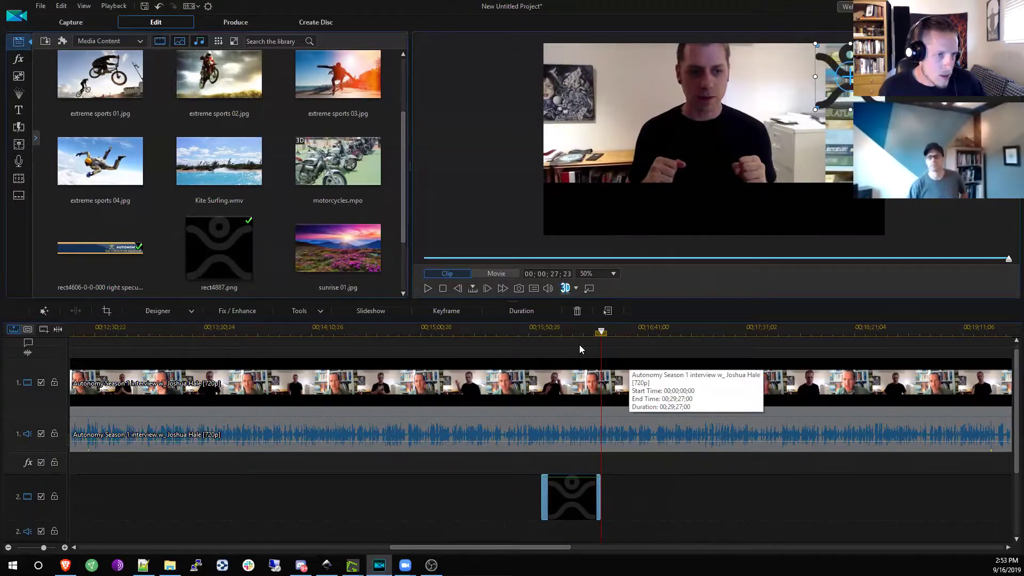
Step: At 25% preview zoom, enlarge and move the interview video so the speaker in black fills the full height of the frame
click(581, 427)
click(613, 273)
click(592, 299)
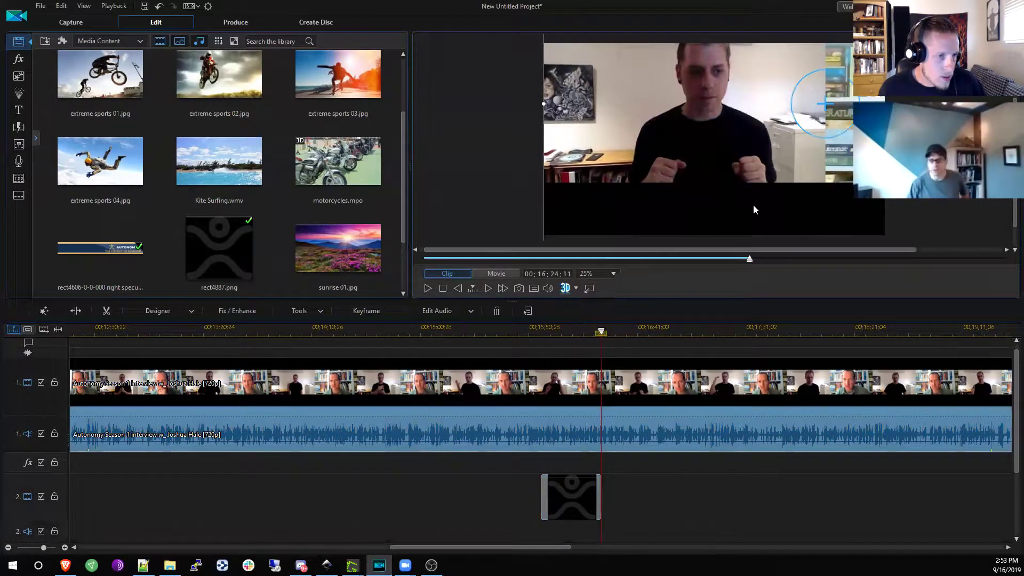
drag(765, 196, 765, 222)
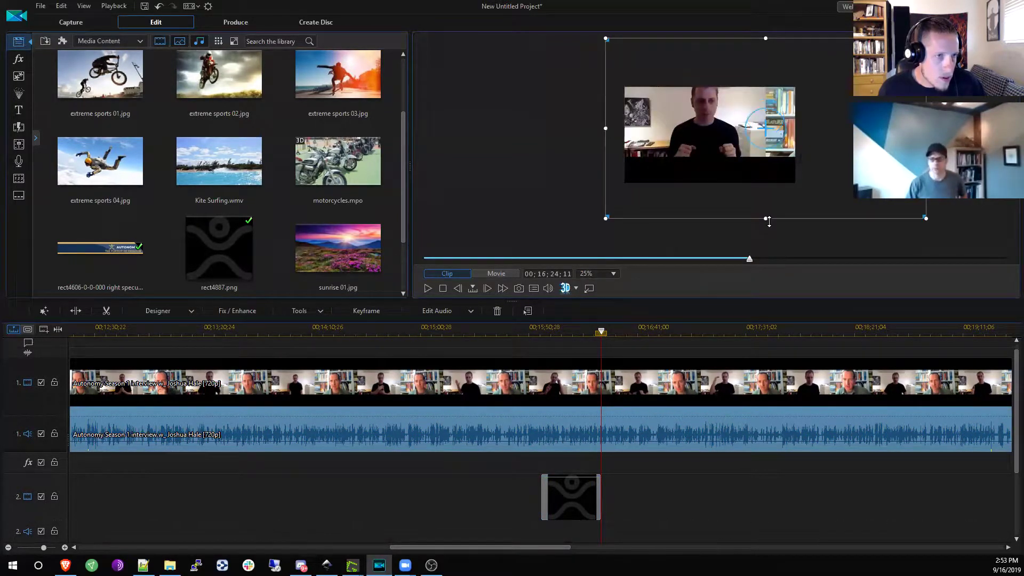
drag(754, 128, 713, 128)
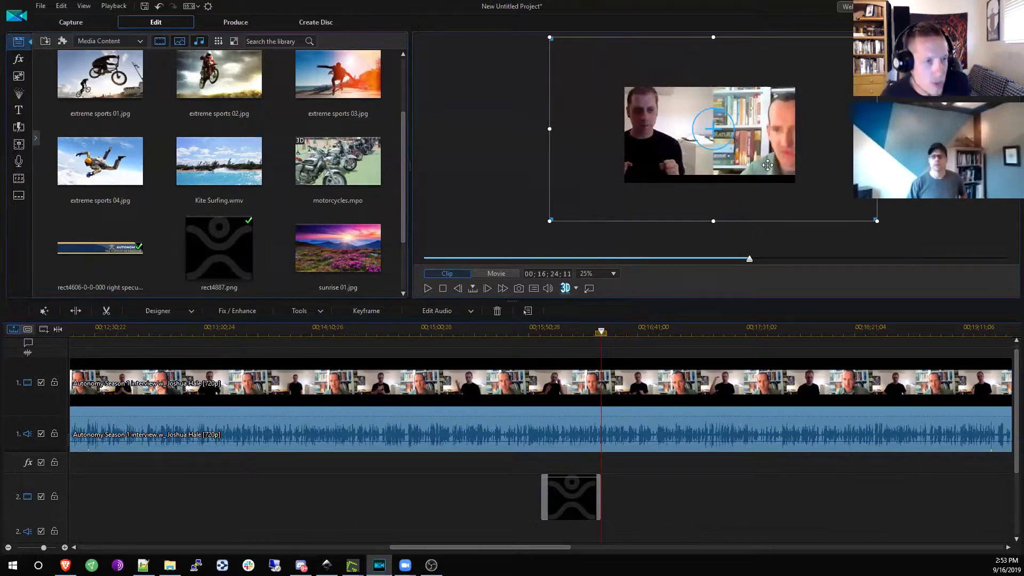
drag(735, 132, 798, 137)
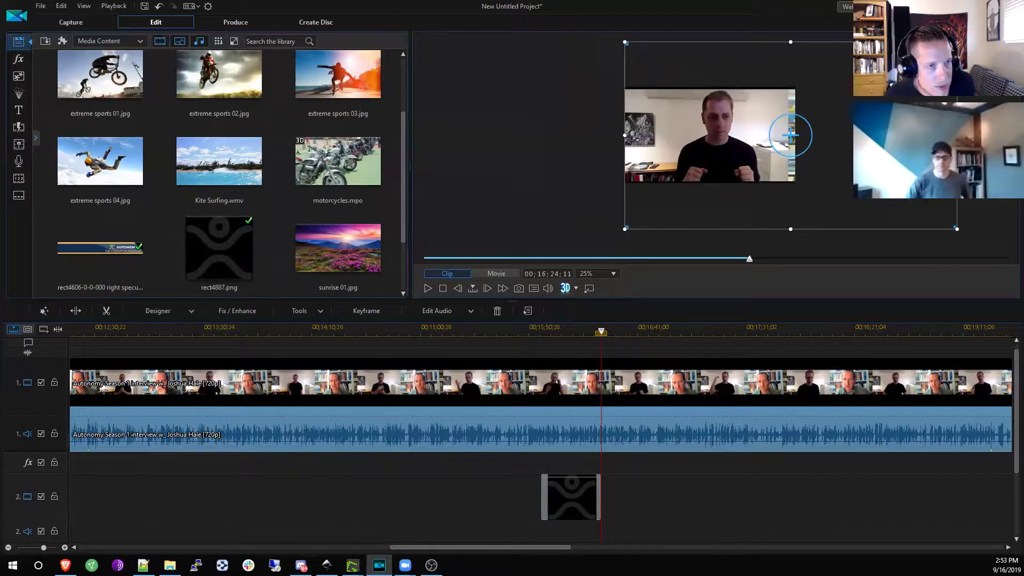
Step: Save the project to the Desktop as "edit from live stream"
click(40, 6)
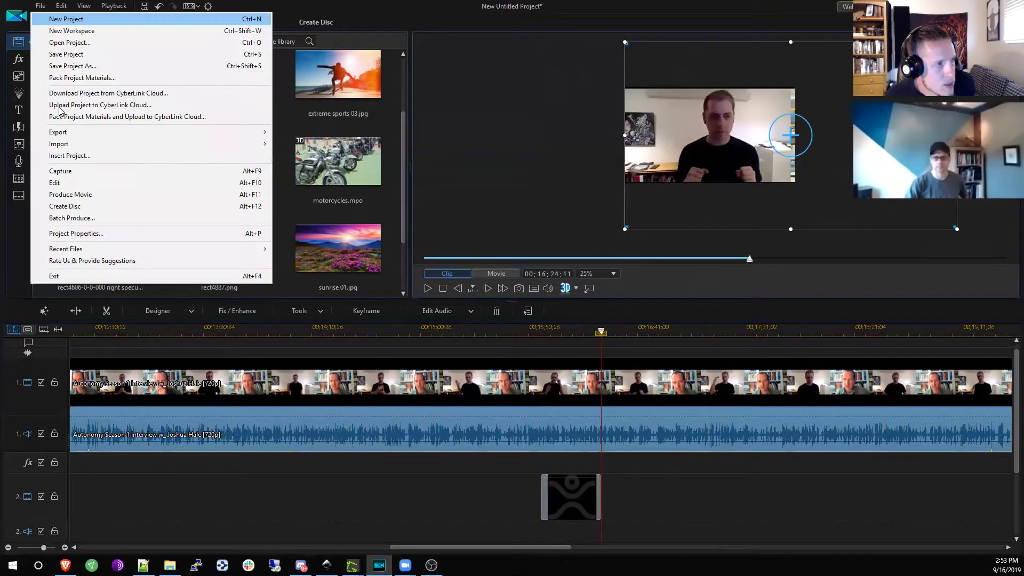
click(71, 53)
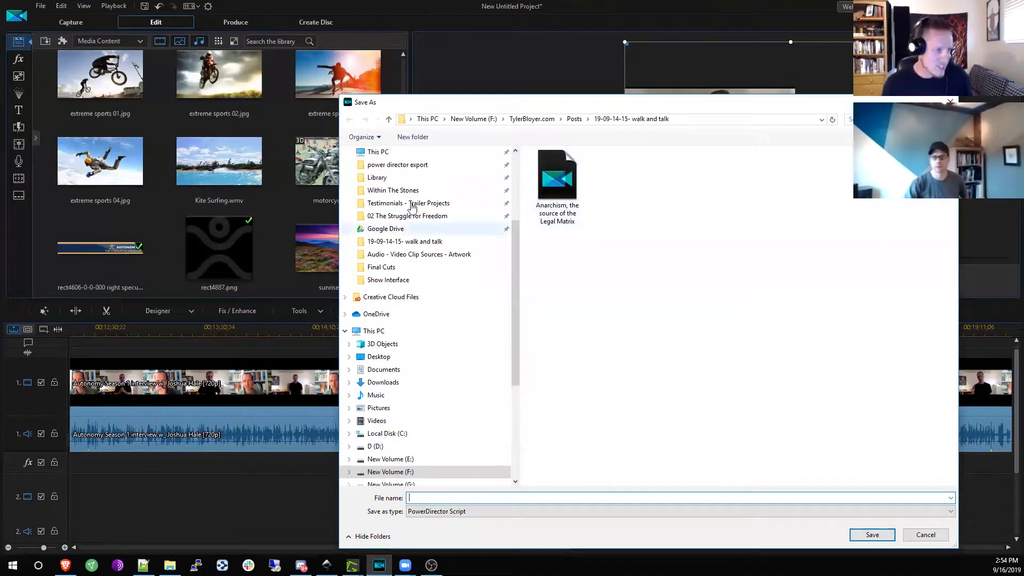
click(425, 255)
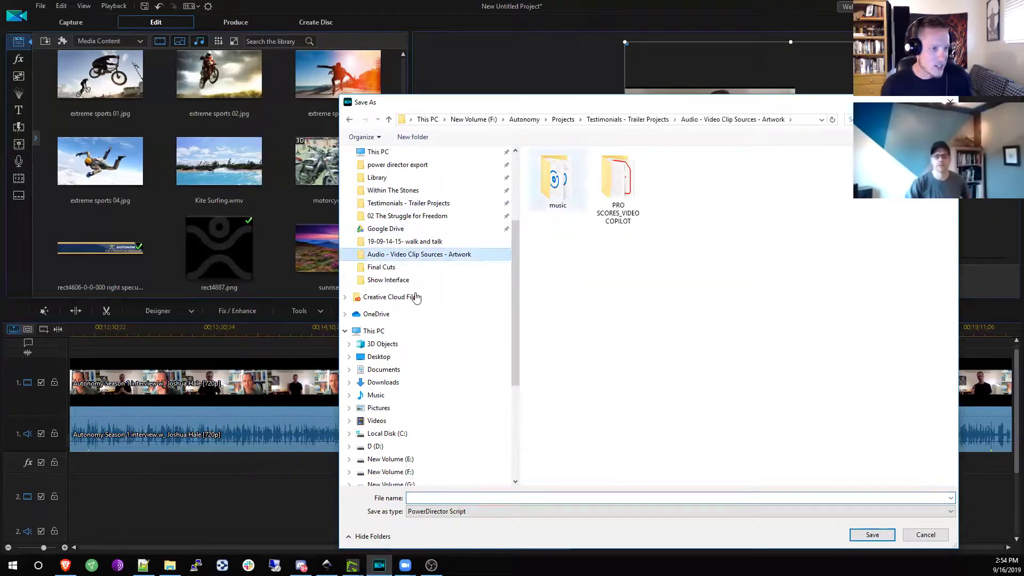
scroll(426, 306, up, 1)
scroll(425, 306, up, 1)
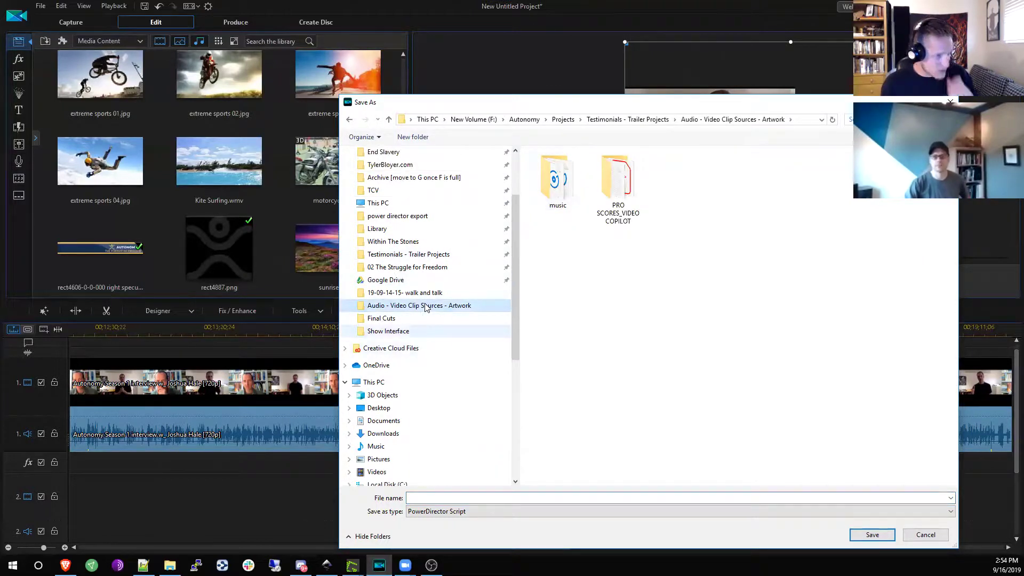
click(431, 269)
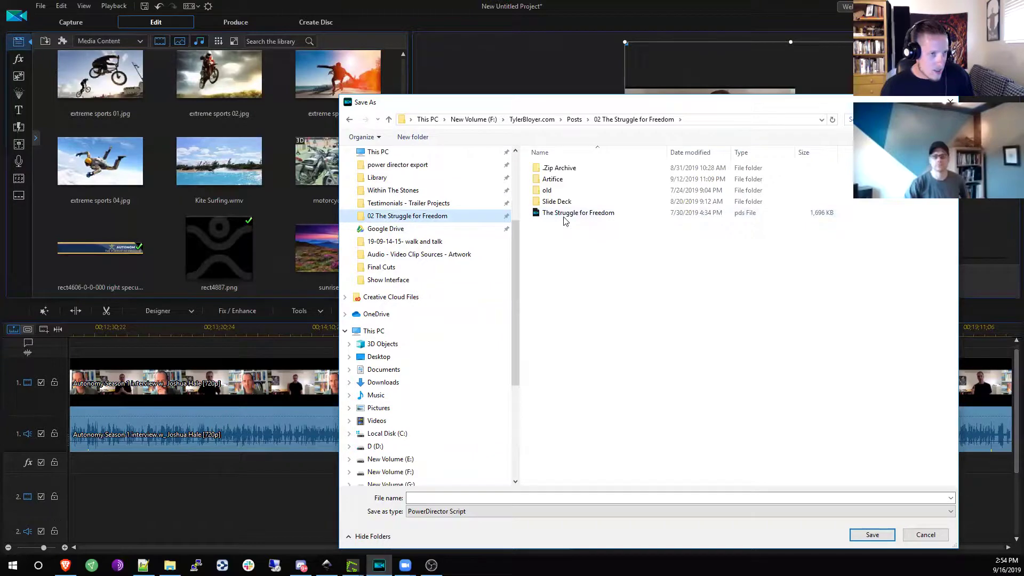
scroll(410, 224, up, 4)
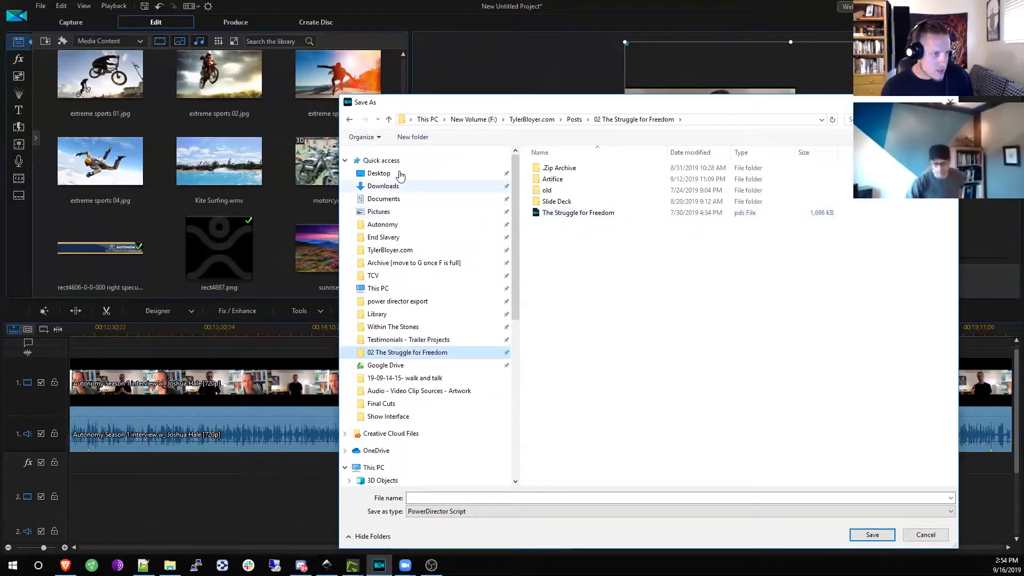
click(383, 185)
click(379, 172)
click(454, 498)
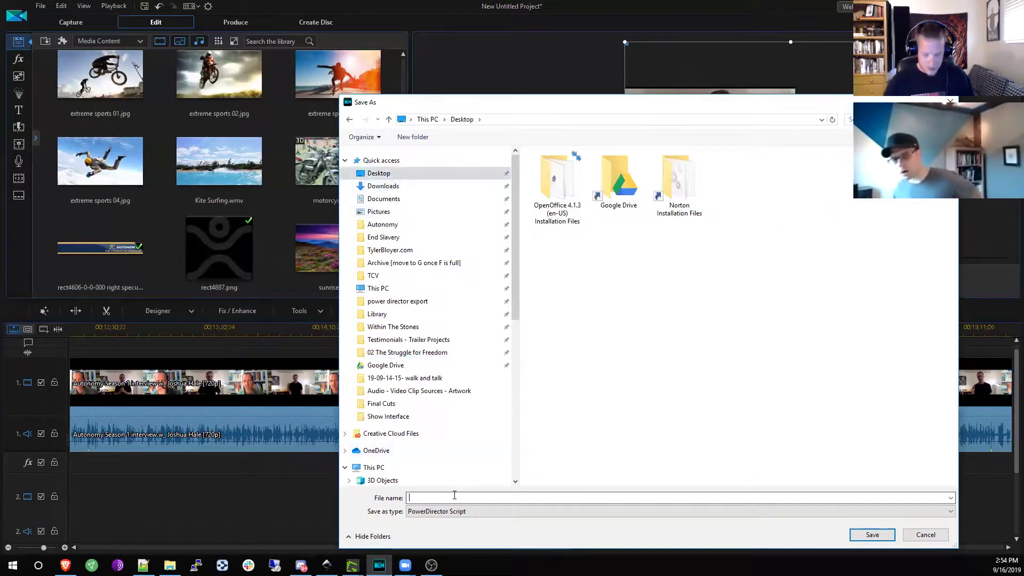
text(edit from live stream)
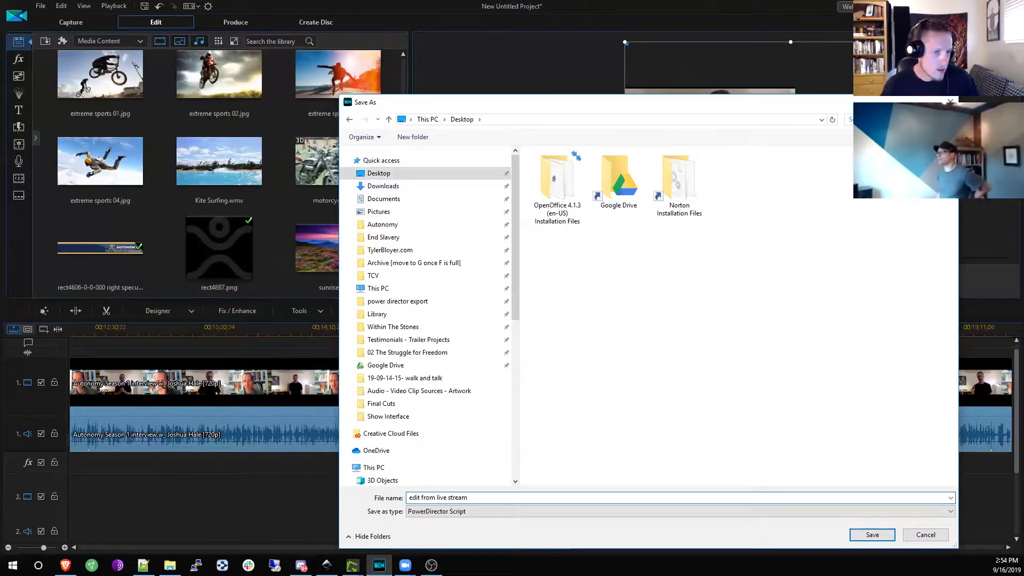
key(Return)
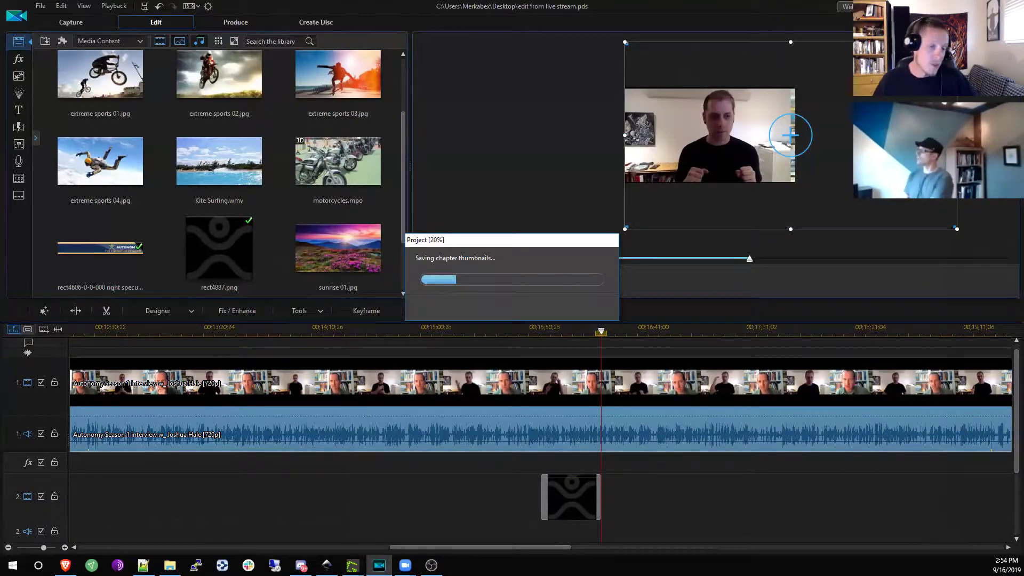
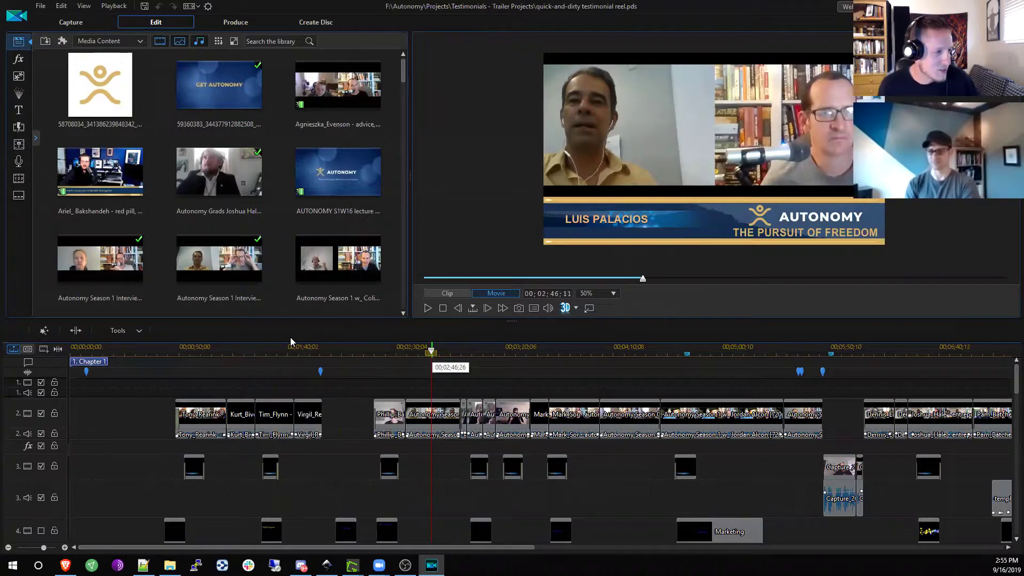
Step: Skim the testimonial reel at about 0:58 and 3:56, then view the bannered two-person interview shot at about 1:49
click(198, 354)
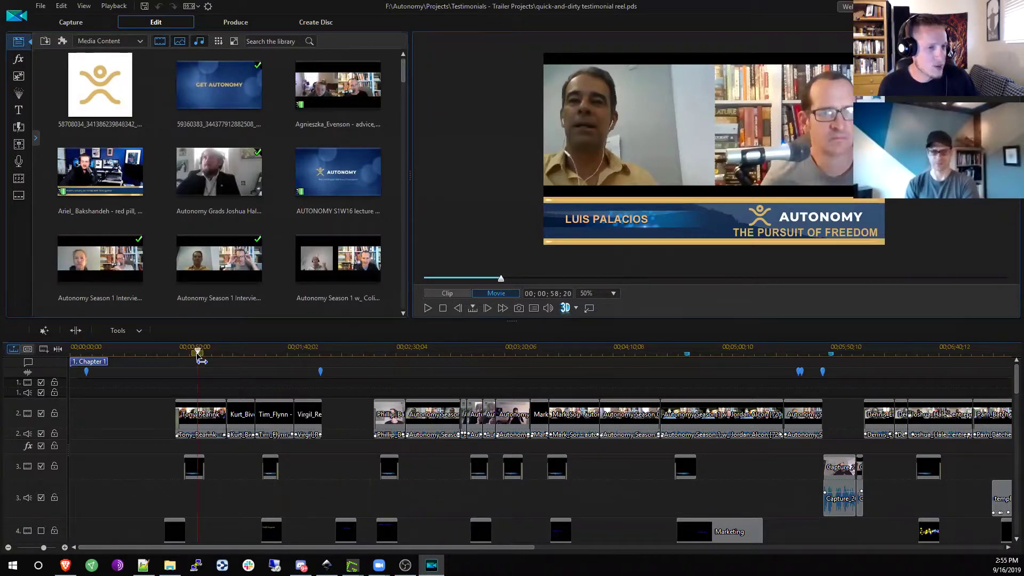
mouse_move(193, 356)
mouse_down()
mouse_move(180, 356)
mouse_move(197, 357)
mouse_up()
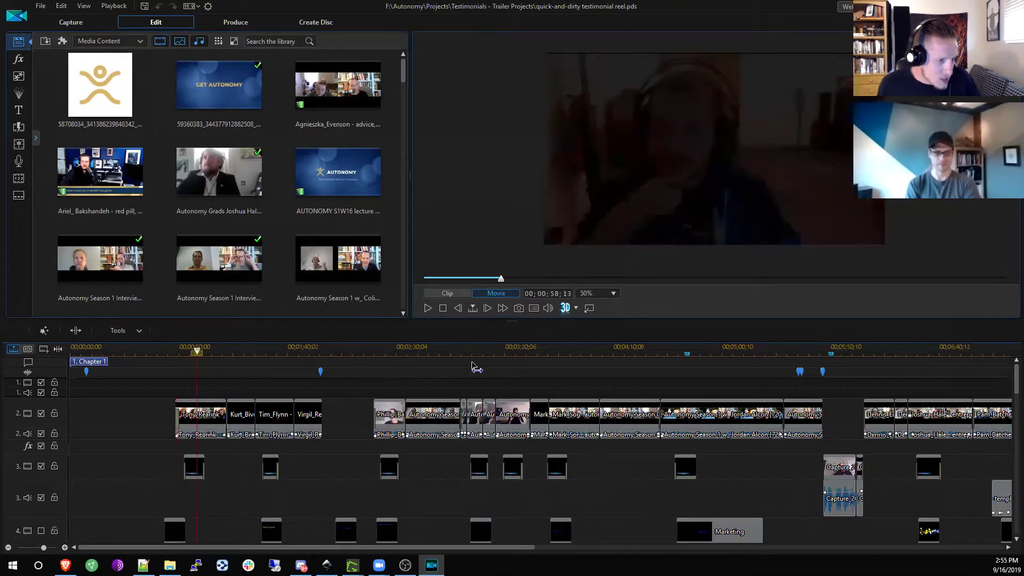
click(583, 361)
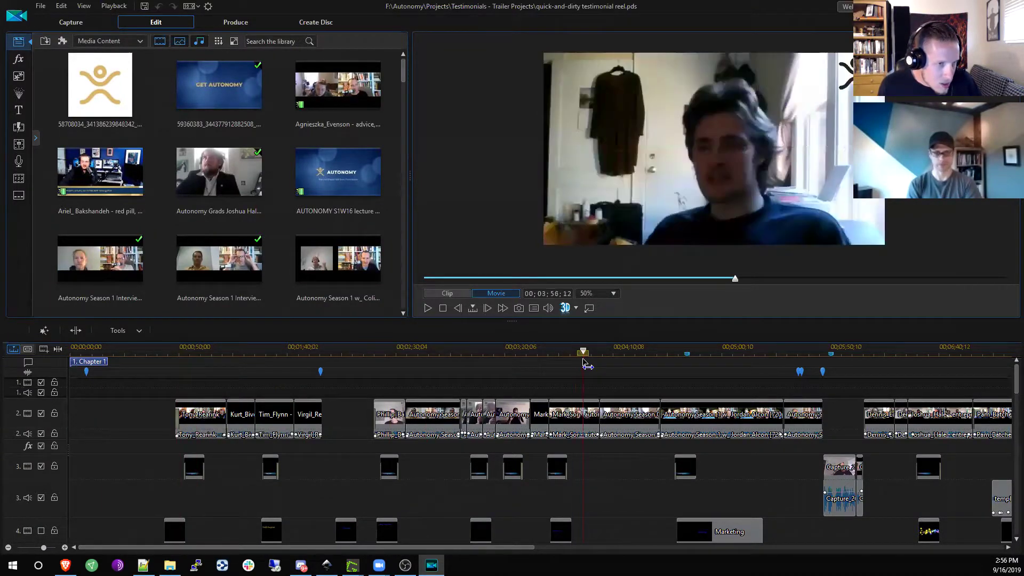
click(273, 367)
click(308, 362)
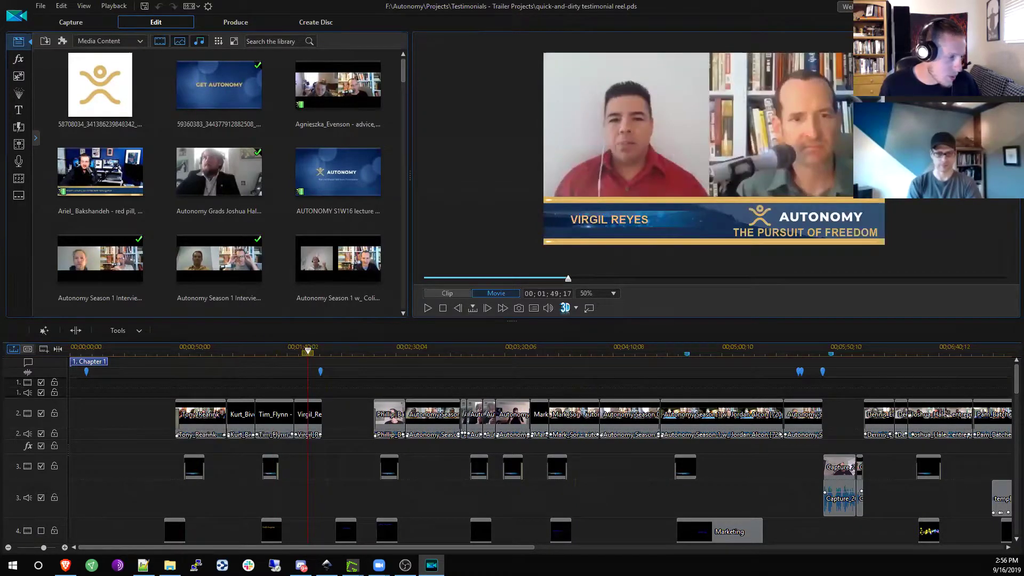
Step: Examine the Autonomy banner clip on track 13 and the speaker's name title on track 14, enlarging track 14's height
click(65, 547)
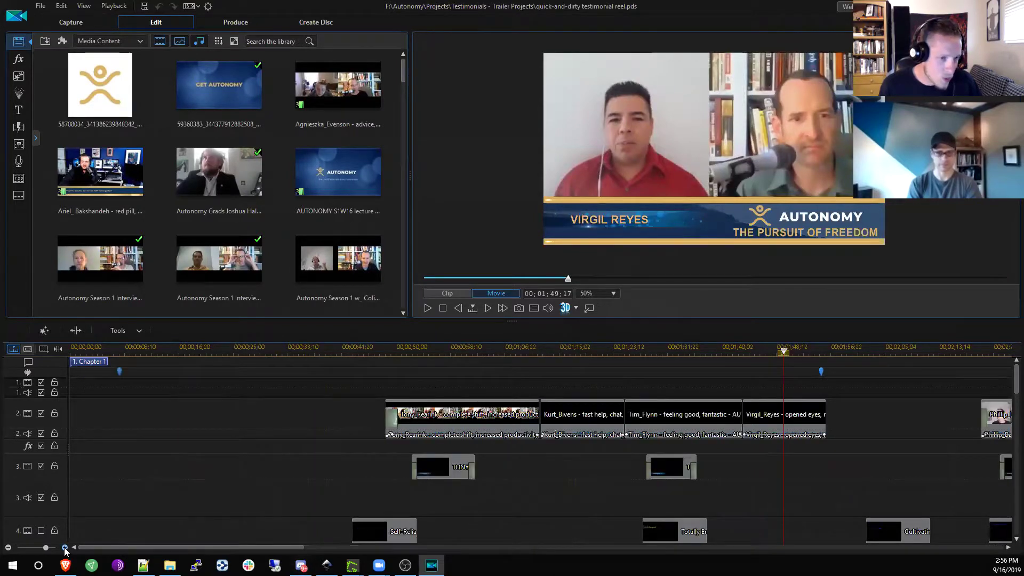
click(64, 547)
scroll(562, 485, down, 2)
scroll(562, 484, down, 3)
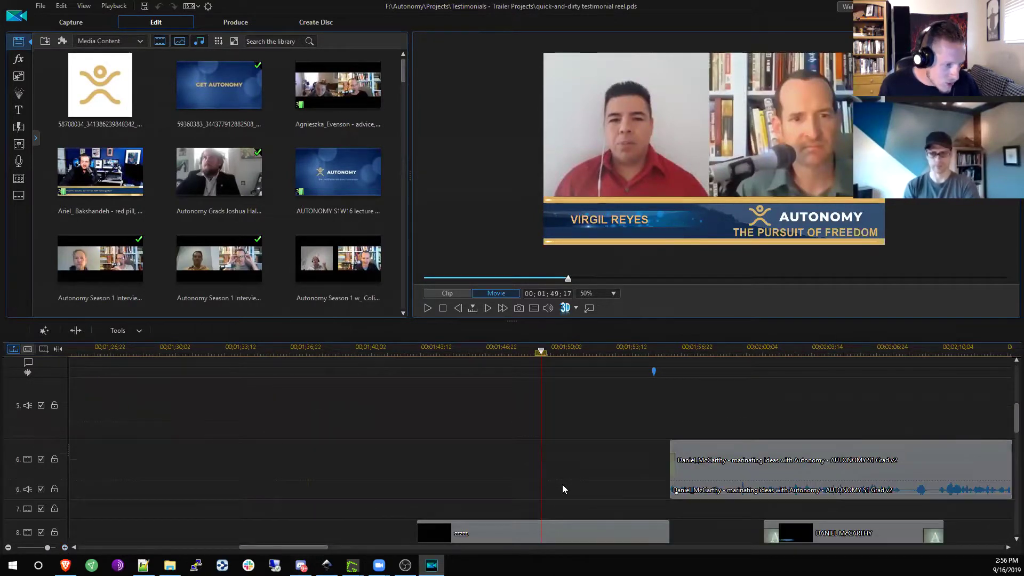
scroll(538, 462, down, 2)
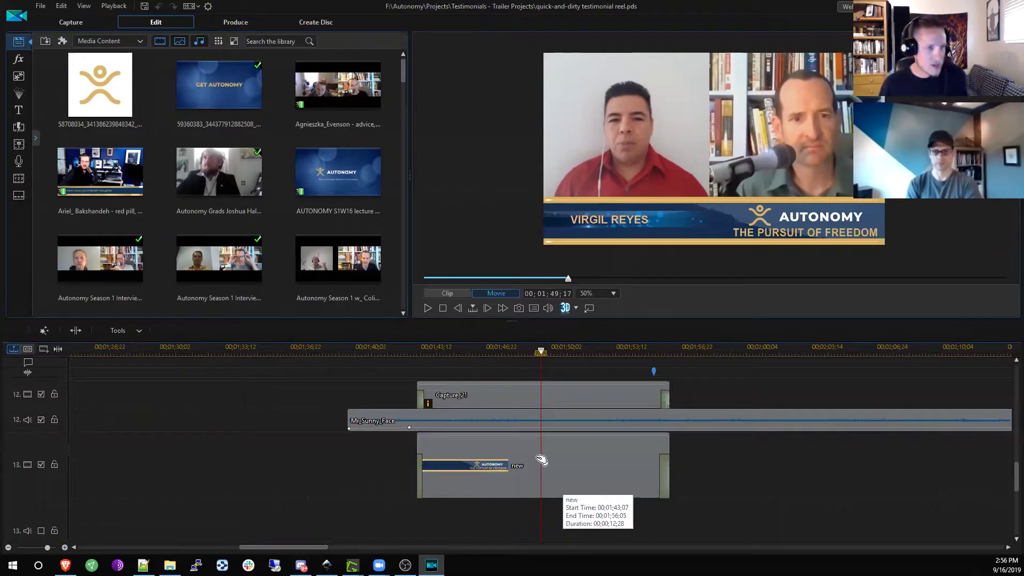
click(536, 458)
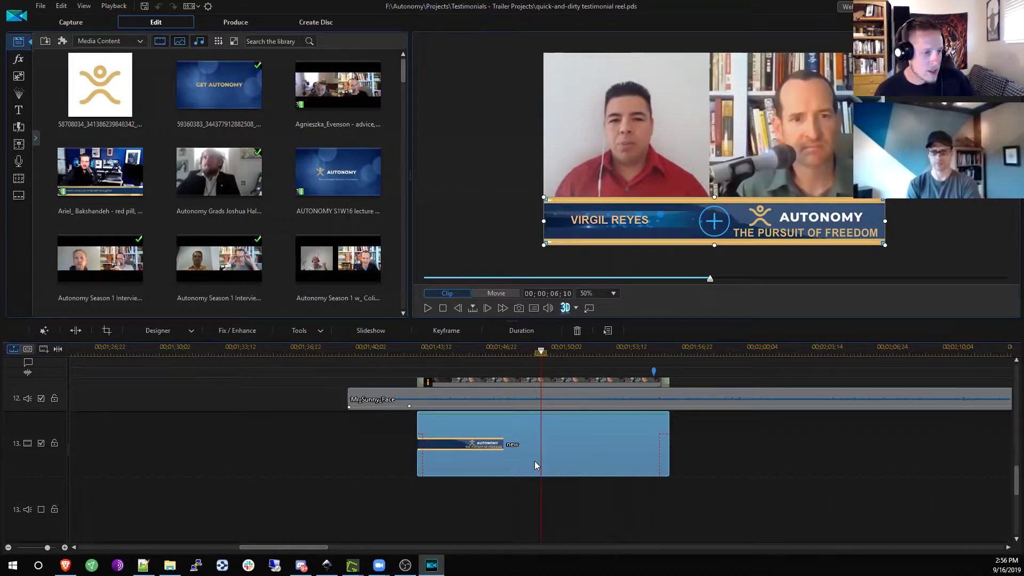
scroll(331, 473, down, 3)
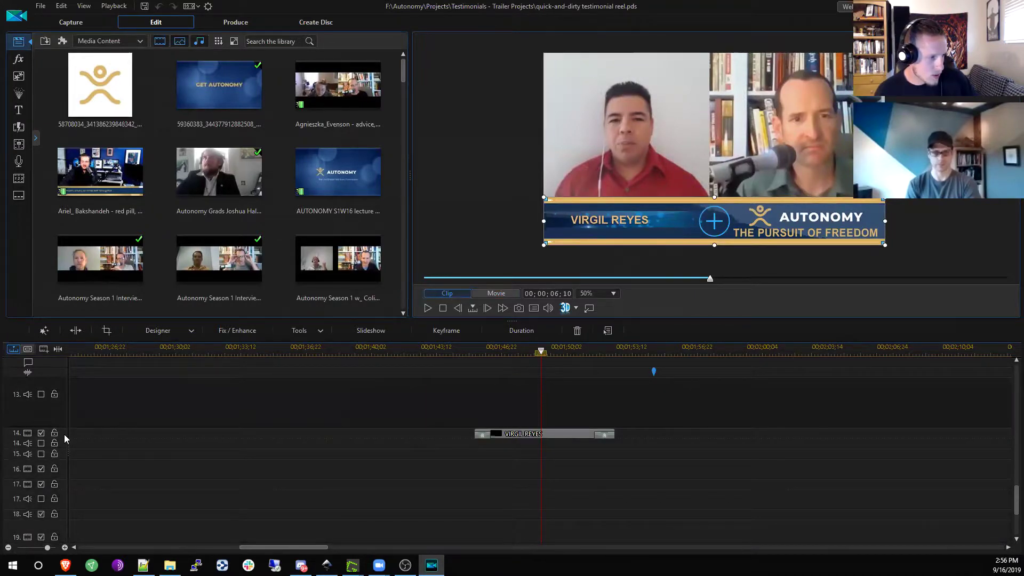
drag(59, 486, 59, 486)
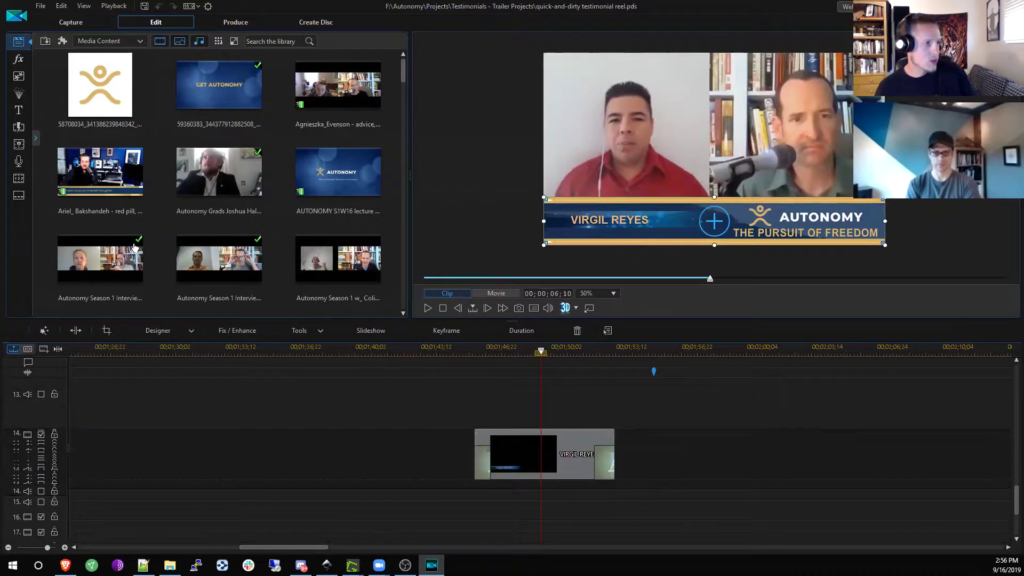
Step: Browse the custom titles in the title library and preview one of the saved lower-third name titles
click(21, 113)
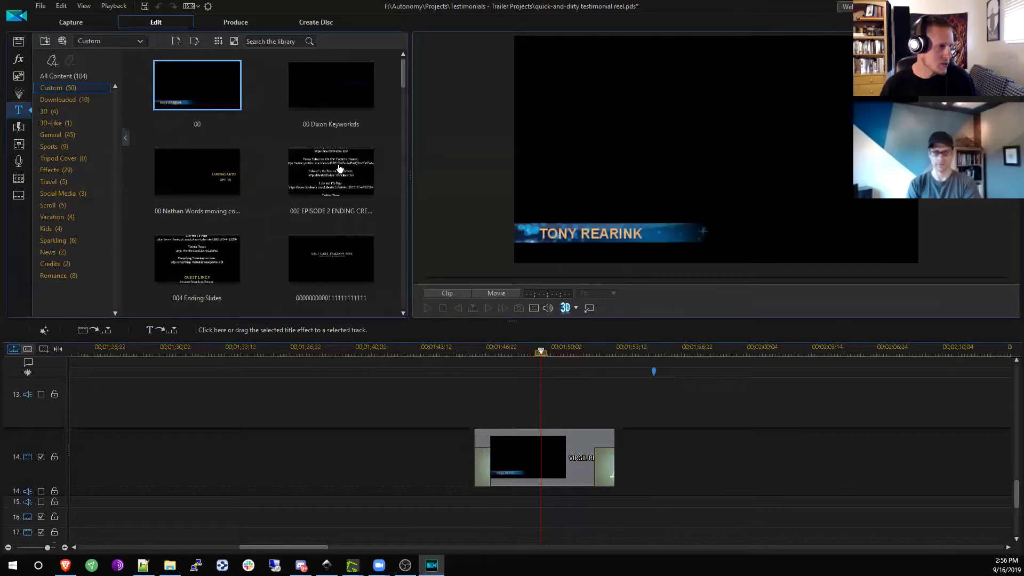
scroll(267, 171, down, 5)
scroll(267, 170, up, 5)
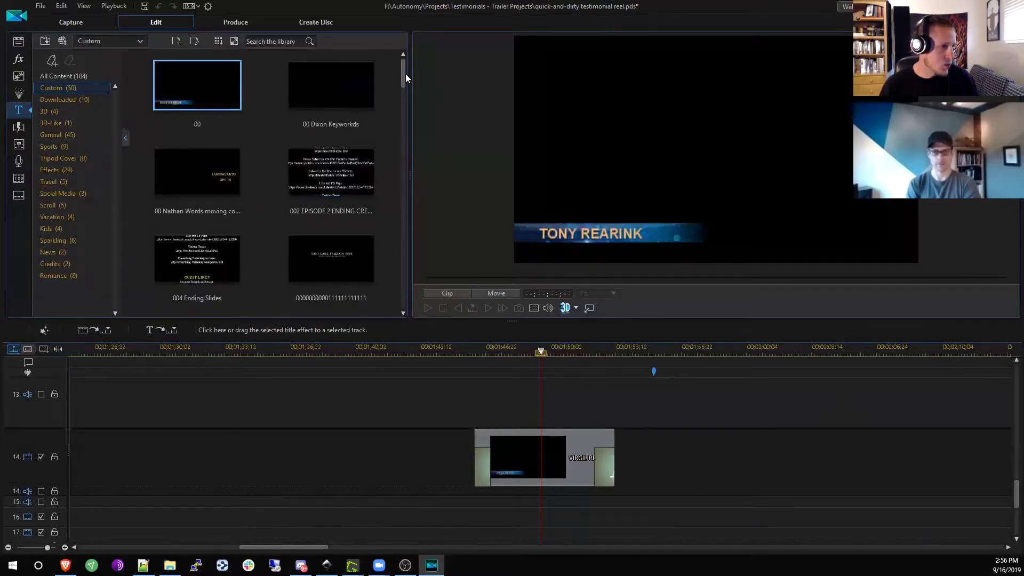
drag(403, 152, 403, 206)
scroll(403, 206, down, 3)
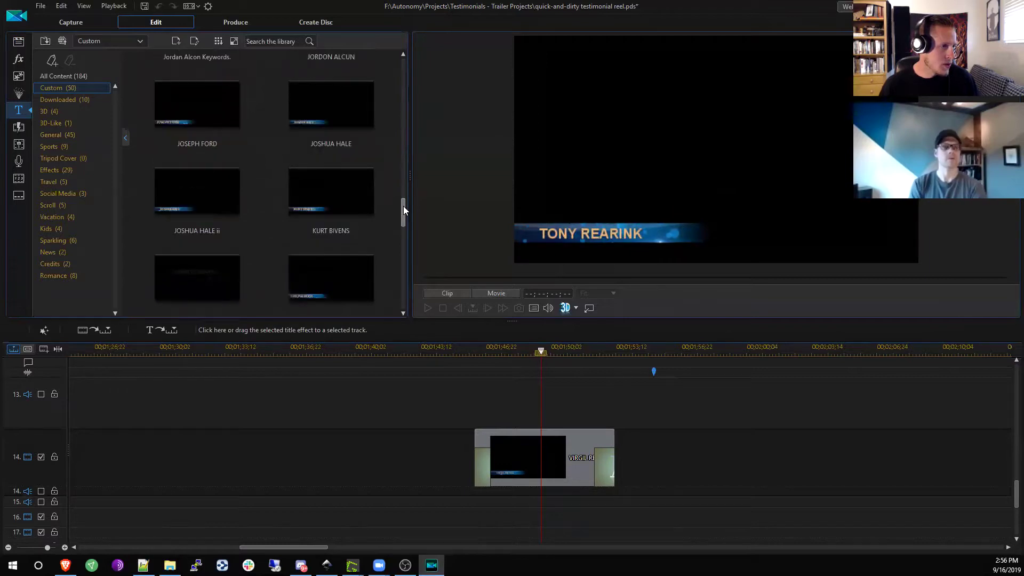
click(324, 197)
right_click(288, 224)
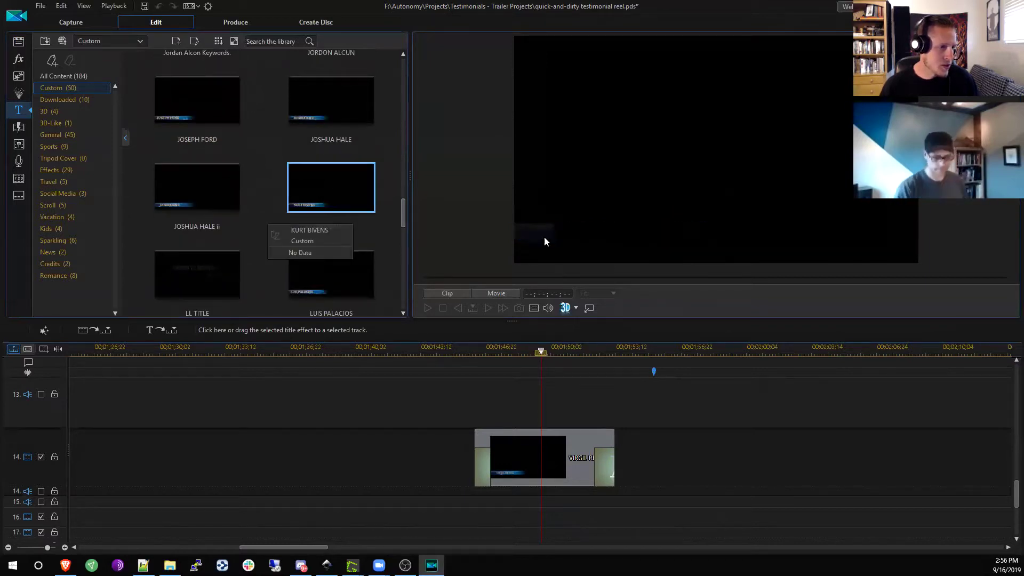
click(580, 237)
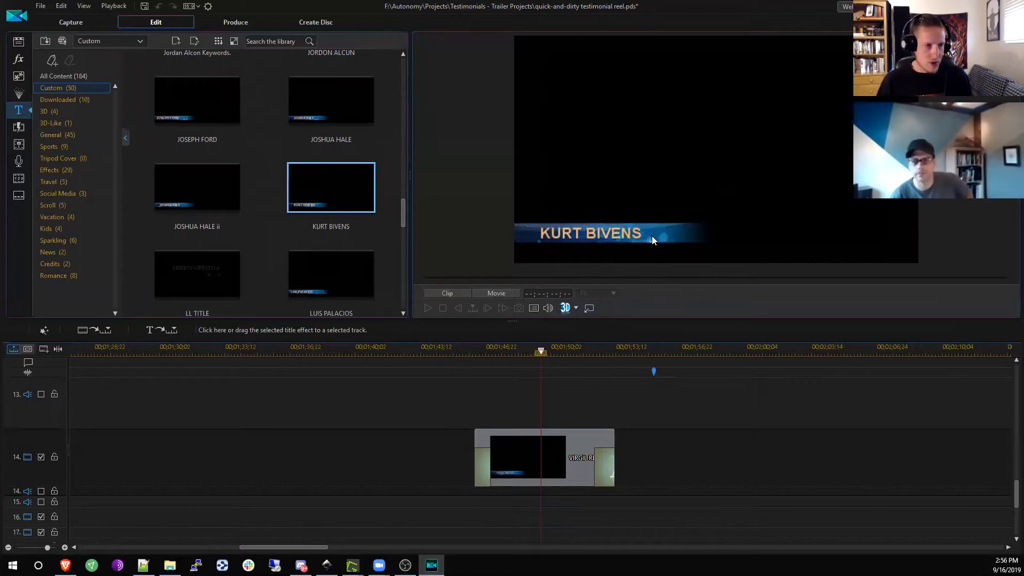
Step: Set the playhead to about 1:48 and preview the 02_Light effect in the particle library
click(524, 344)
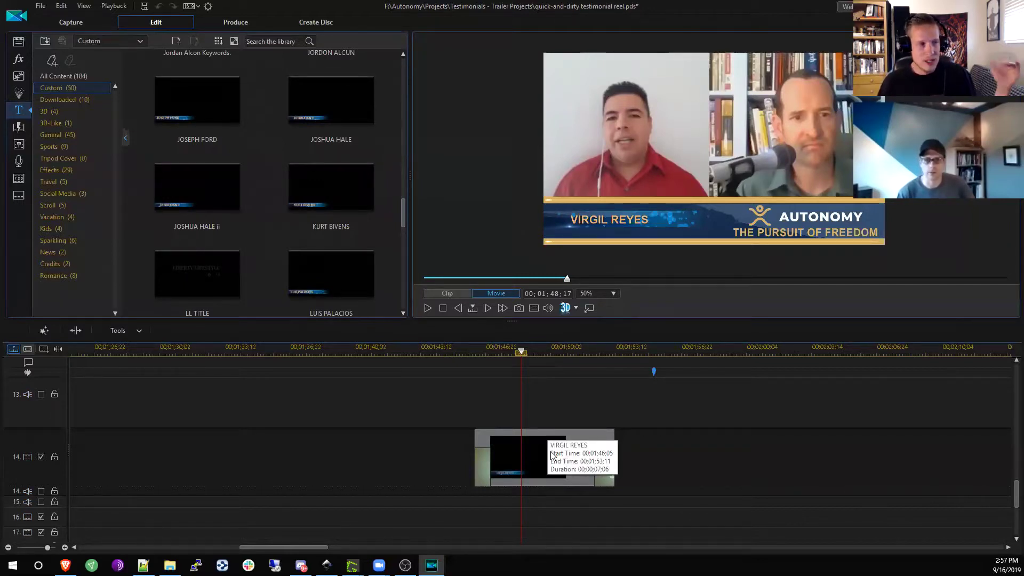
click(19, 95)
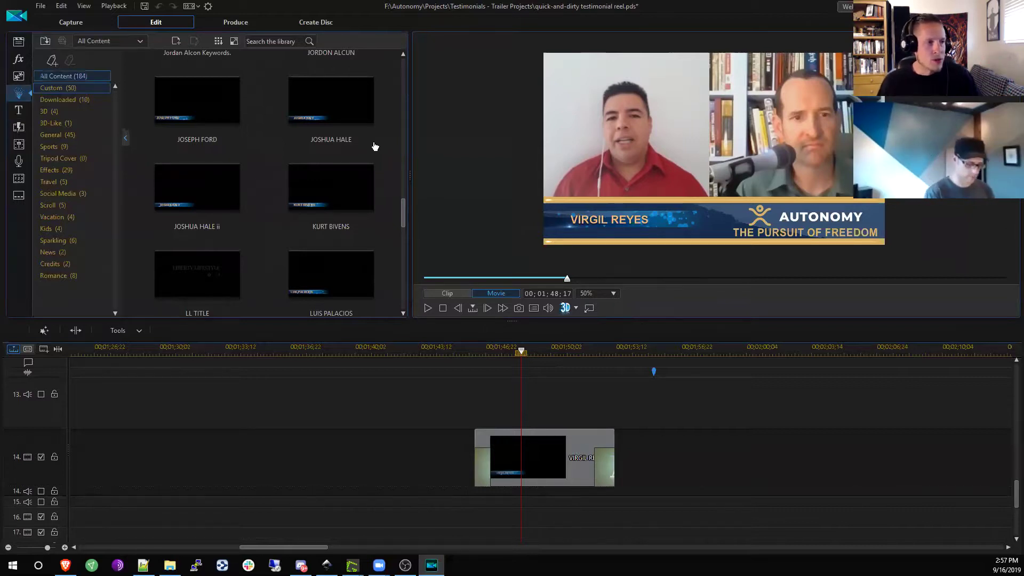
right_click(362, 172)
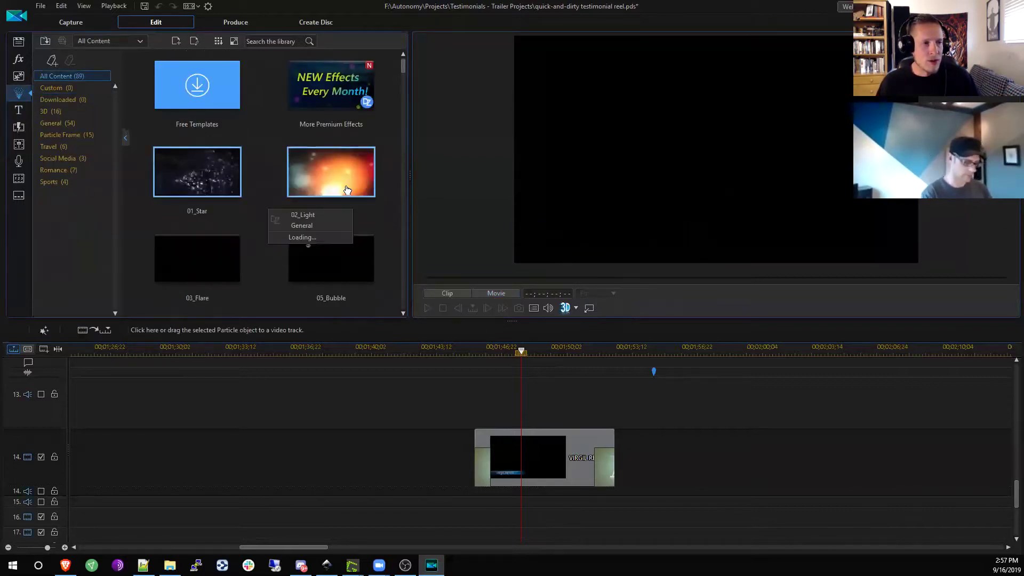
click(327, 246)
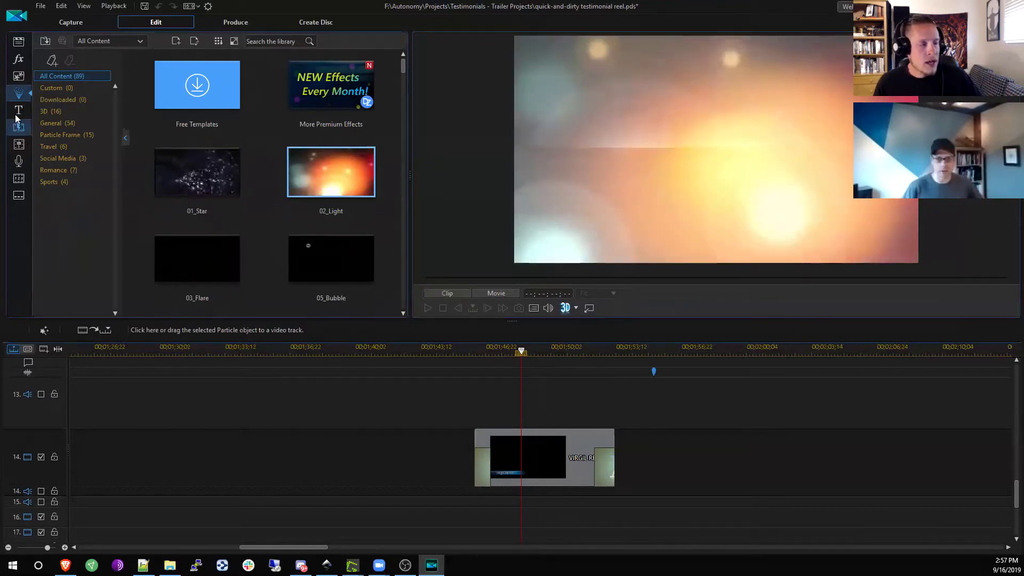
Step: Look through the favorite transitions and the full set of picture-in-picture objects
click(21, 145)
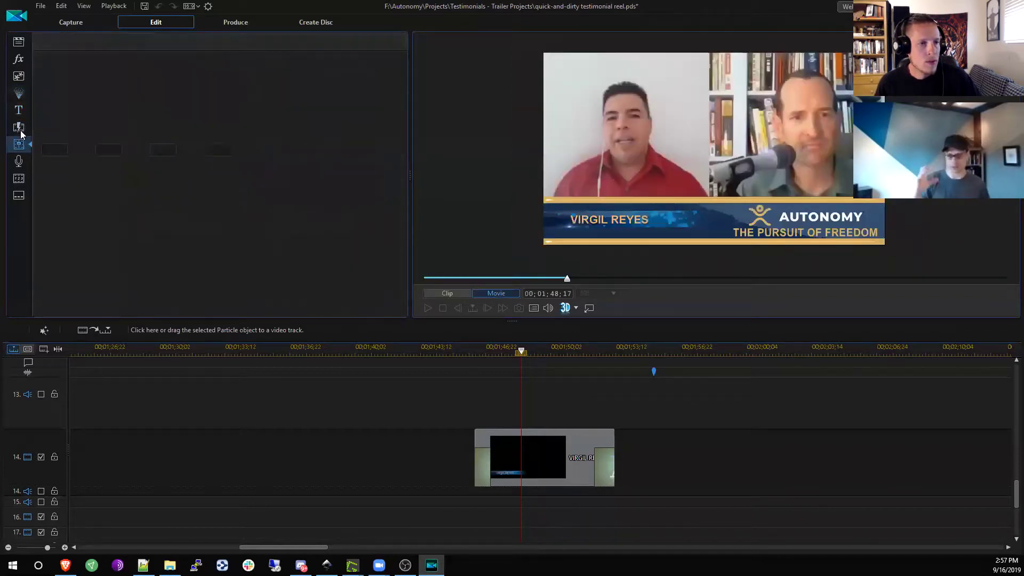
key(F8)
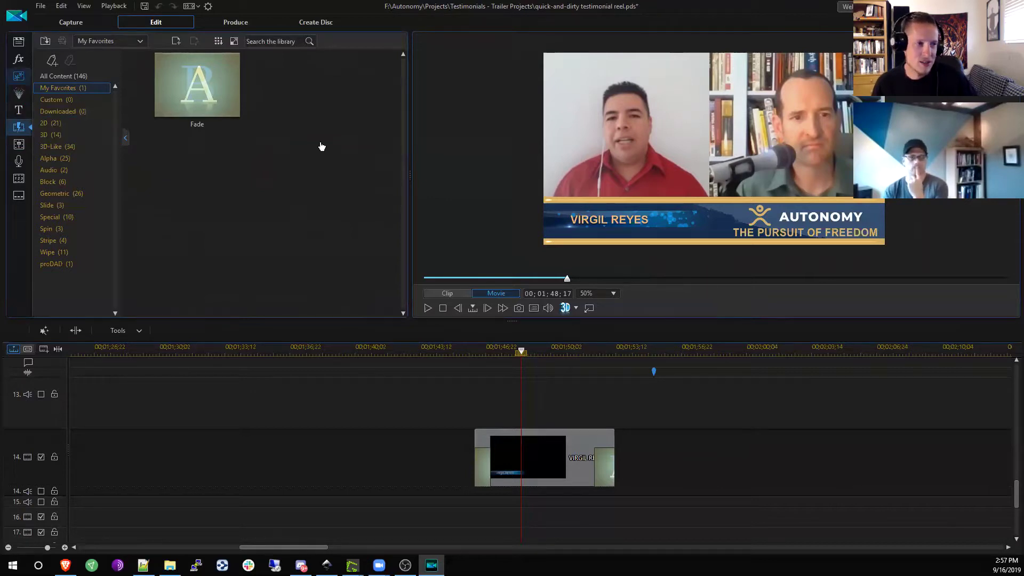
key(F5)
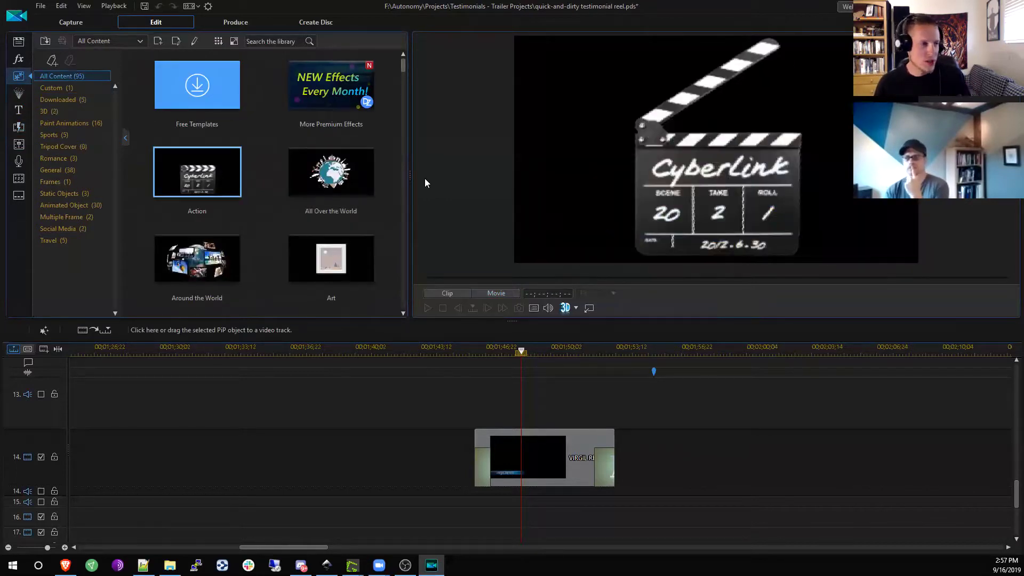
Step: Browse all content in the particle effects library, from Confetti down to the star trail and travel effects
click(20, 110)
click(18, 95)
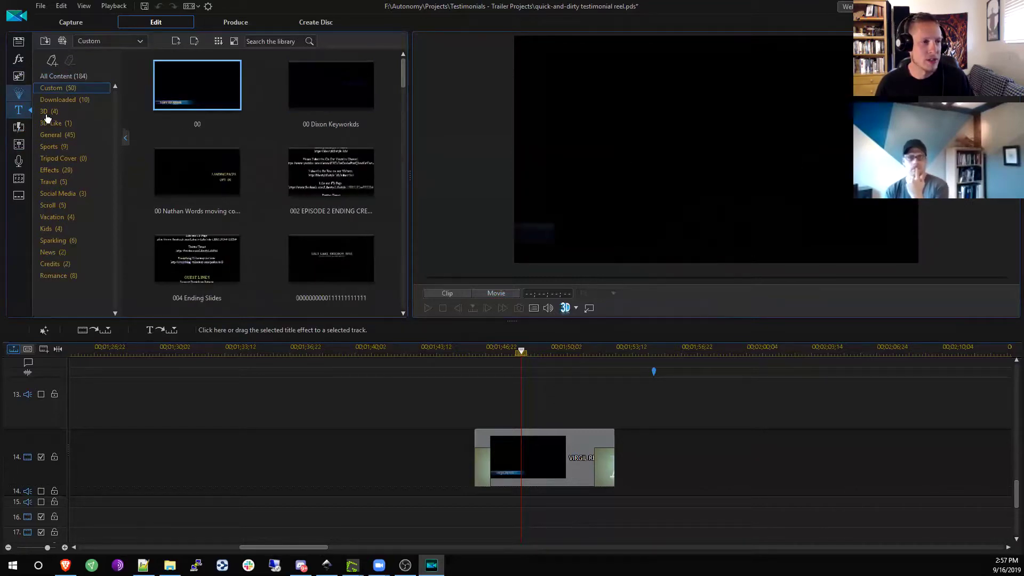
scroll(181, 203, down, 2)
click(201, 206)
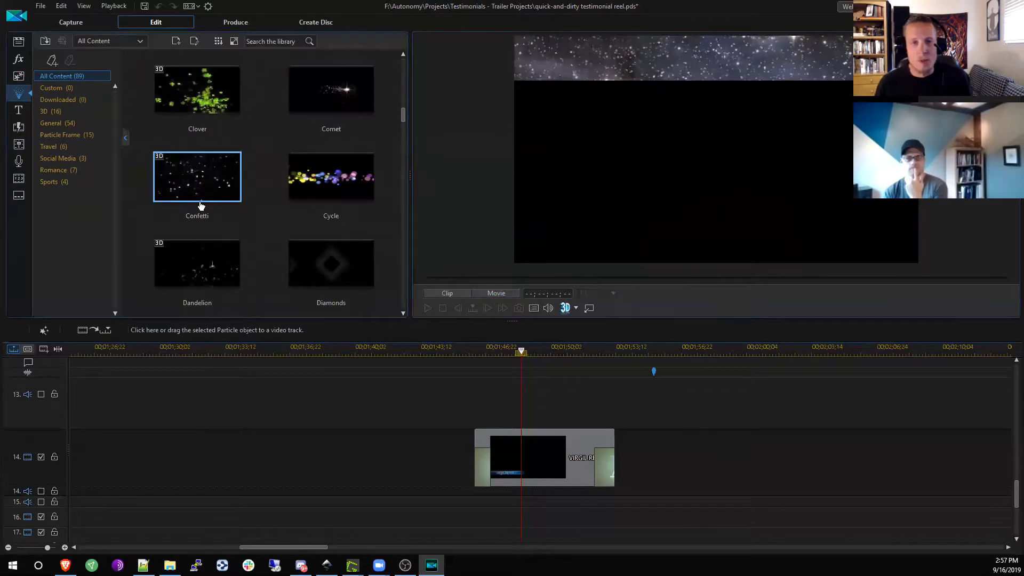
scroll(200, 206, down, 2)
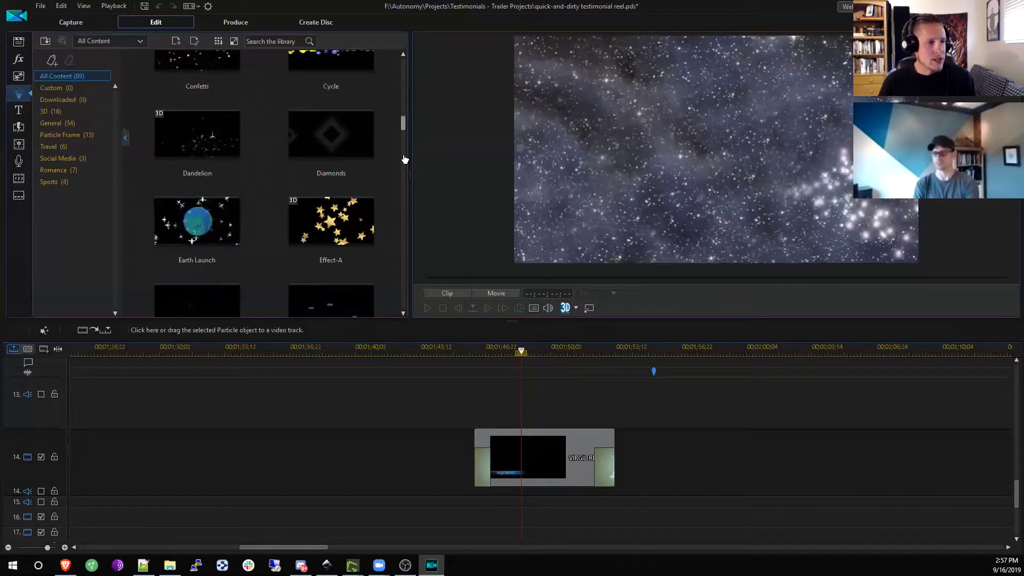
scroll(403, 152, down, 4)
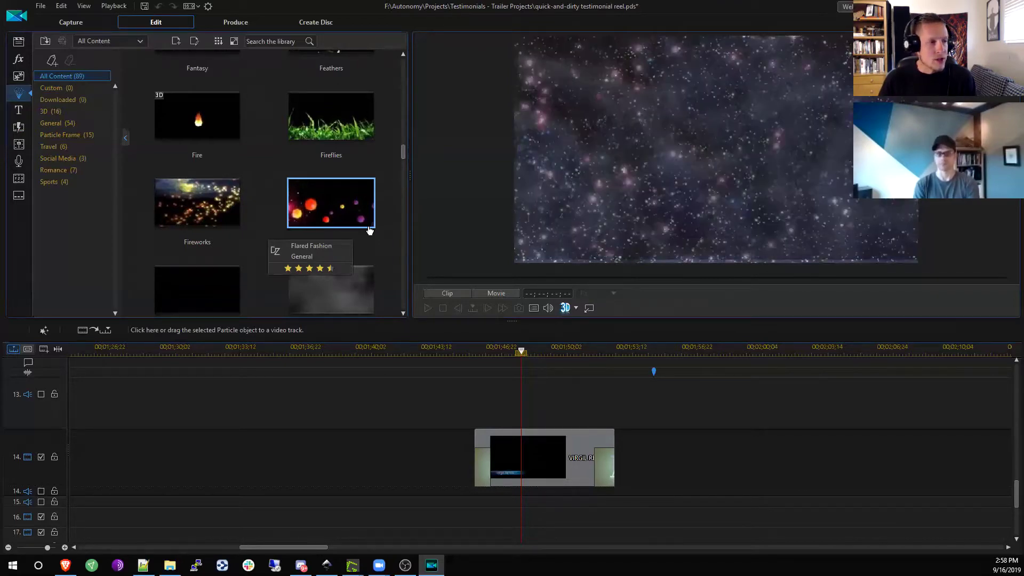
scroll(386, 252, down, 10)
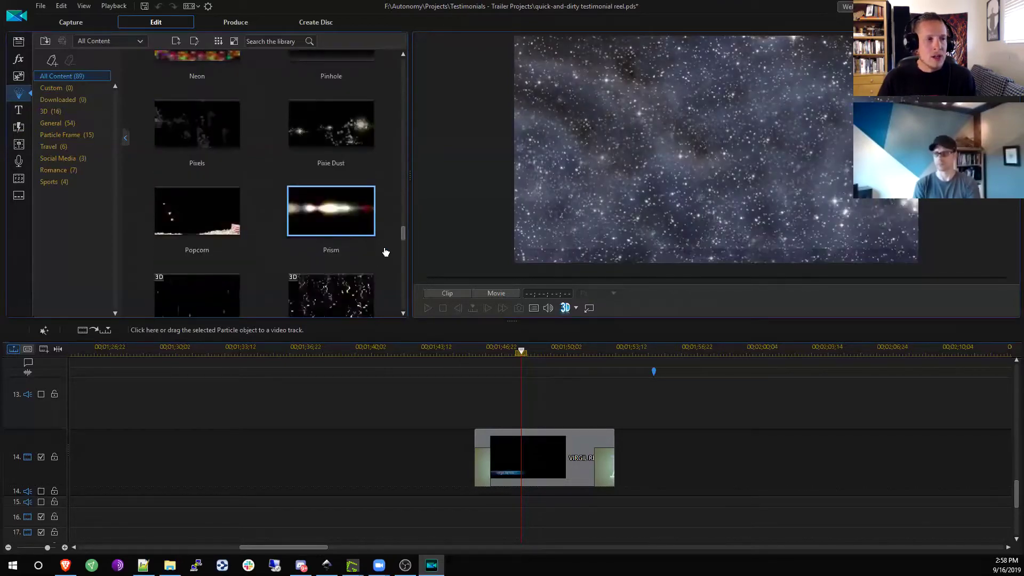
scroll(375, 213, down, 4)
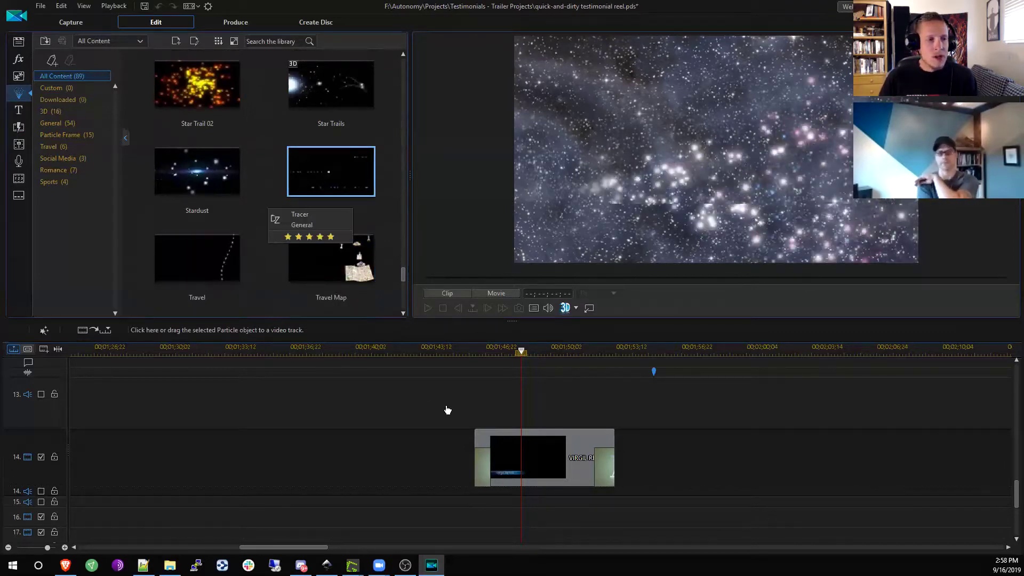
Step: Set the playhead to about 1:50 and examine the arrangement of logo, title, and music clips across tracks 6 to 14
click(566, 400)
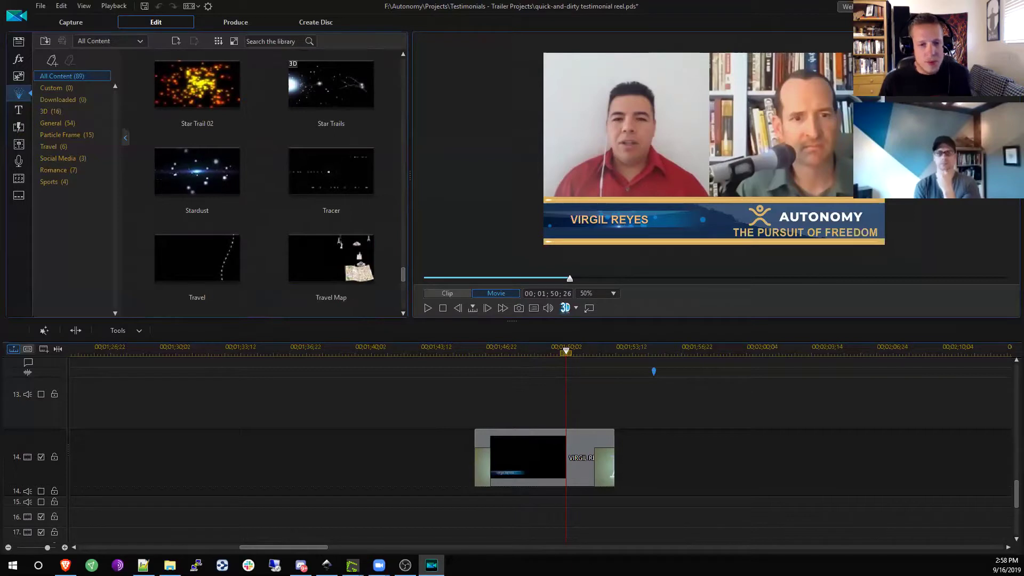
key(alt+Tab)
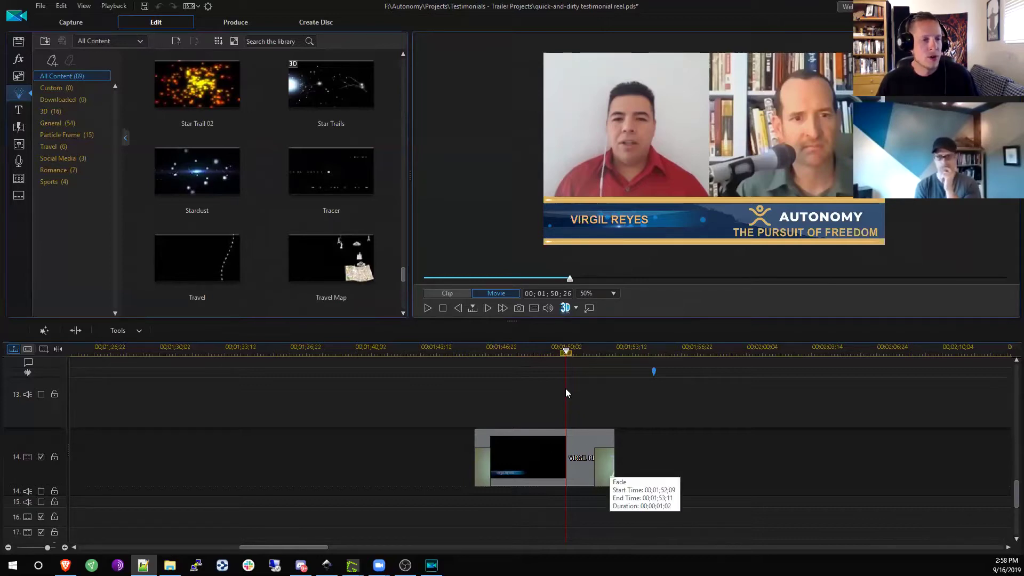
click(8, 546)
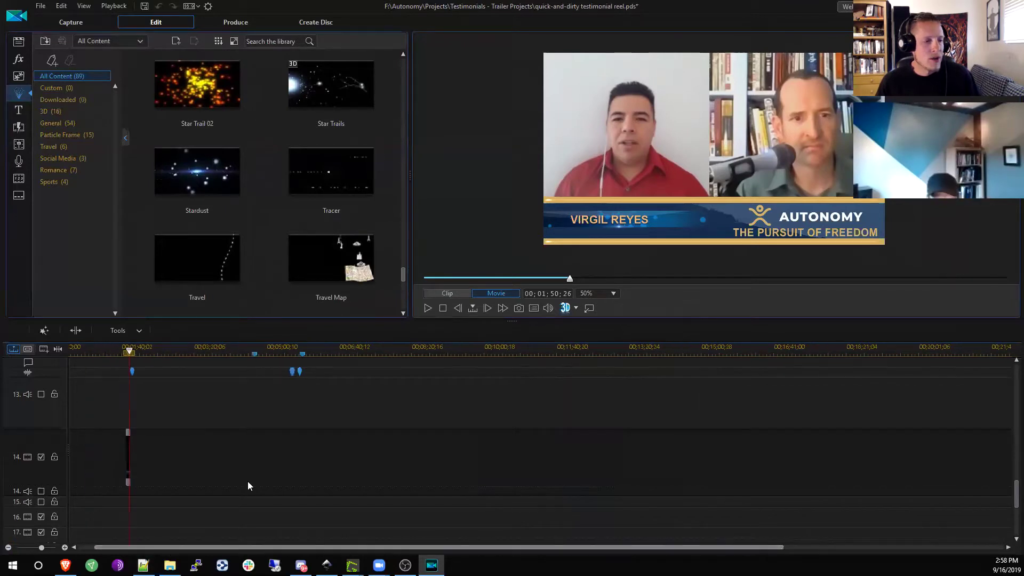
scroll(247, 481, up, 3)
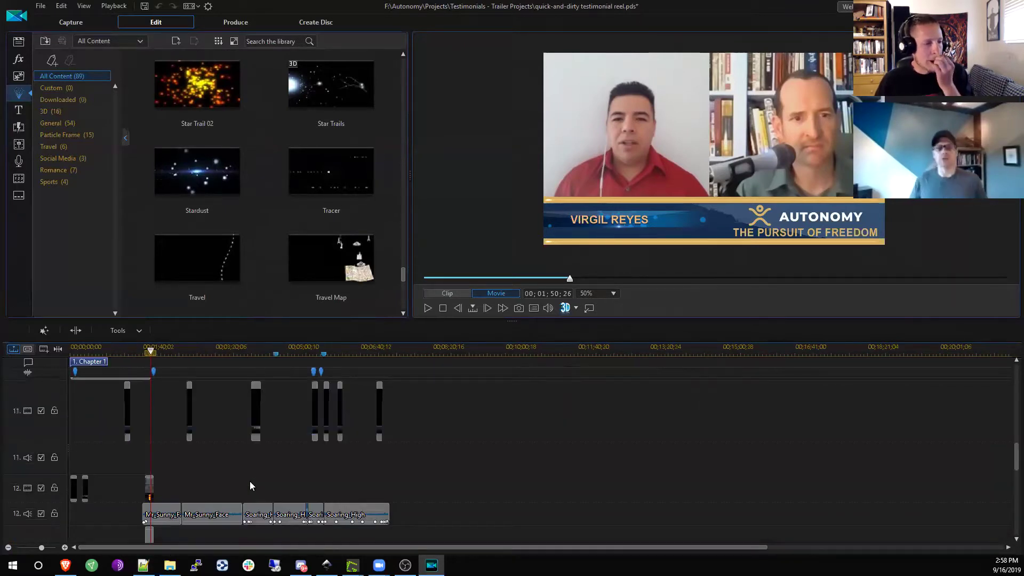
scroll(249, 481, up, 5)
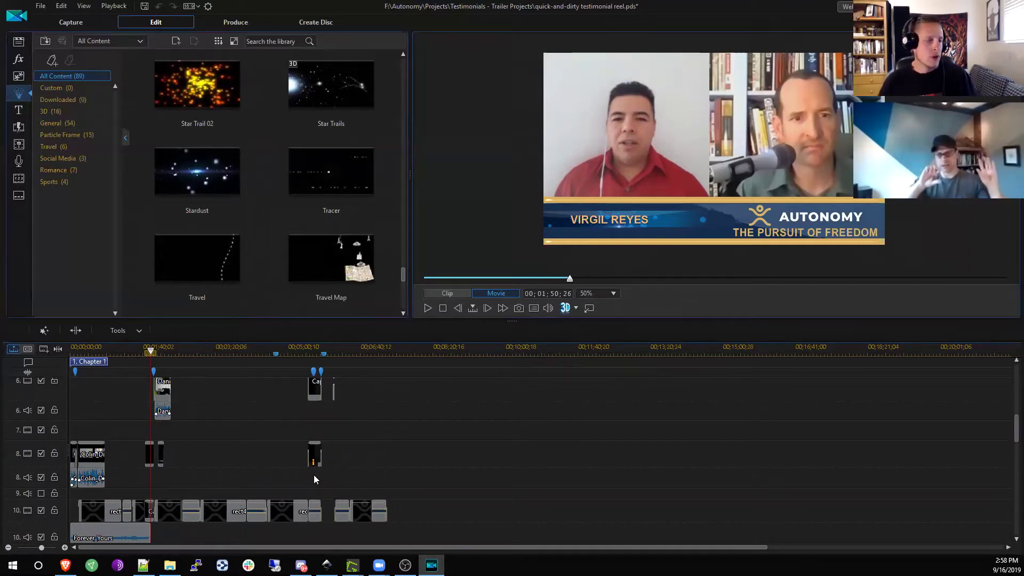
scroll(189, 439, down, 5)
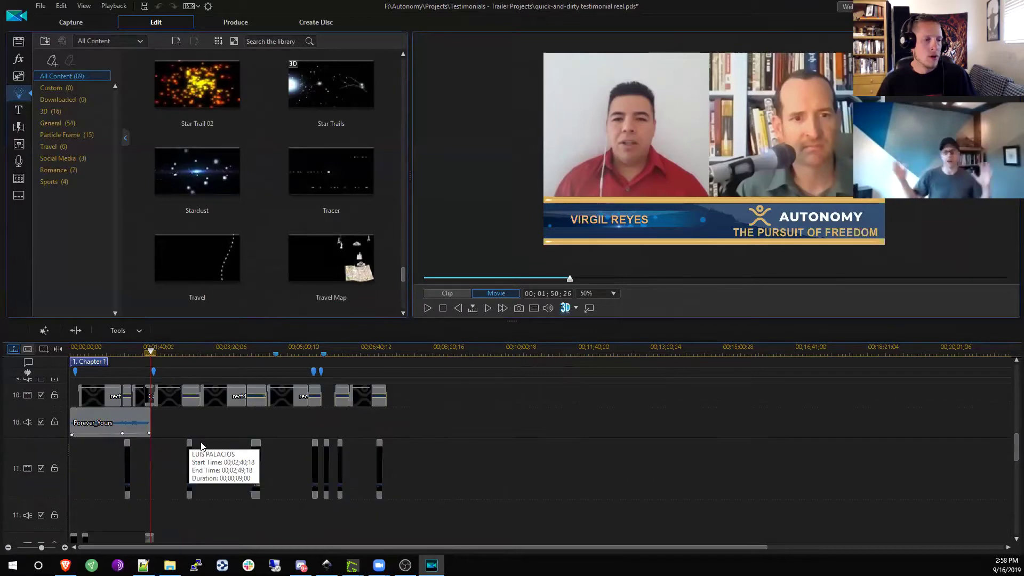
Step: Add a guest's custom name title from the title library to track 14 at about 1:25
click(65, 549)
scroll(563, 423, up, 2)
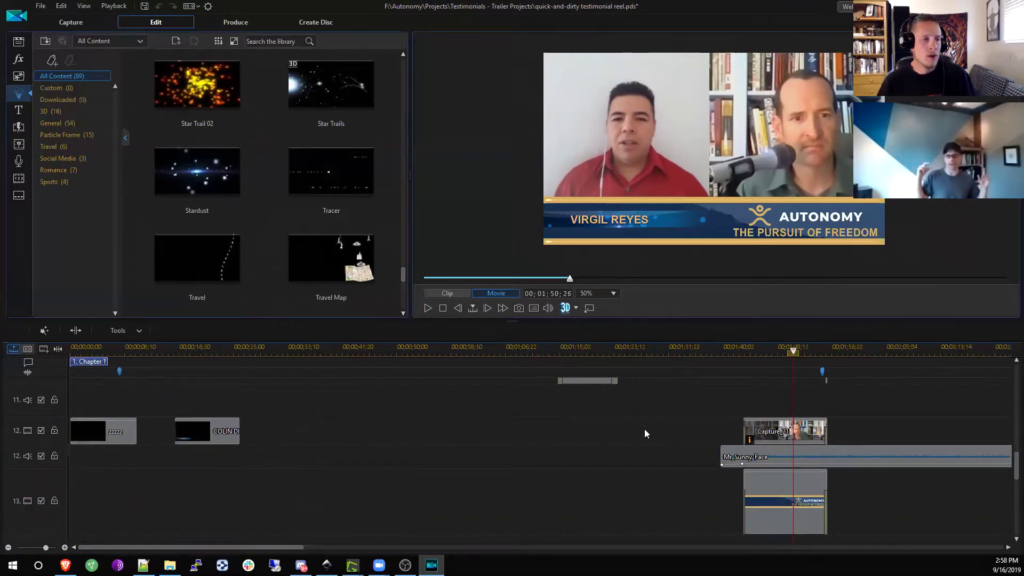
scroll(644, 428, down, 1)
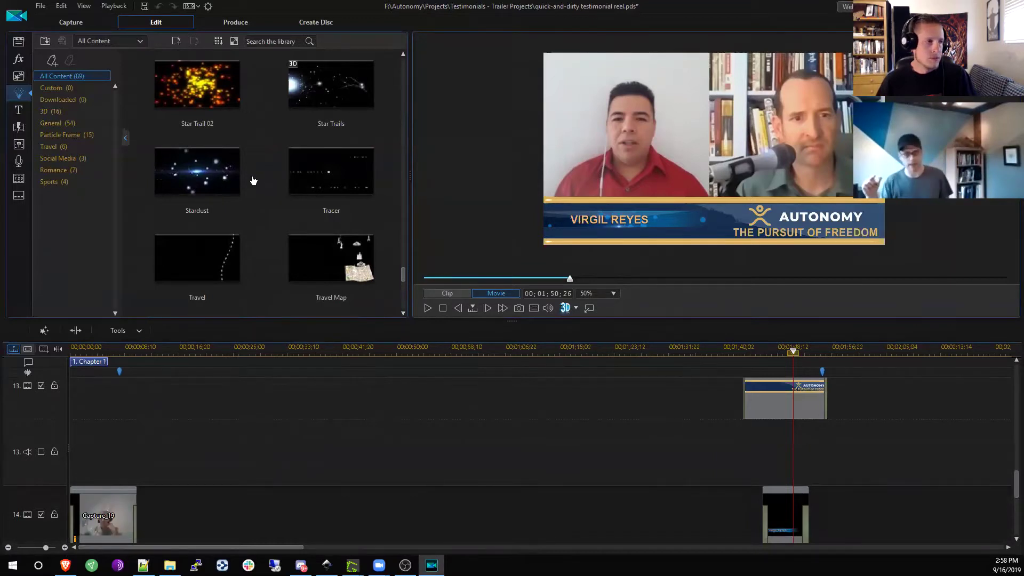
click(38, 113)
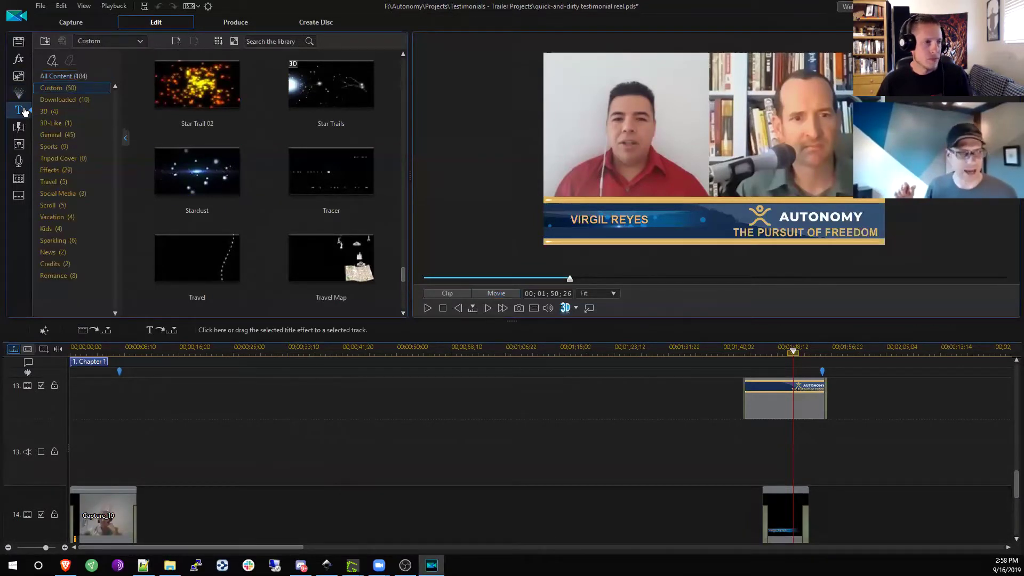
click(24, 111)
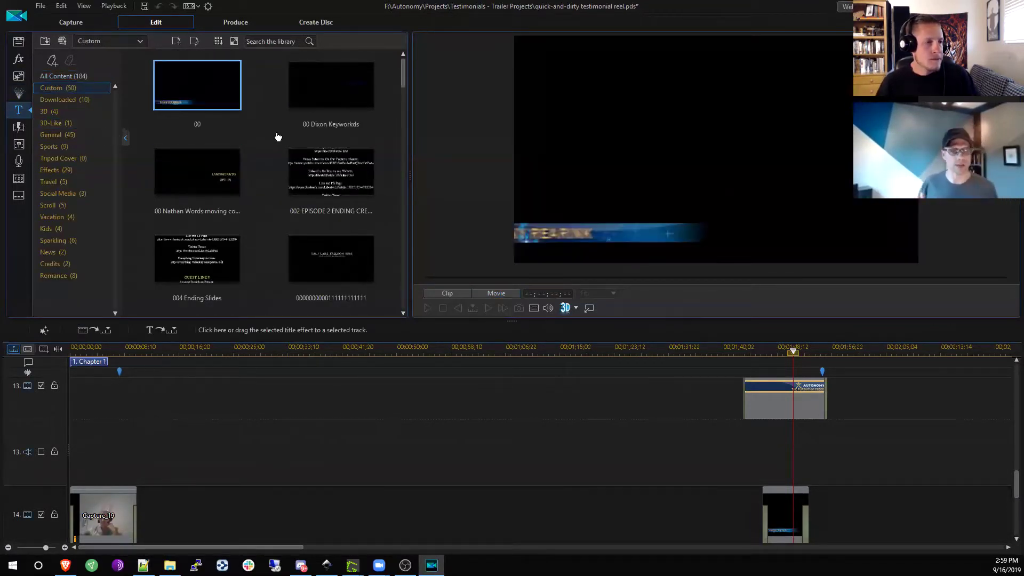
drag(404, 82, 400, 126)
click(328, 165)
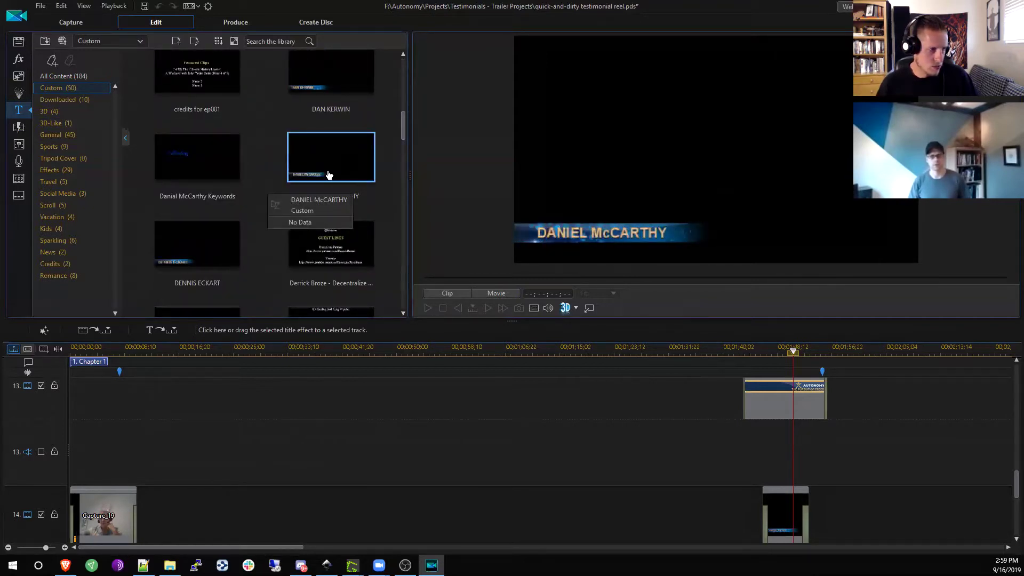
drag(338, 180, 645, 517)
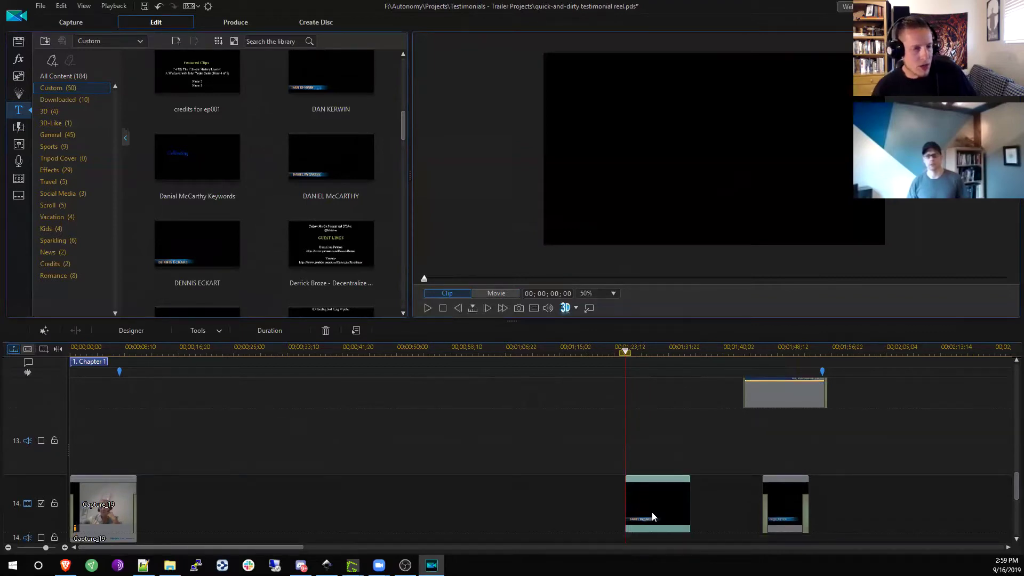
Step: Open the added name title in the full-screen Title Designer and try replacing its text with "Full Control"
double_click(652, 512)
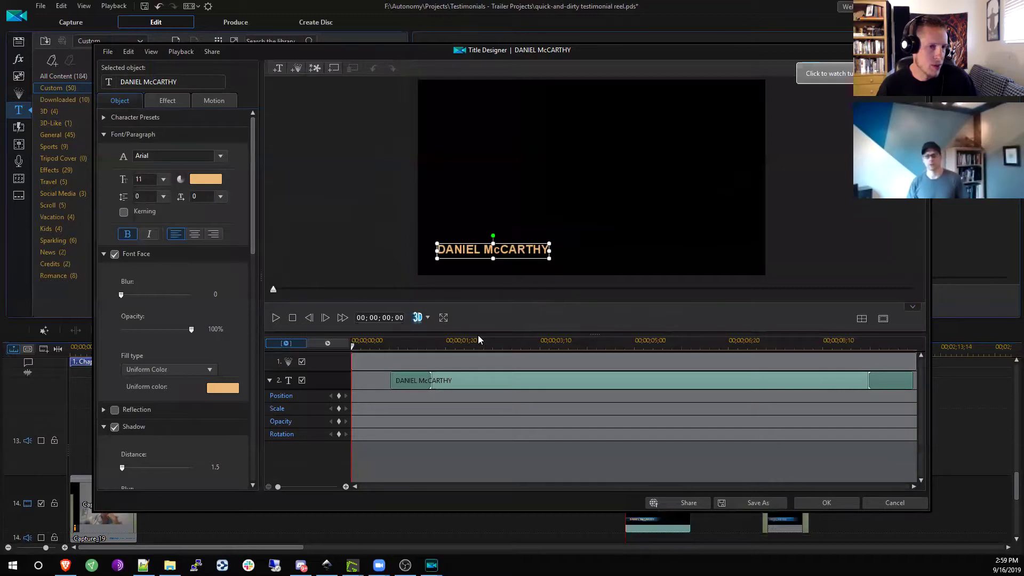
key(super+Up)
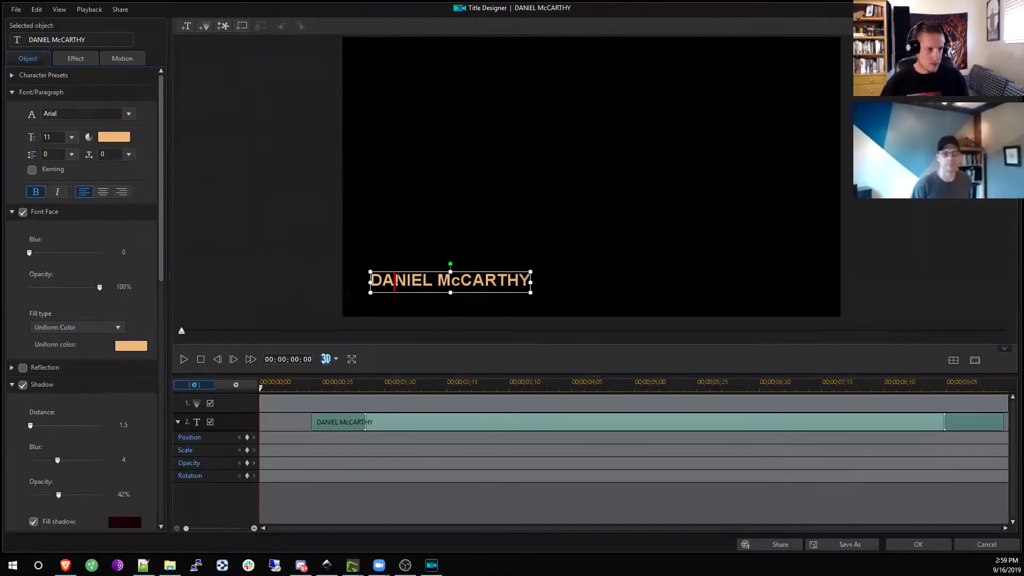
double_click(398, 282)
text(Full Con)
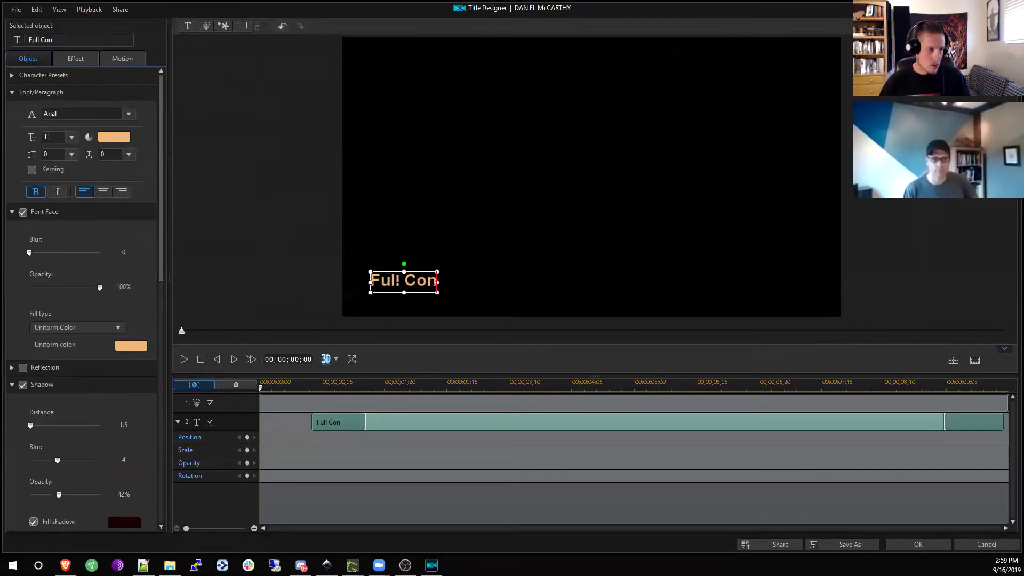
text(trol)
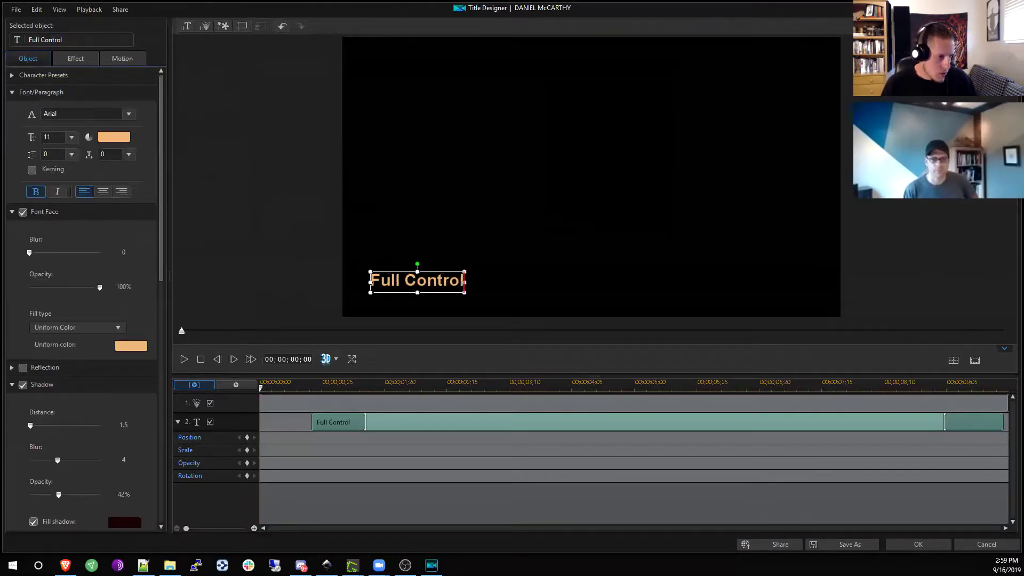
Step: Play the edited title over the video to about two seconds and leave the Title Designer without saving the change
click(184, 359)
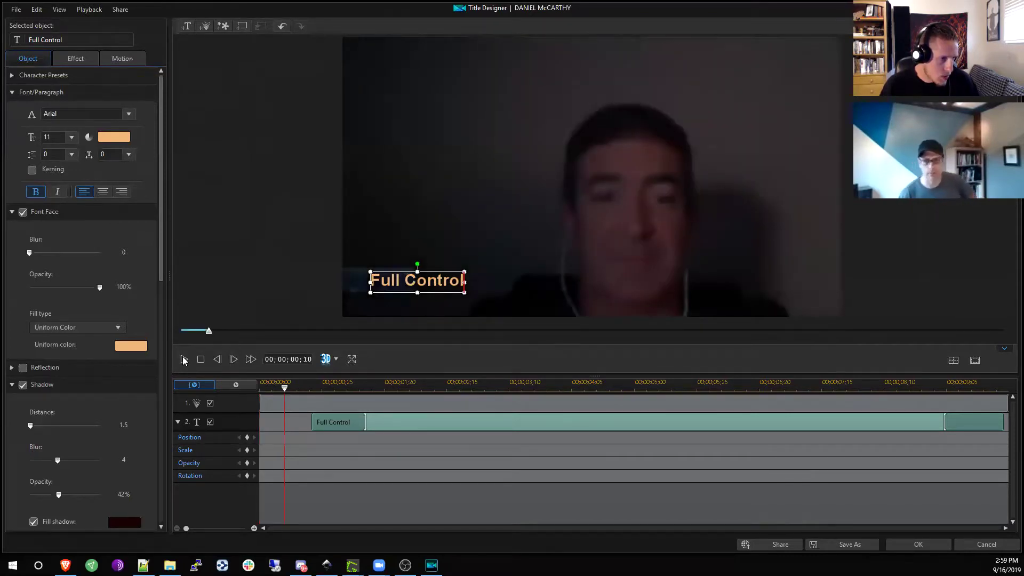
click(182, 358)
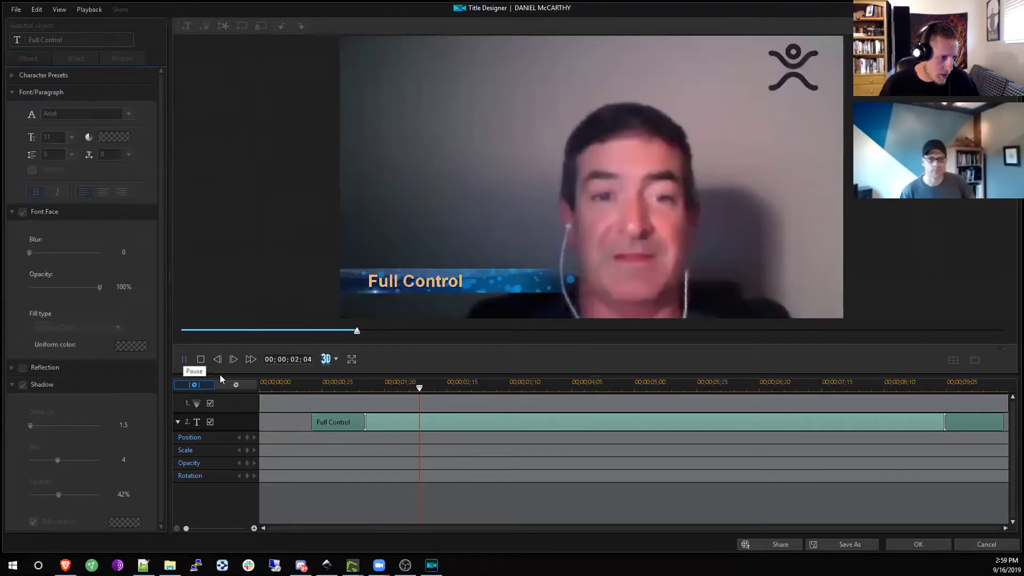
key(space)
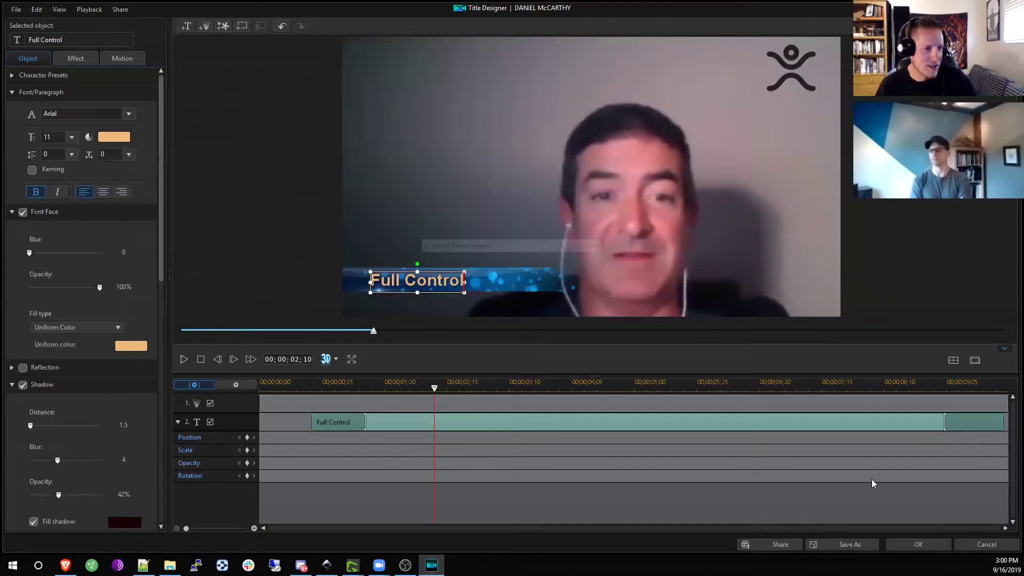
key(Escape)
click(534, 304)
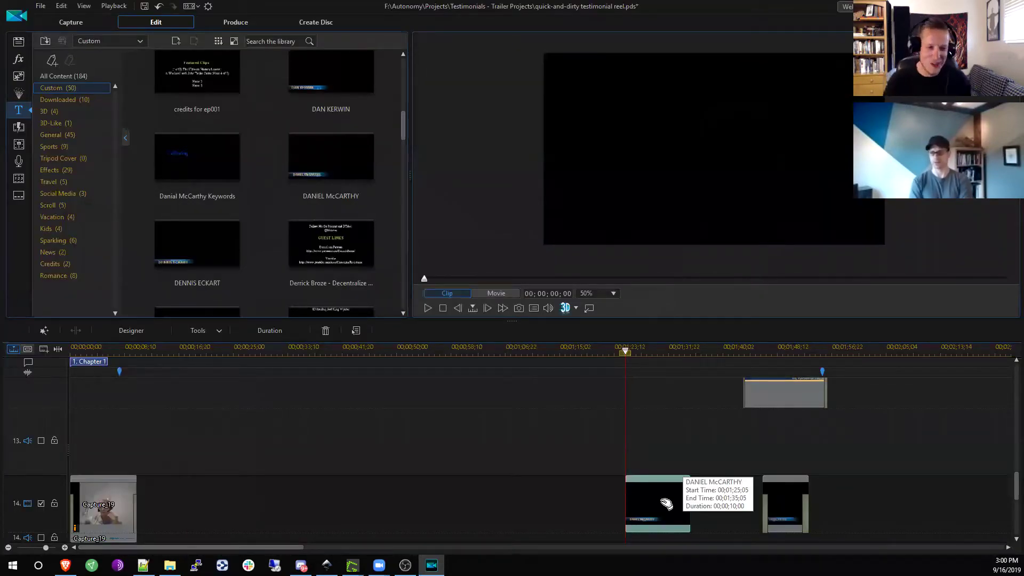
Step: Set the playhead to about 1:30 and remove the added name title from track 14
click(662, 354)
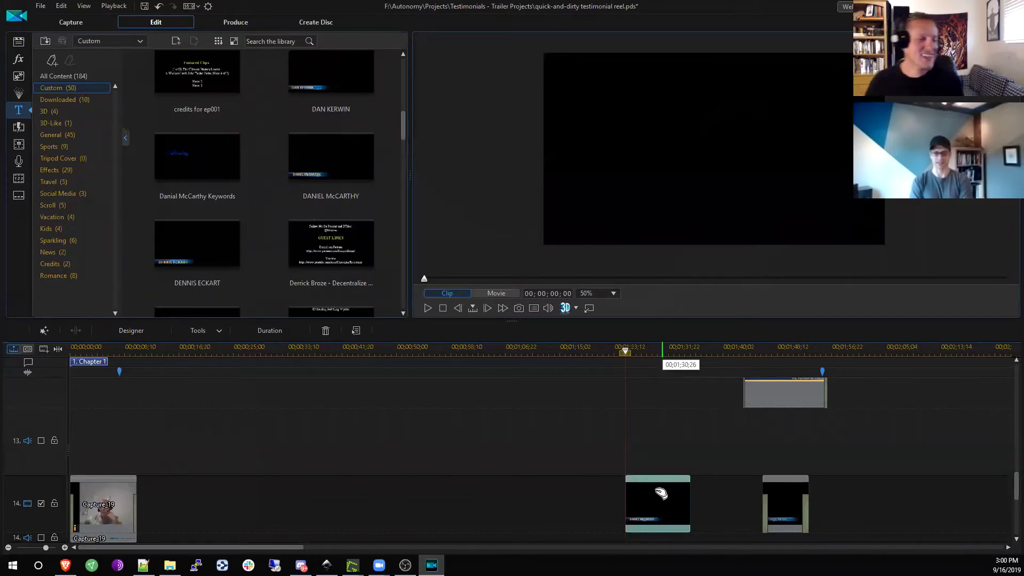
right_click(657, 491)
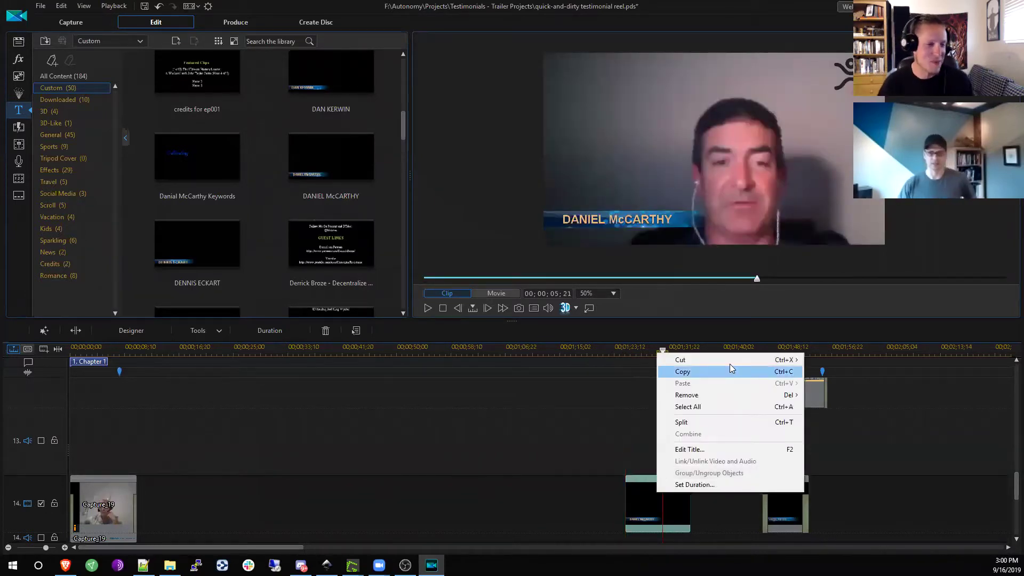
mouse_move(737, 399)
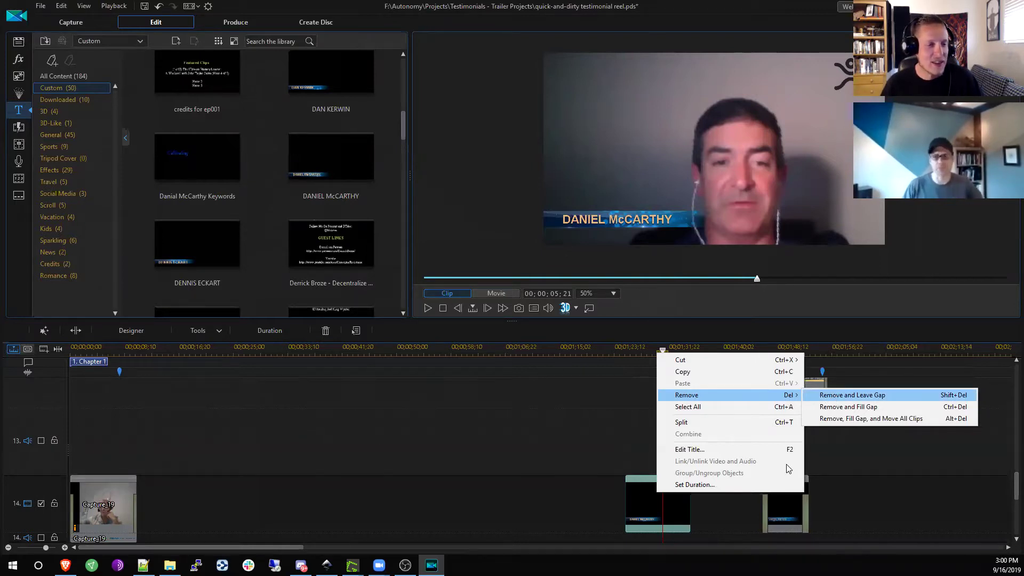
key(Escape)
Step: Set the playhead to about 1:15 and examine how video, title, logo and music clips are arranged across tracks 5 to 14
scroll(782, 466, up, 5)
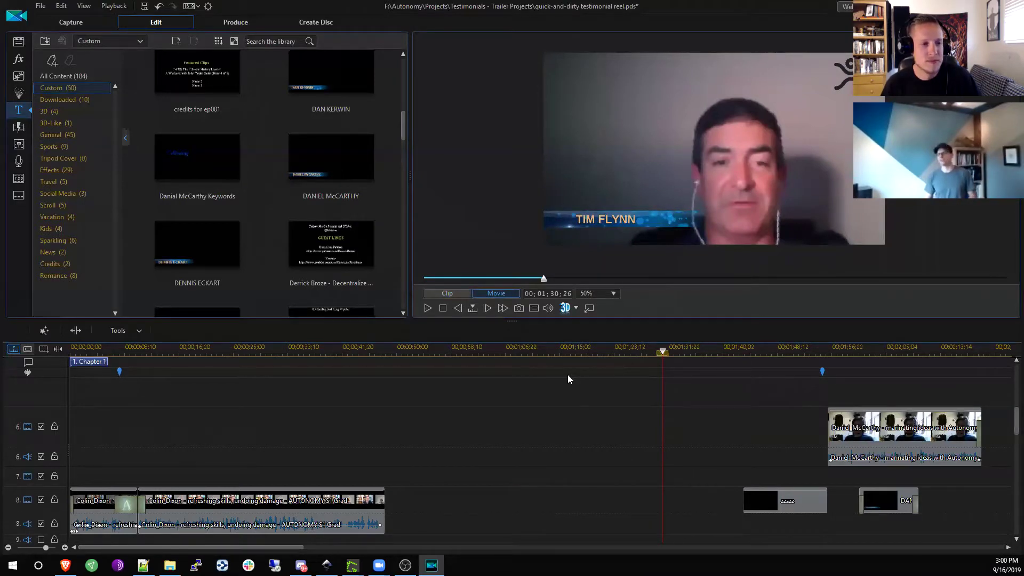
click(562, 356)
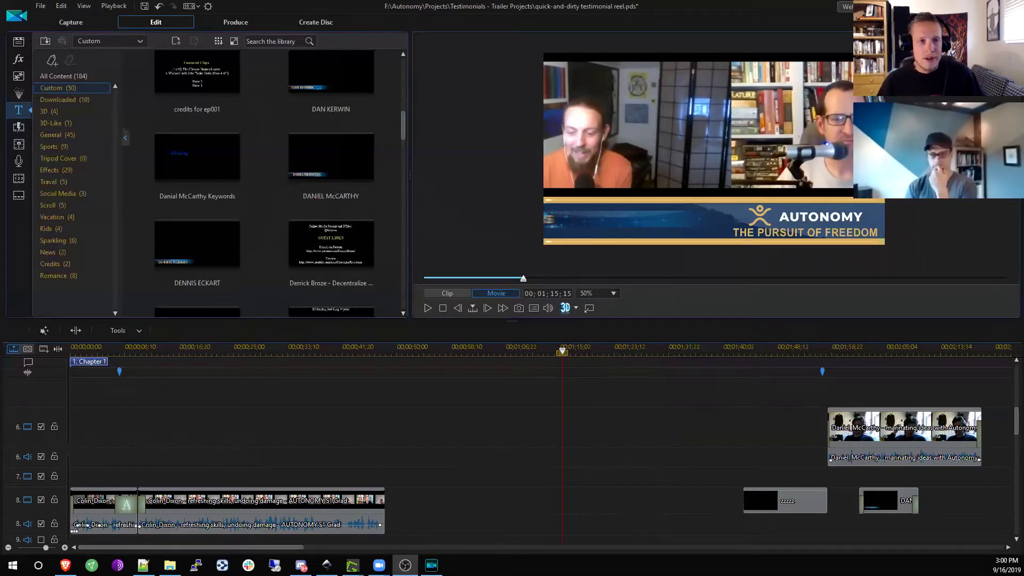
click(8, 547)
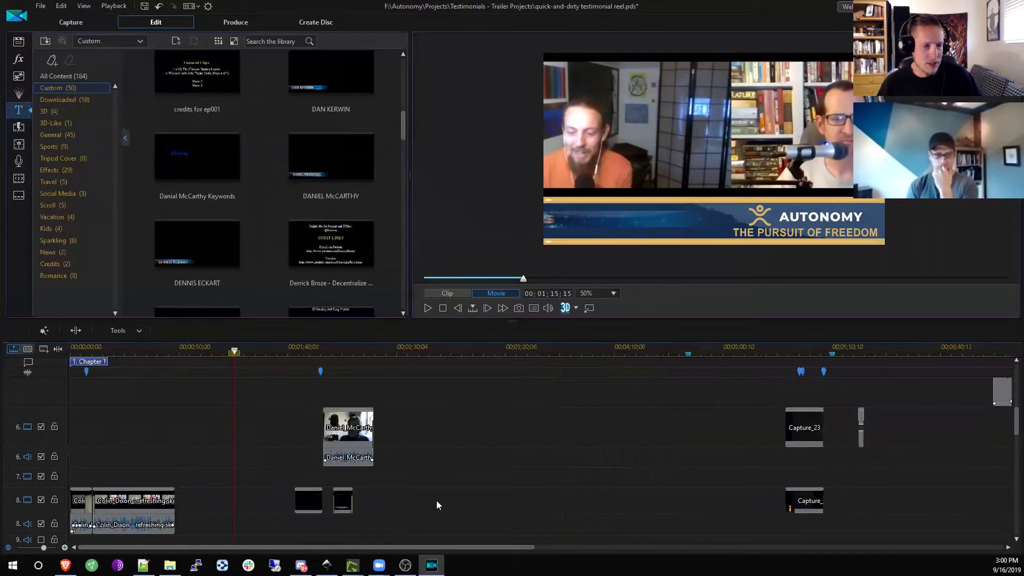
scroll(359, 456, down, 5)
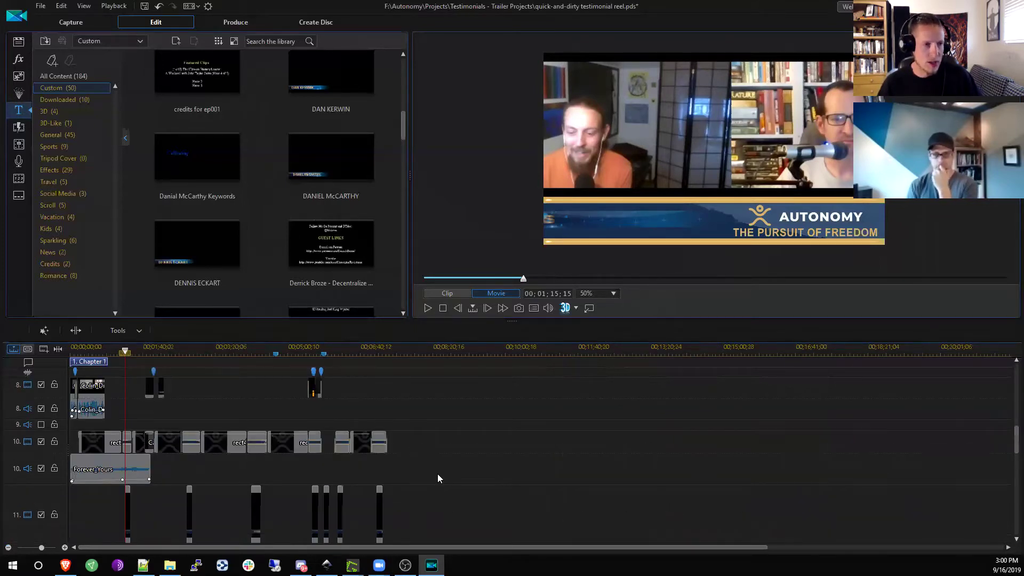
scroll(360, 456, down, 2)
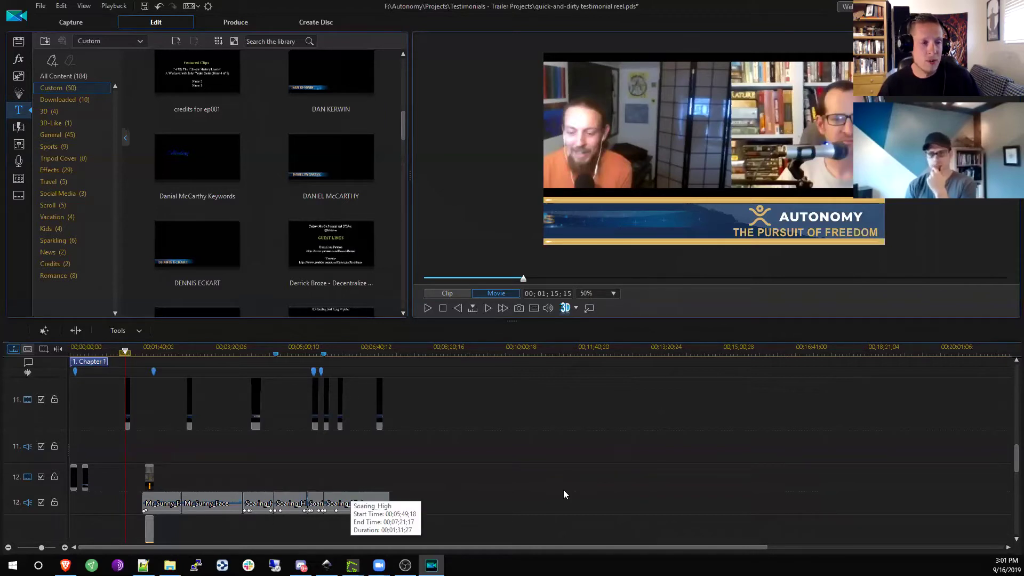
scroll(558, 490, down, 4)
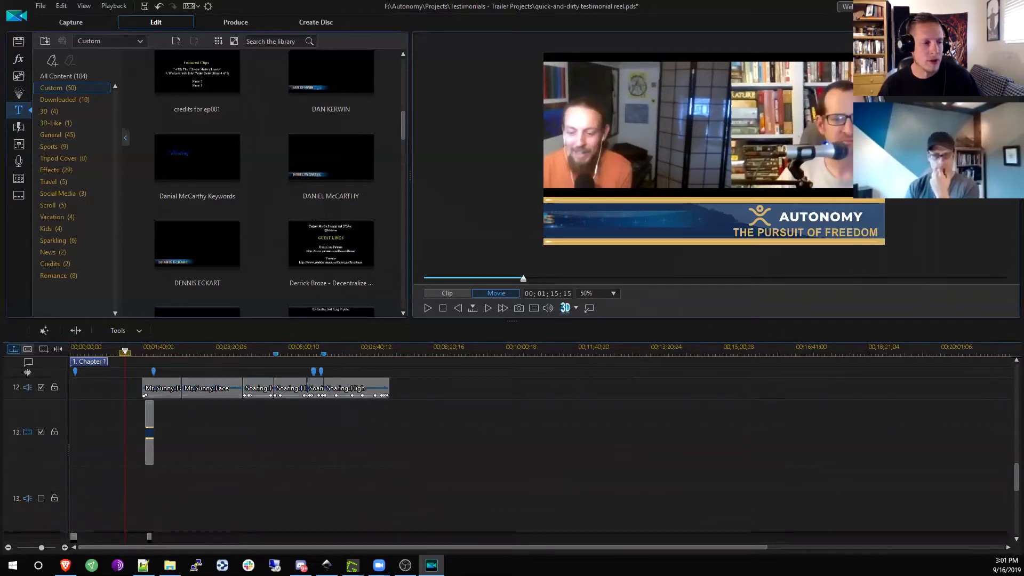
scroll(702, 420, up, 3)
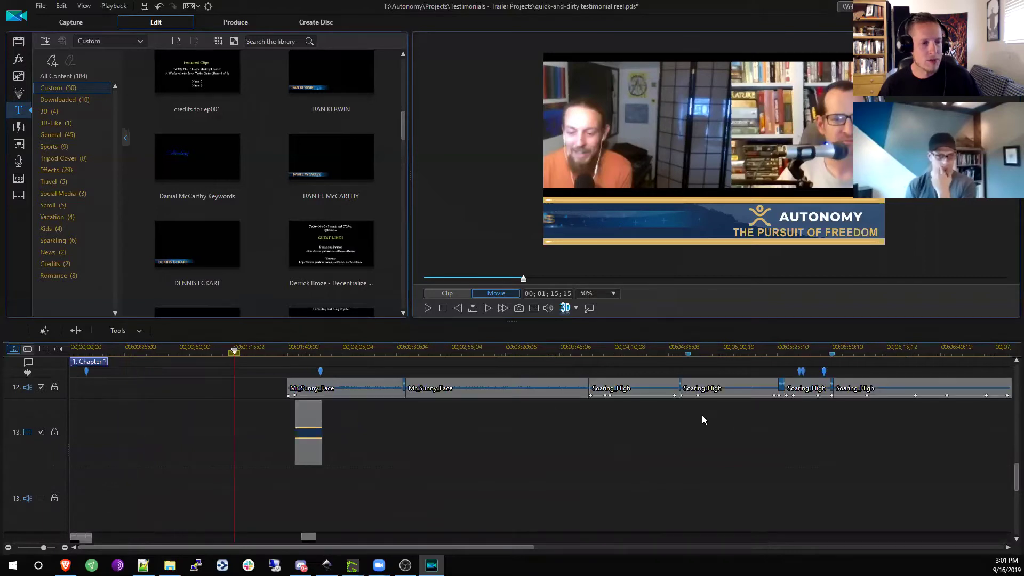
scroll(606, 422, up, 4)
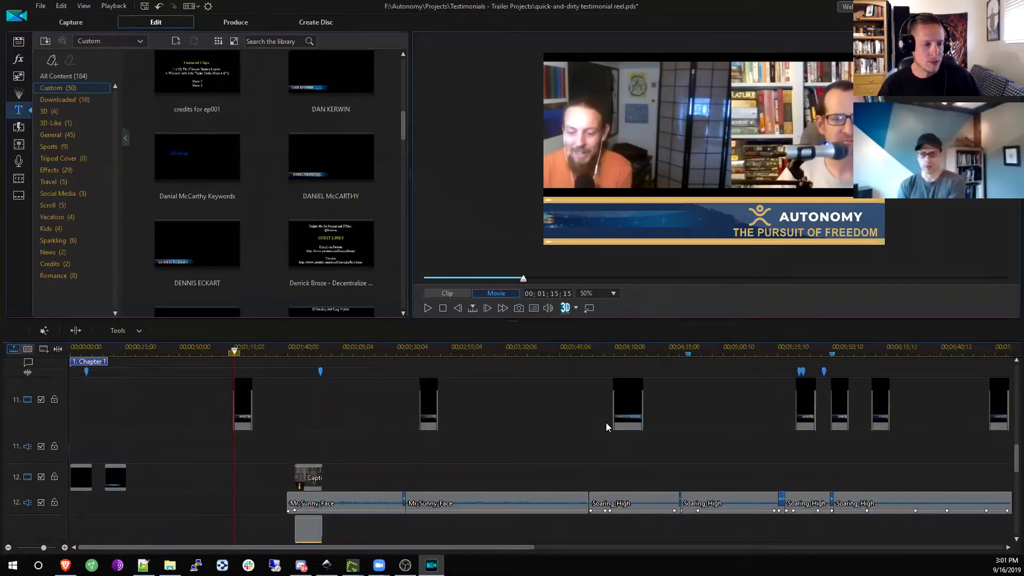
scroll(612, 424, up, 6)
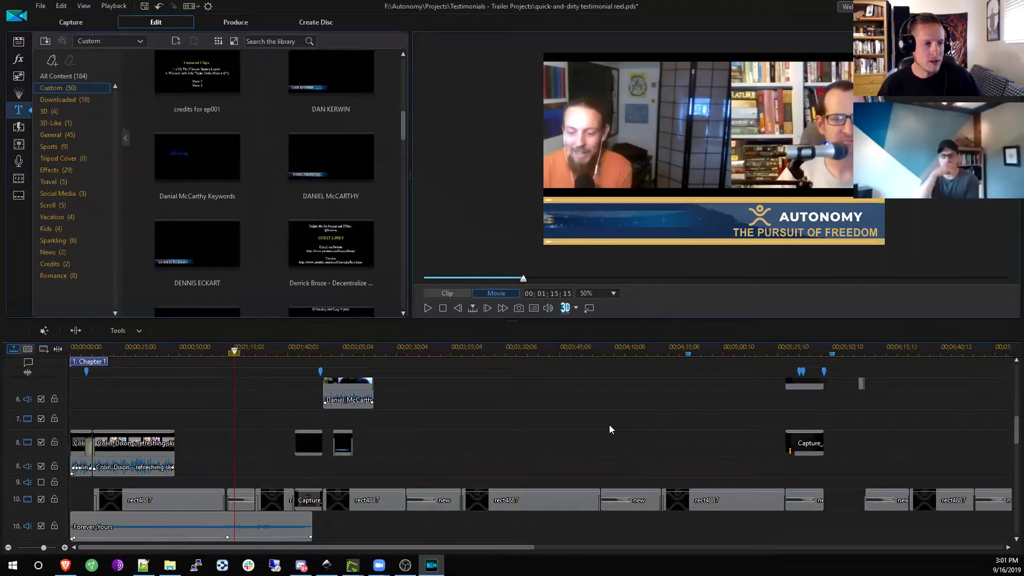
scroll(601, 421, up, 3)
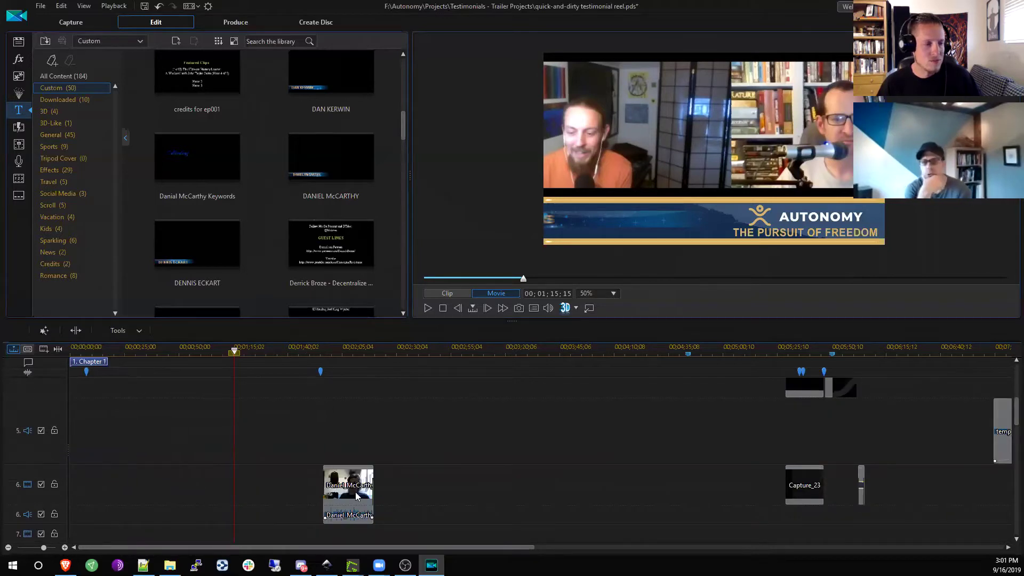
scroll(684, 459, down, 4)
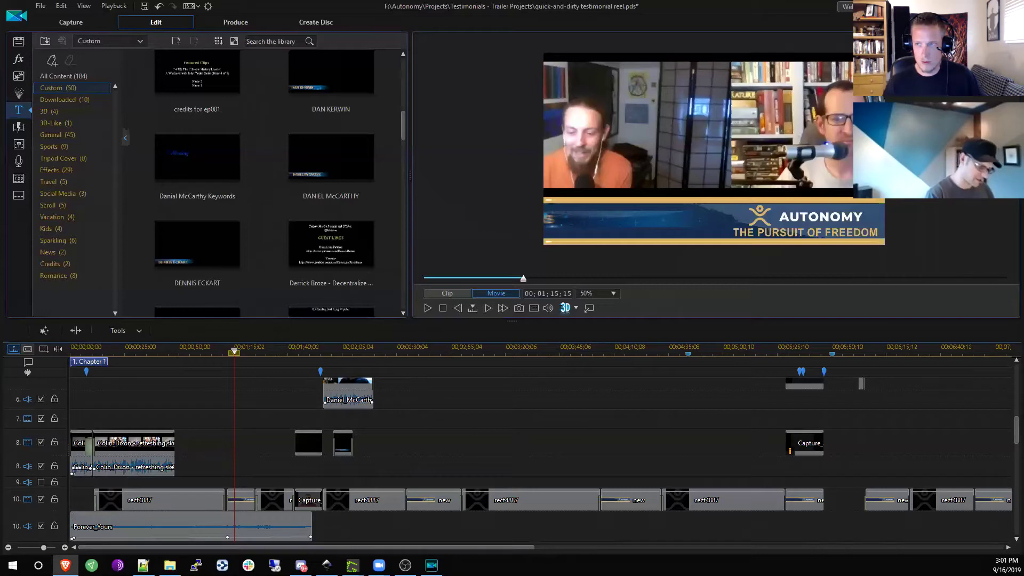
Step: Switch to YouTube Studio in the browser and open the Audio library from its other features
double_click(370, 96)
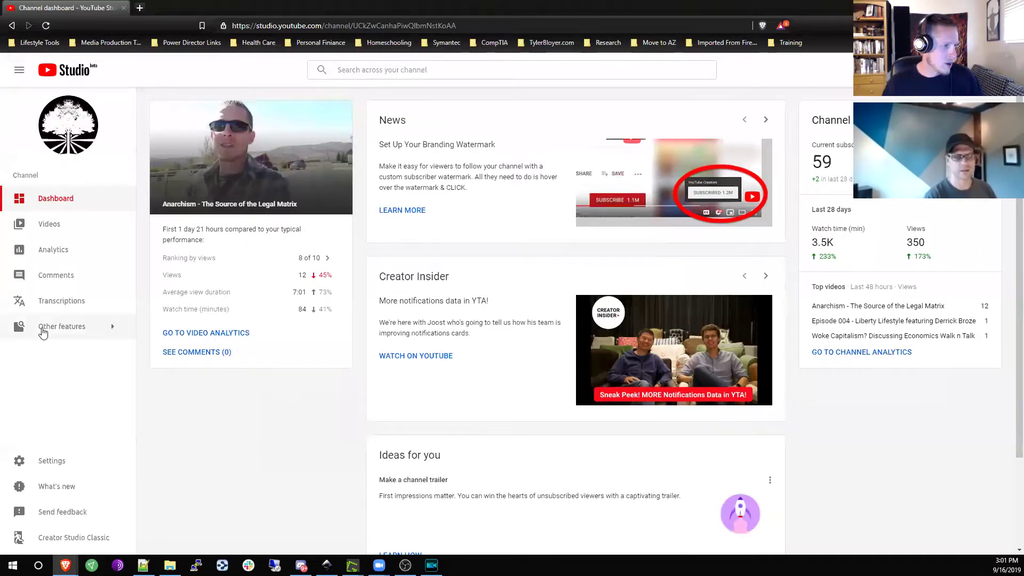
mouse_move(43, 333)
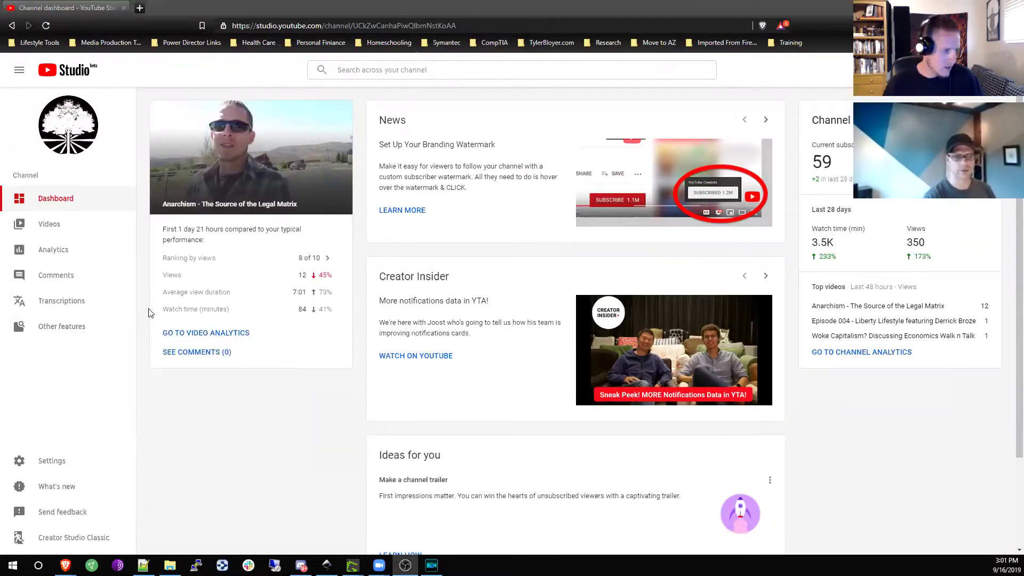
mouse_move(84, 332)
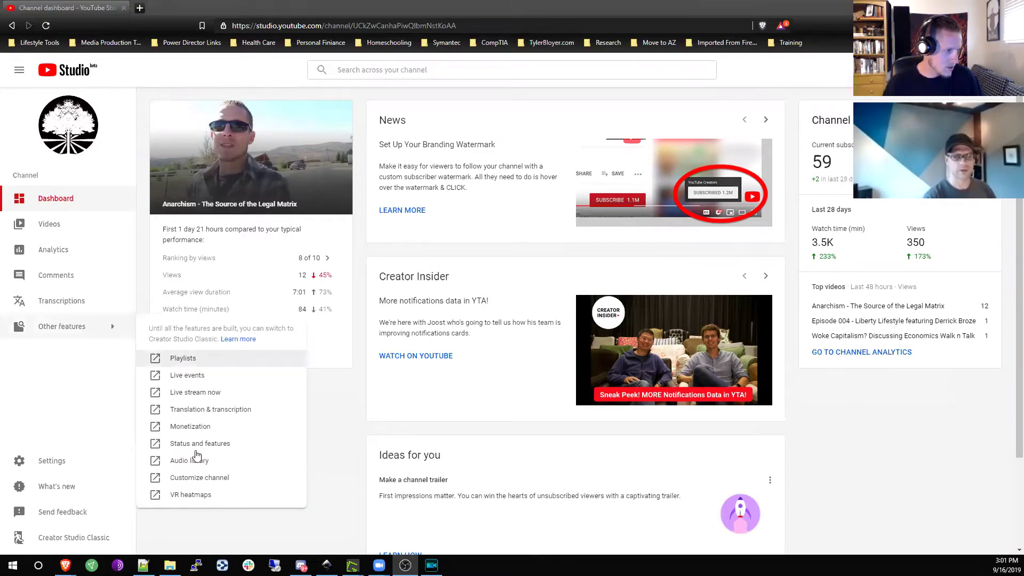
click(209, 458)
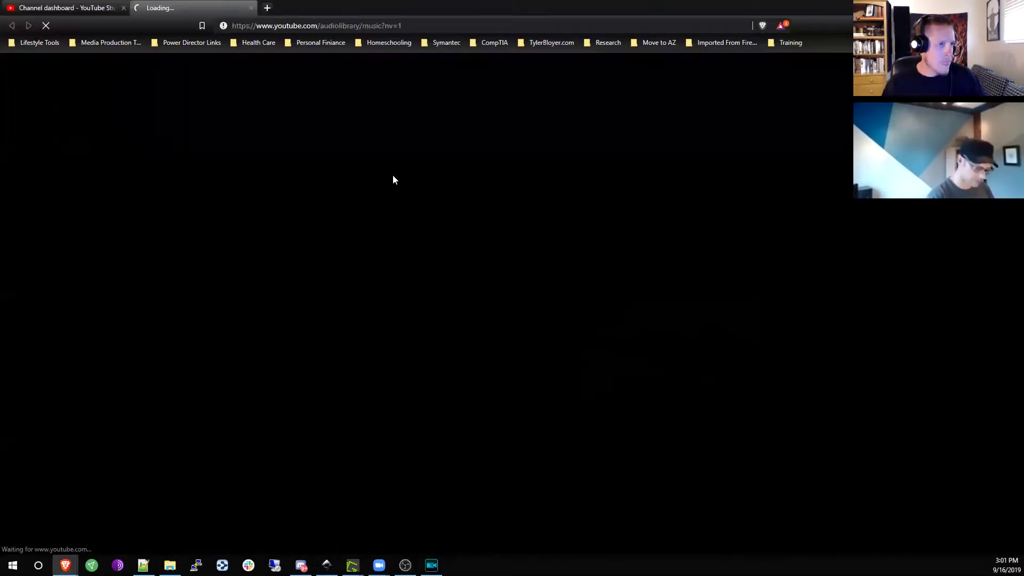
Step: Filter the free music tracks to "Attribution not required" and reopen the attribution choices
click(684, 211)
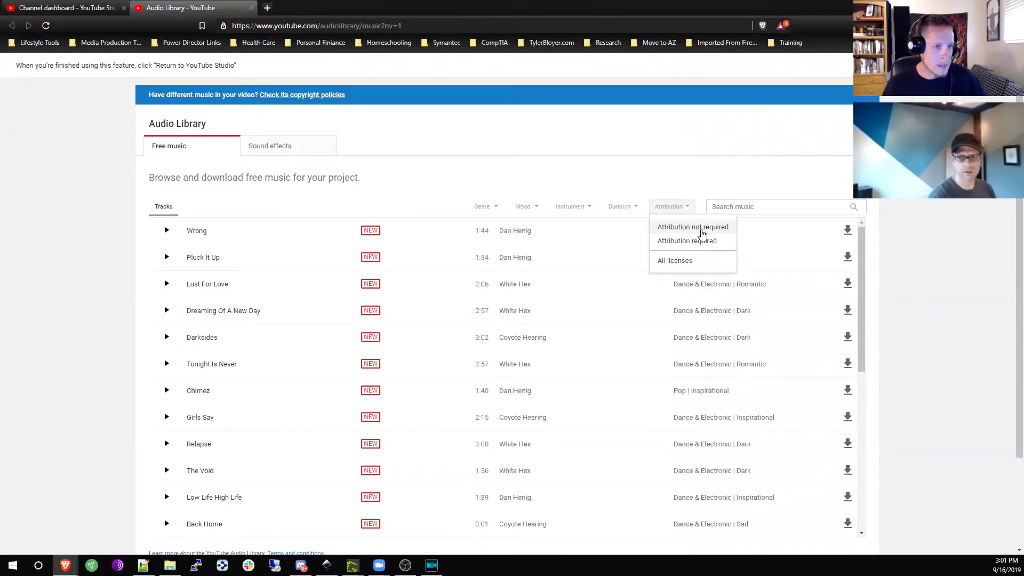
click(702, 233)
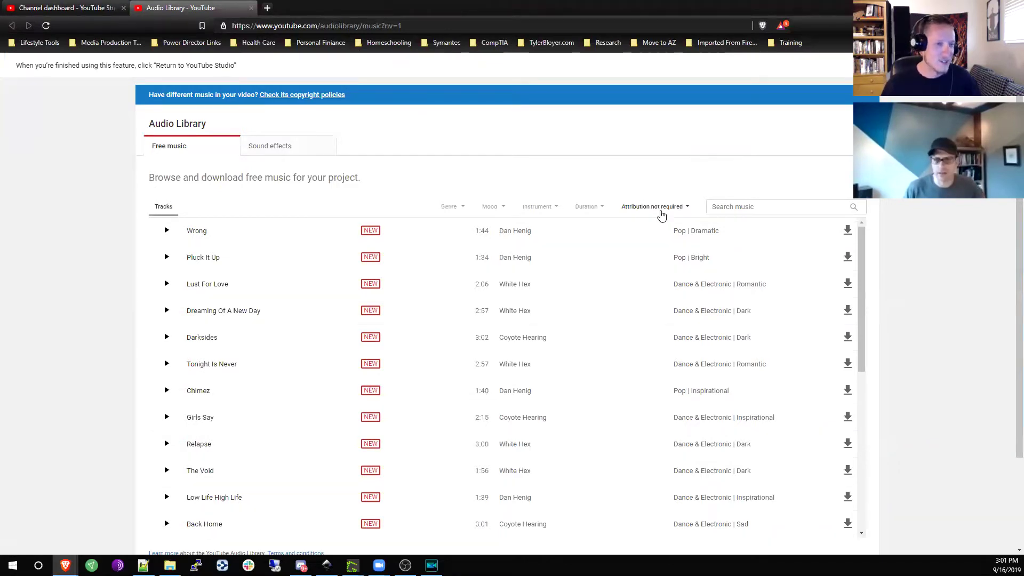
click(656, 207)
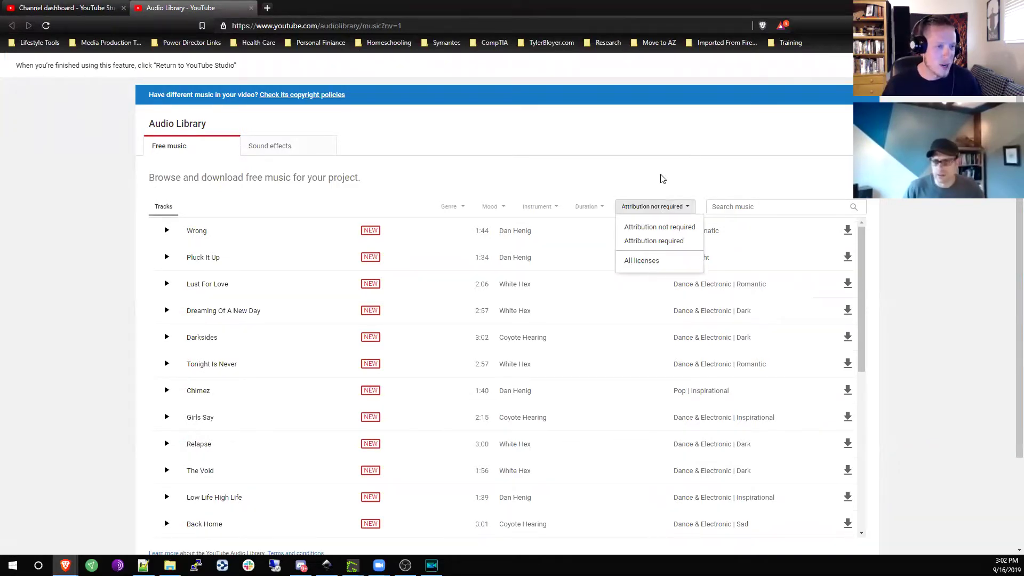
Step: Keep the "Attribution not required" filter, preview the track "Wrong" and browse further down the free music list
click(655, 206)
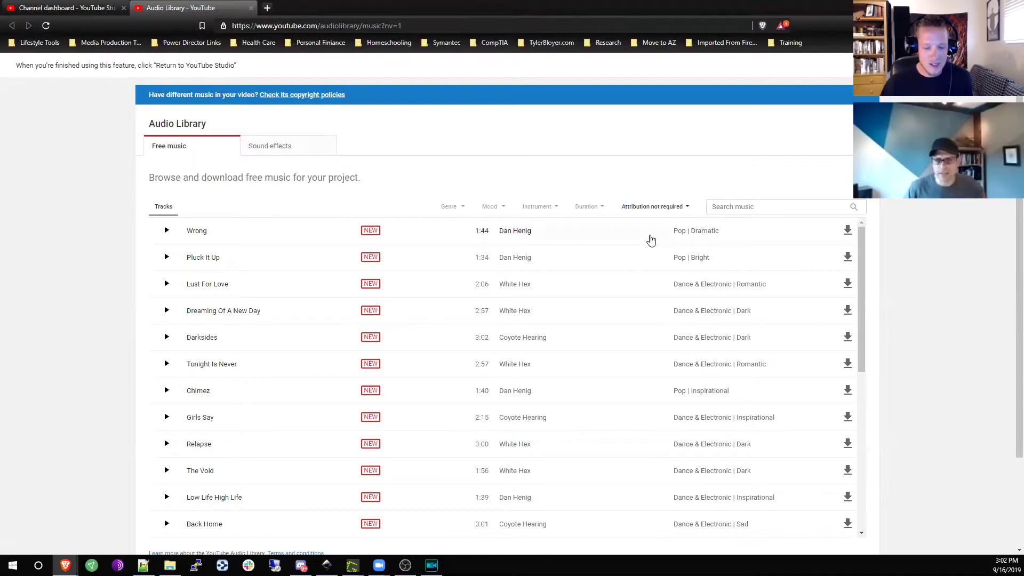
click(166, 230)
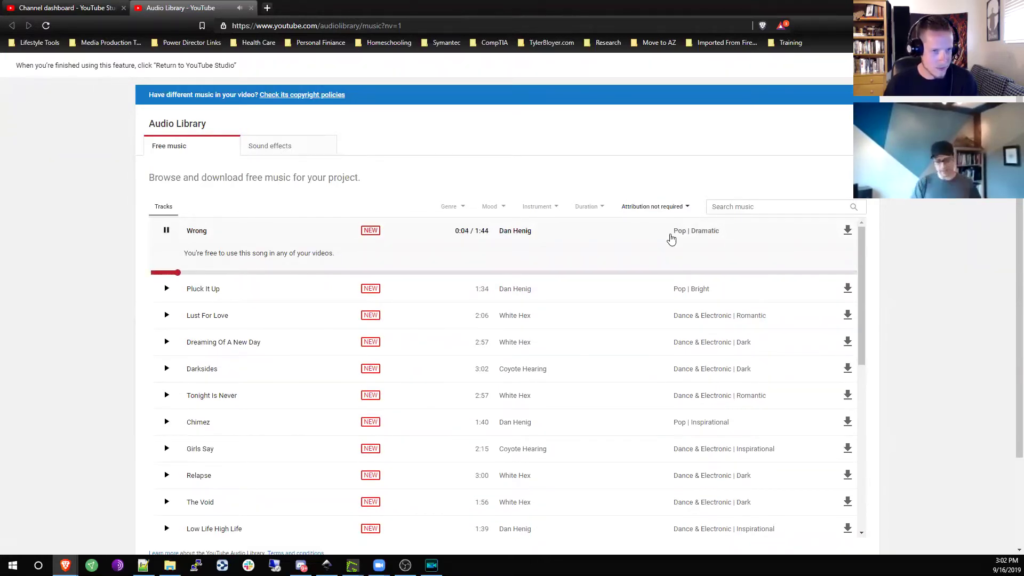
click(847, 230)
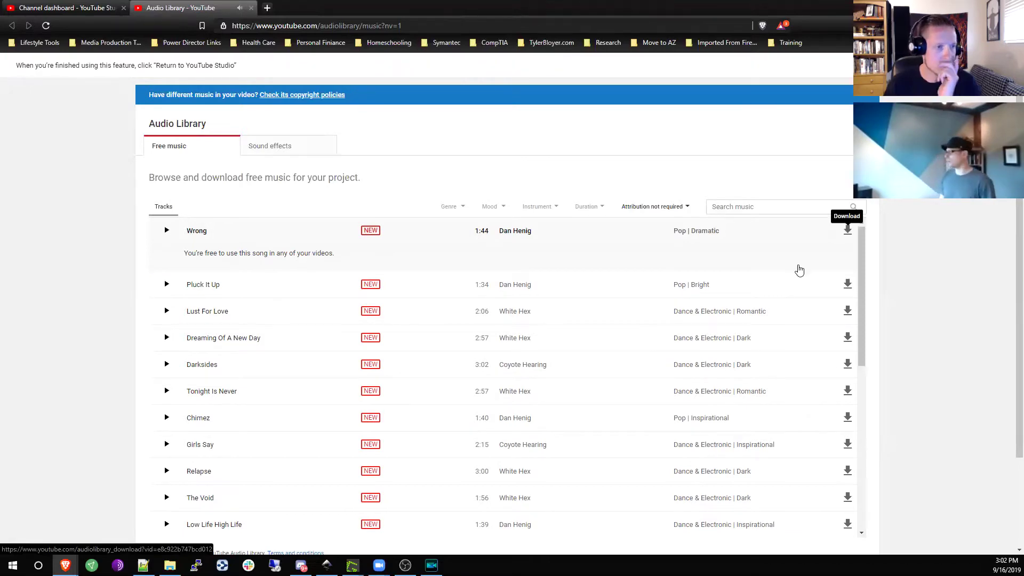
scroll(799, 270, down, 3)
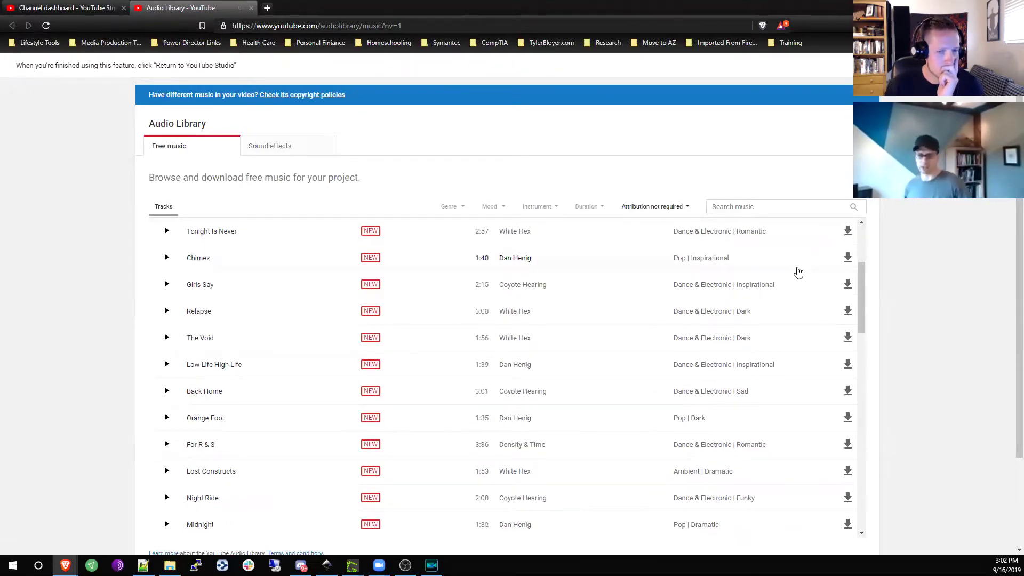
scroll(905, 327, down, 5)
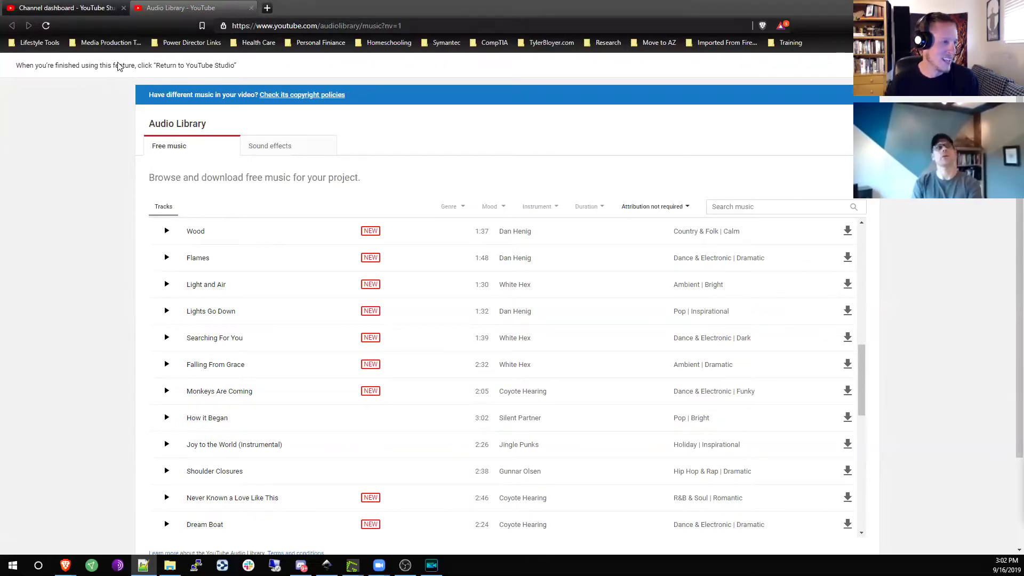
Step: Open the bookmarked FreedomTrailStudio YouTube channel in a new tab
click(267, 8)
click(128, 44)
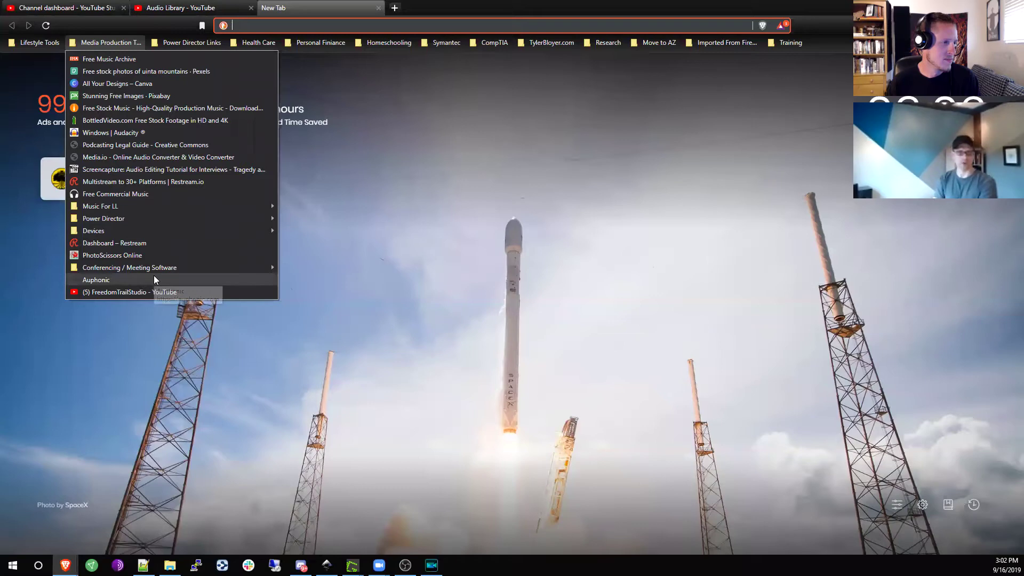
key(Return)
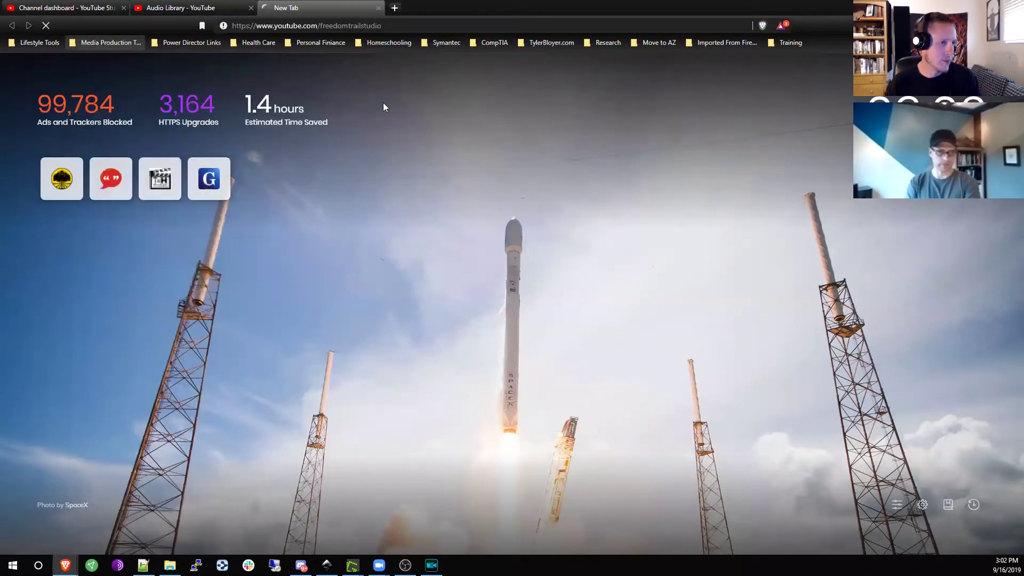
Step: Search the web for "storyblock" in a new tab and open the Storyblocks home page in a separate tab
key(ctrl+t)
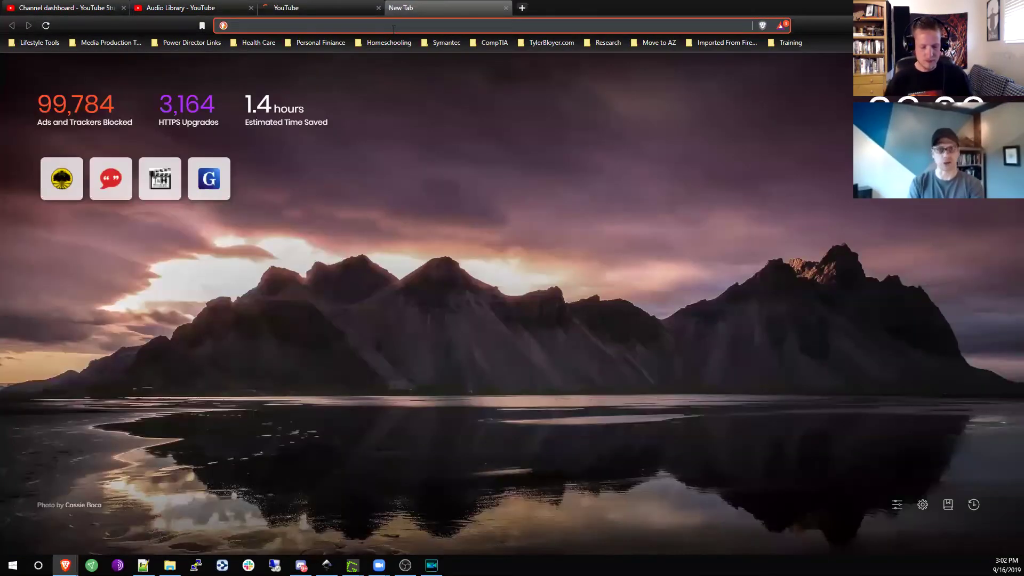
text(sto)
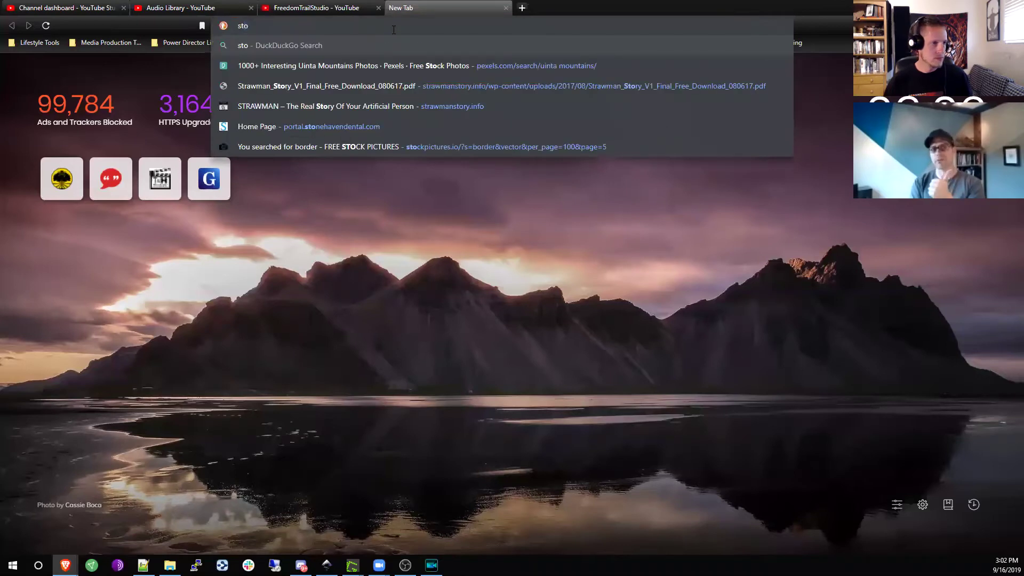
text(ryblock)
key(Return)
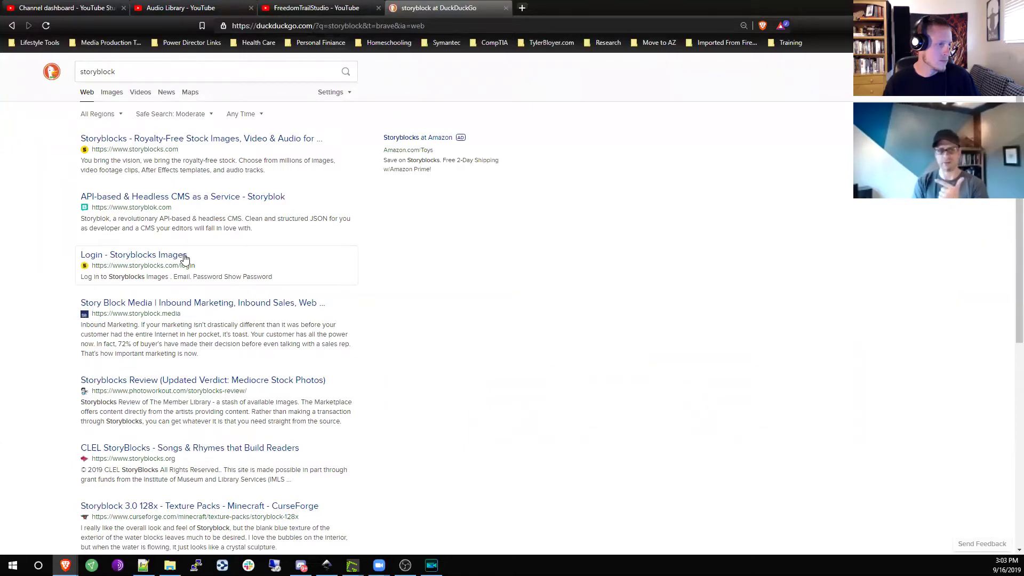
right_click(247, 138)
click(255, 146)
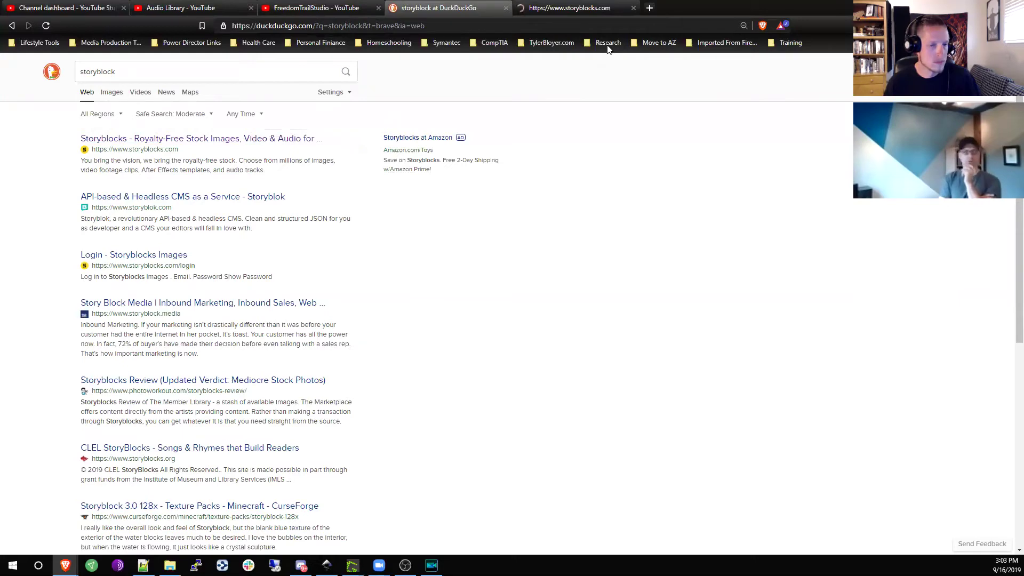
click(607, 8)
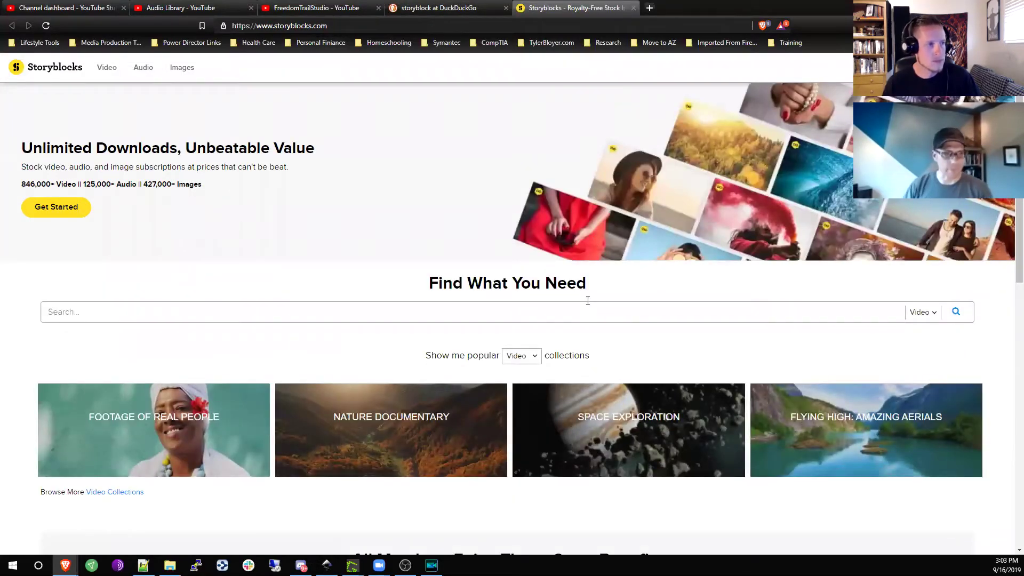
Step: Examine the Storyblocks home page from its popular collections through the member benefits to Plans and Pricing
scroll(588, 302, down, 1)
scroll(588, 301, down, 2)
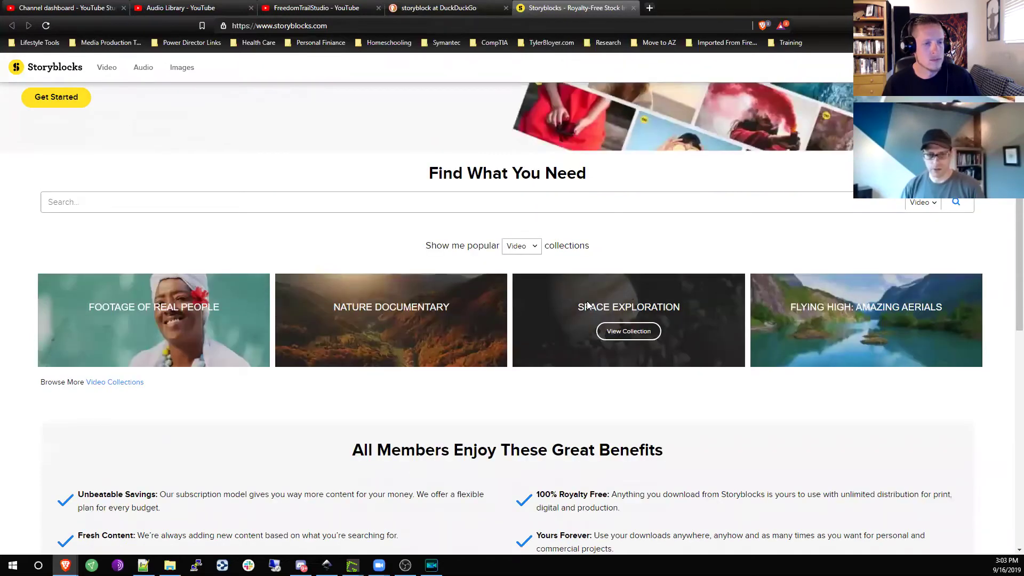
scroll(588, 302, down, 2)
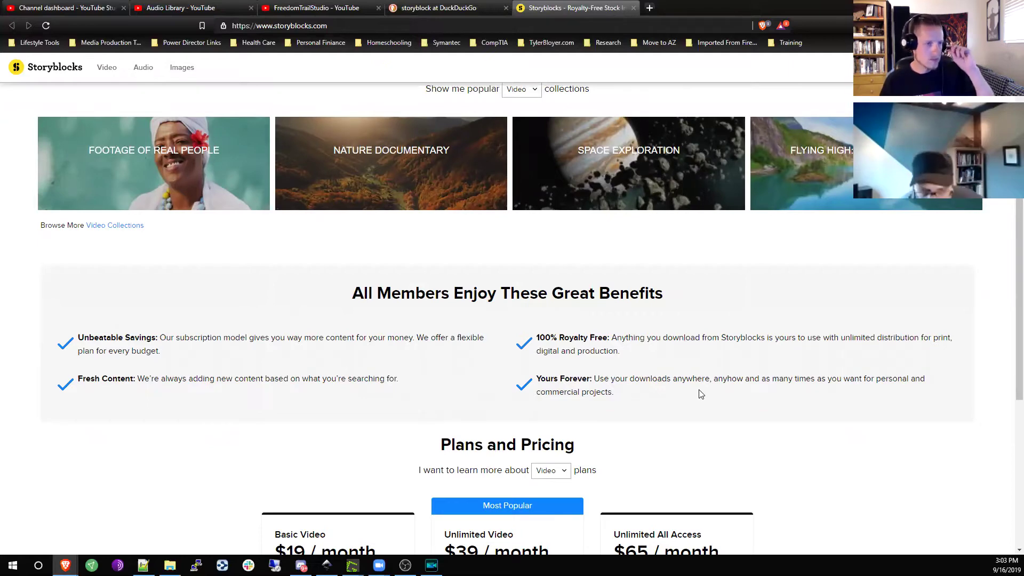
scroll(700, 395, down, 5)
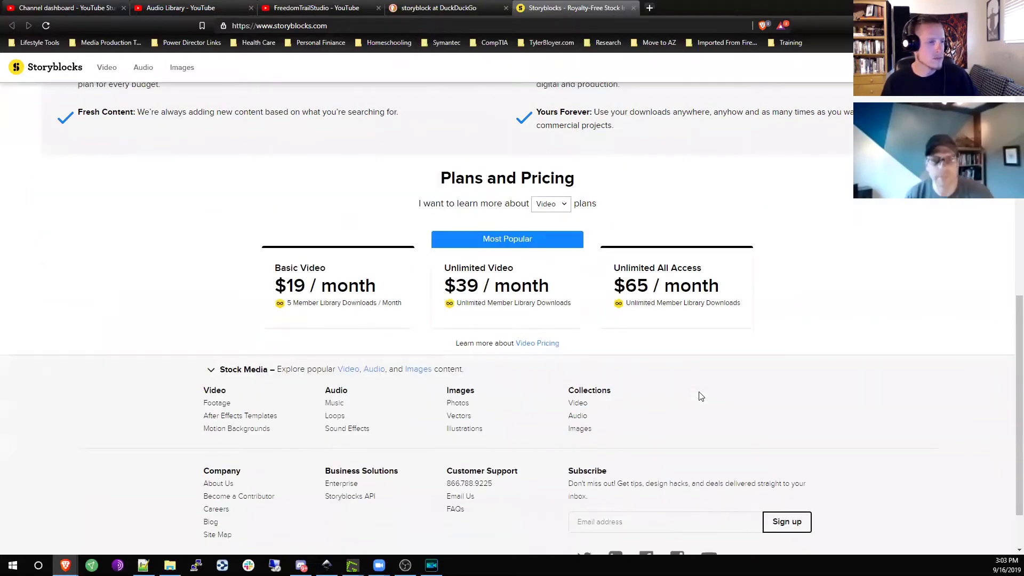
scroll(700, 395, down, 1)
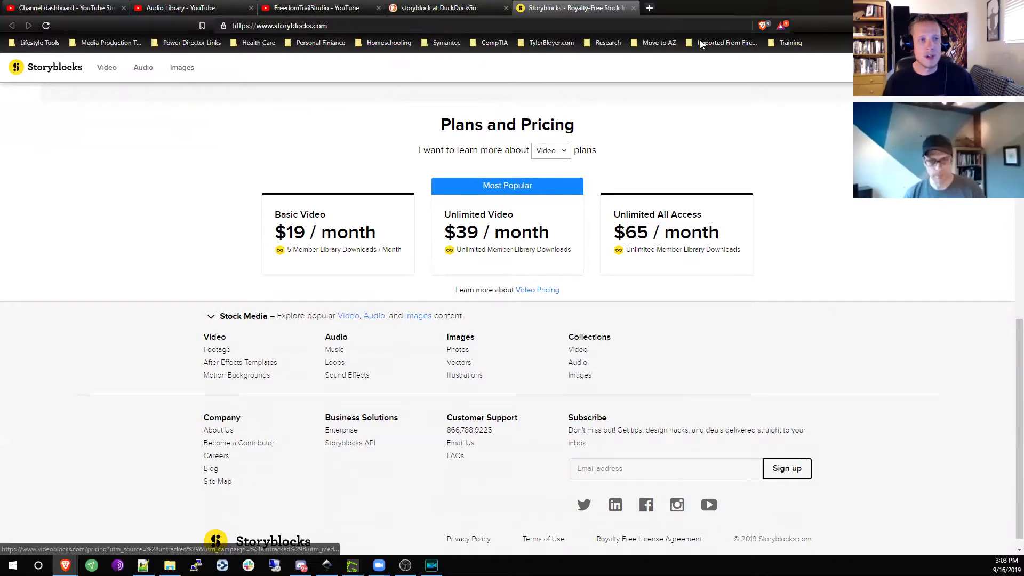
Step: Open the bookmarked Pixabay free images site in a new tab
key(ctrl+t)
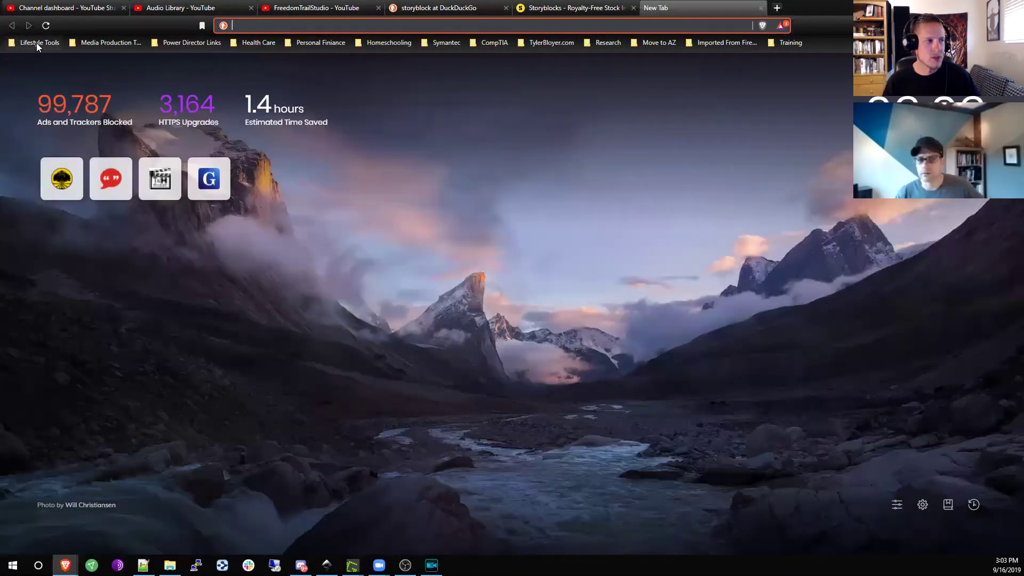
click(38, 42)
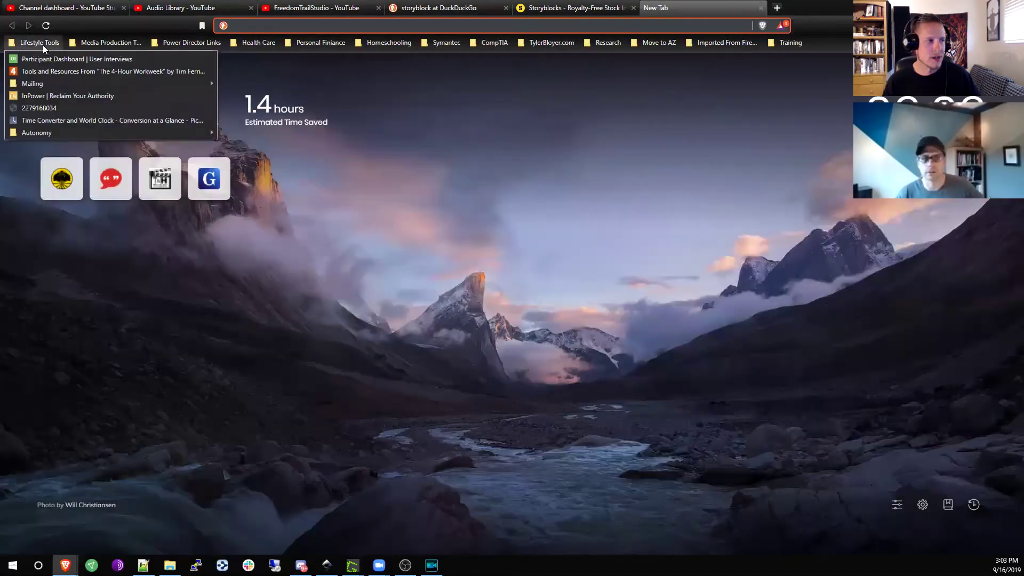
mouse_move(80, 41)
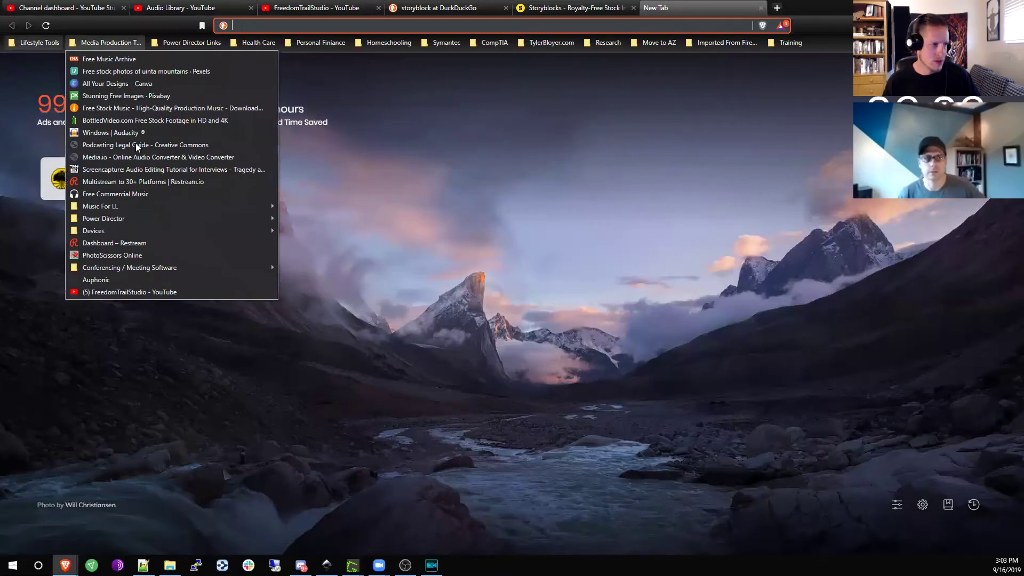
click(131, 100)
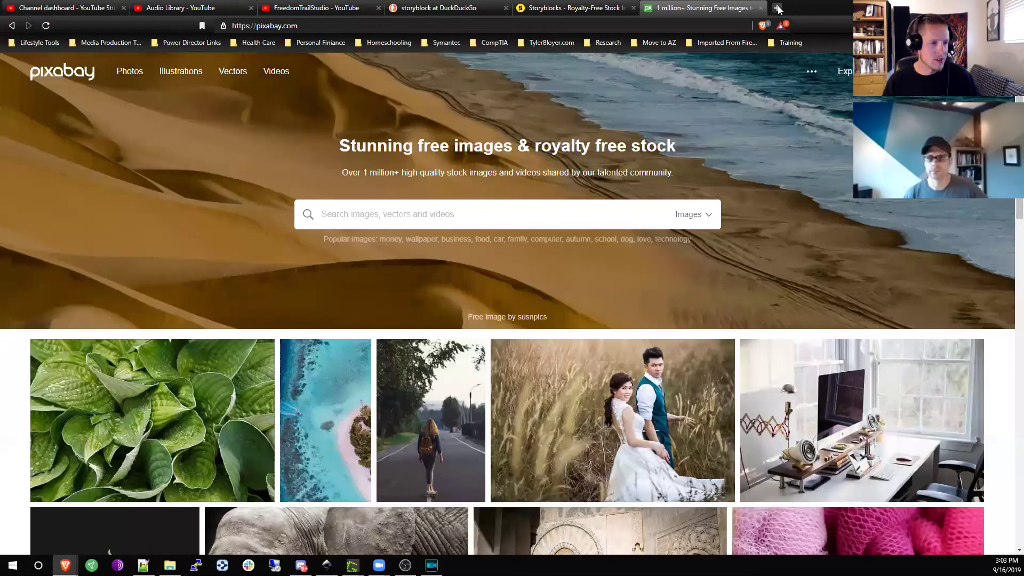
Step: Open another blank tab, and bookmark the Storyblocks page in the Media Production bookmarks folder
click(776, 9)
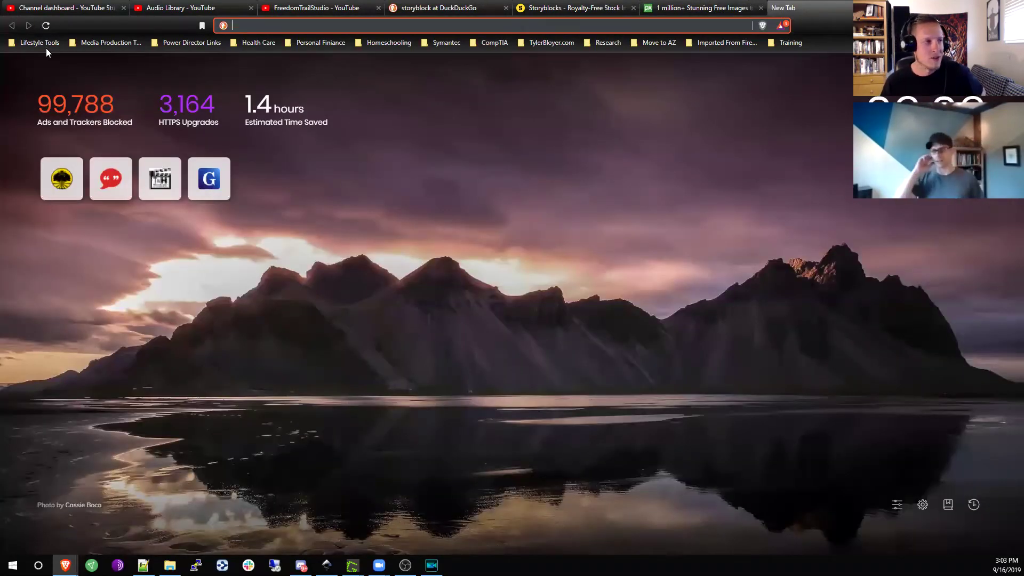
click(98, 43)
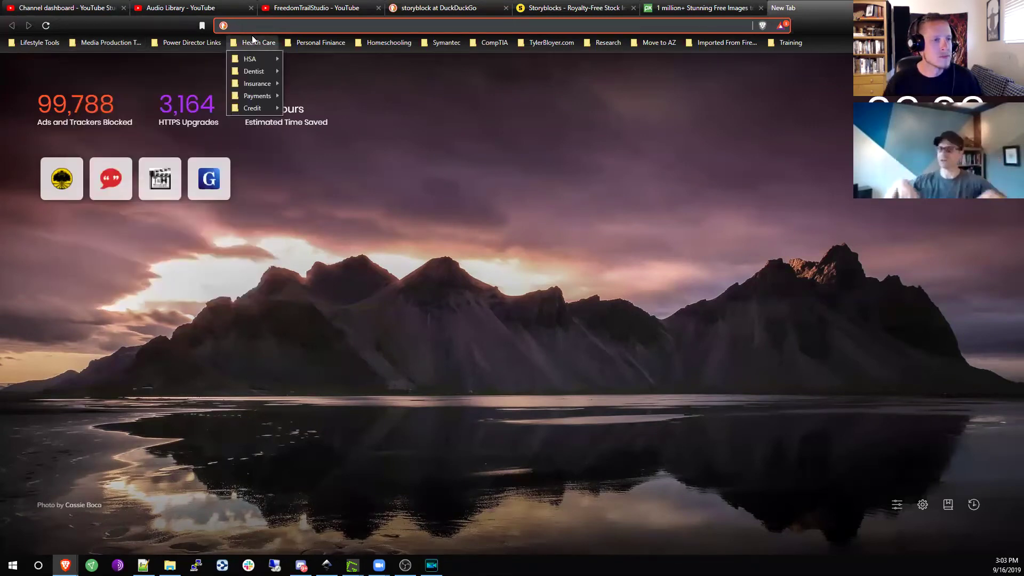
click(575, 8)
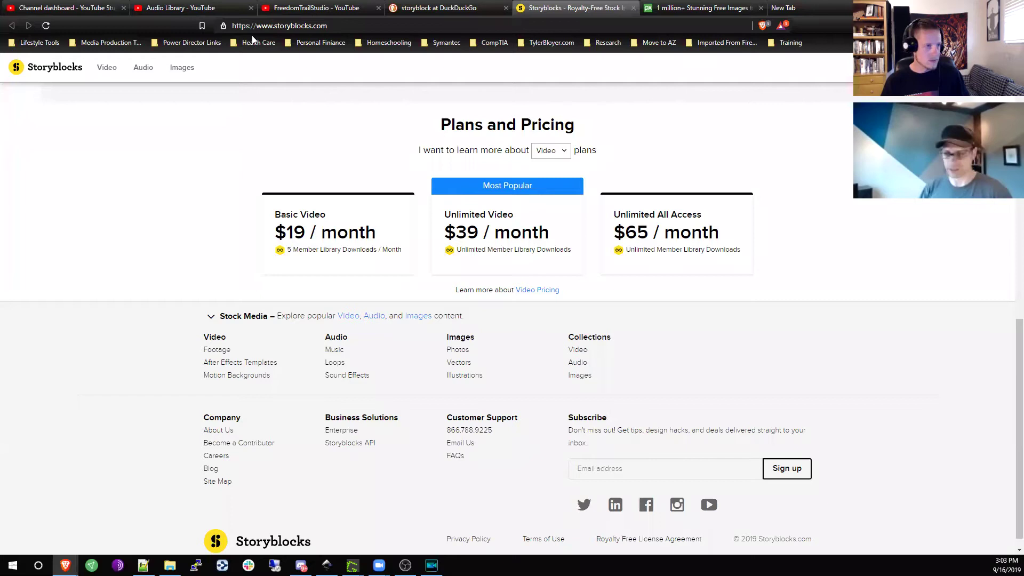
key(ctrl+d)
click(275, 94)
click(290, 125)
click(290, 125)
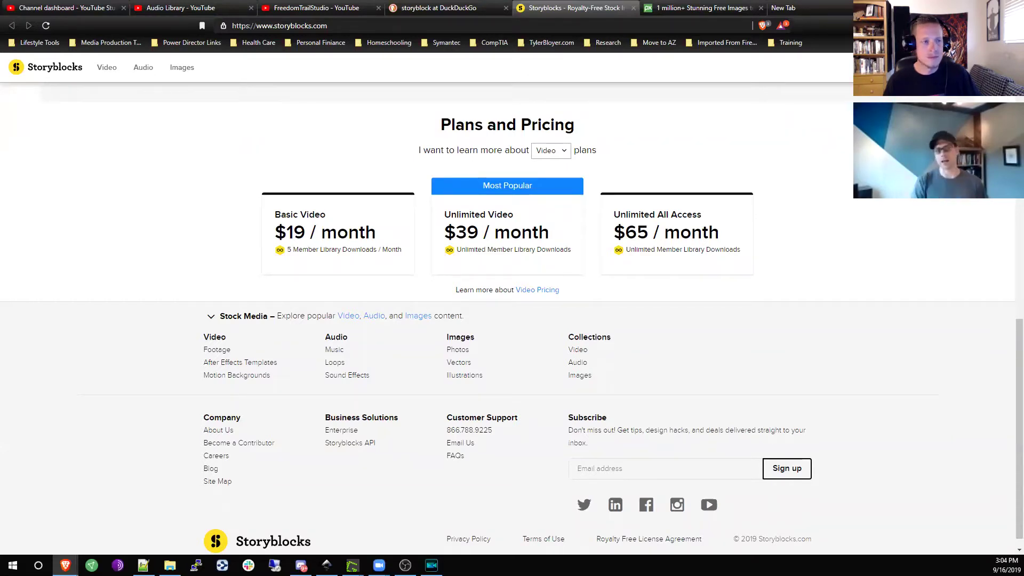
Step: Review the Storyblocks video plans, royalty-free terms and member benefits again, returning towards the start of the page
scroll(507, 320, down, 1)
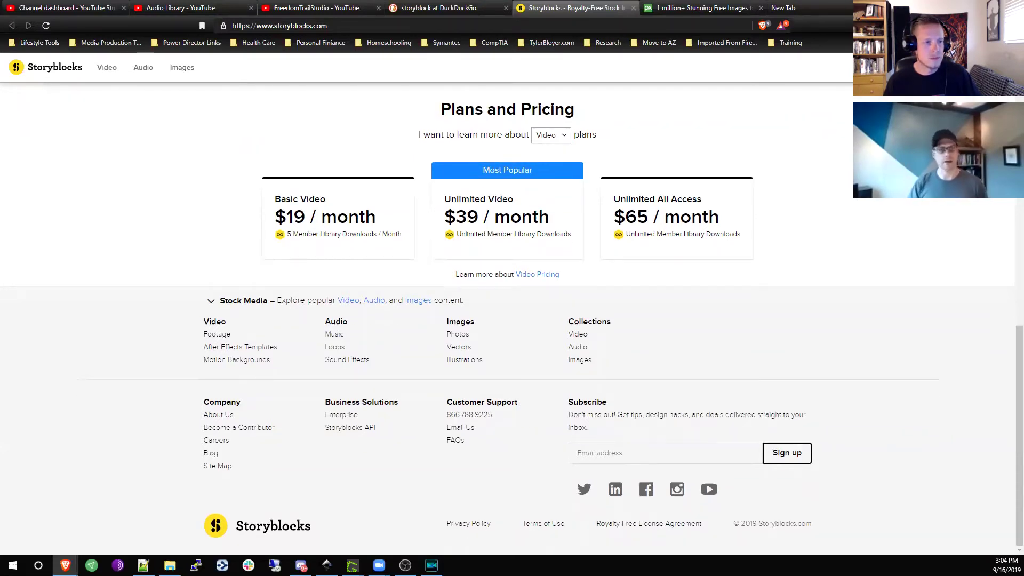
scroll(507, 320, up, 2)
scroll(543, 427, up, 3)
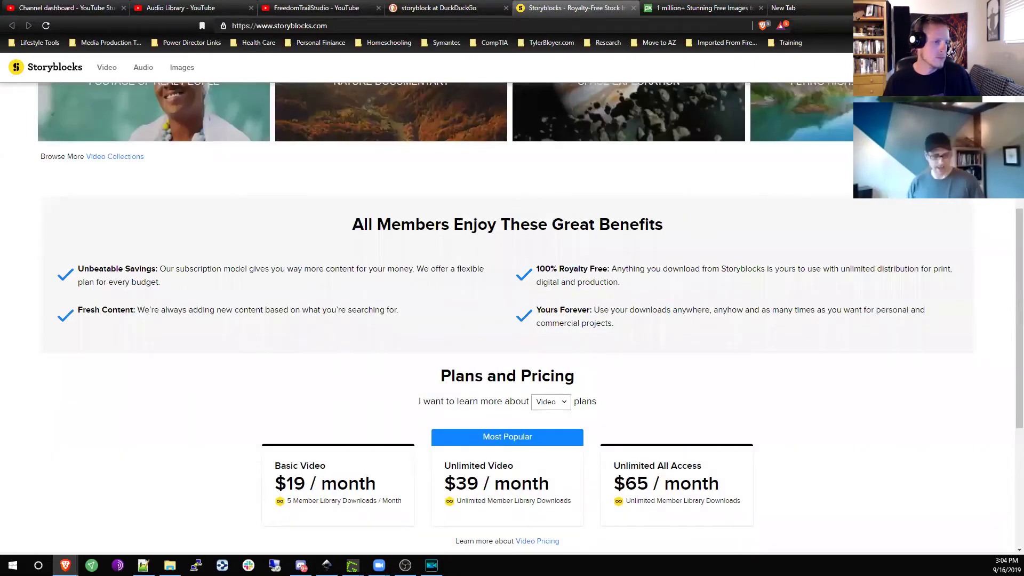
scroll(544, 427, down, 2)
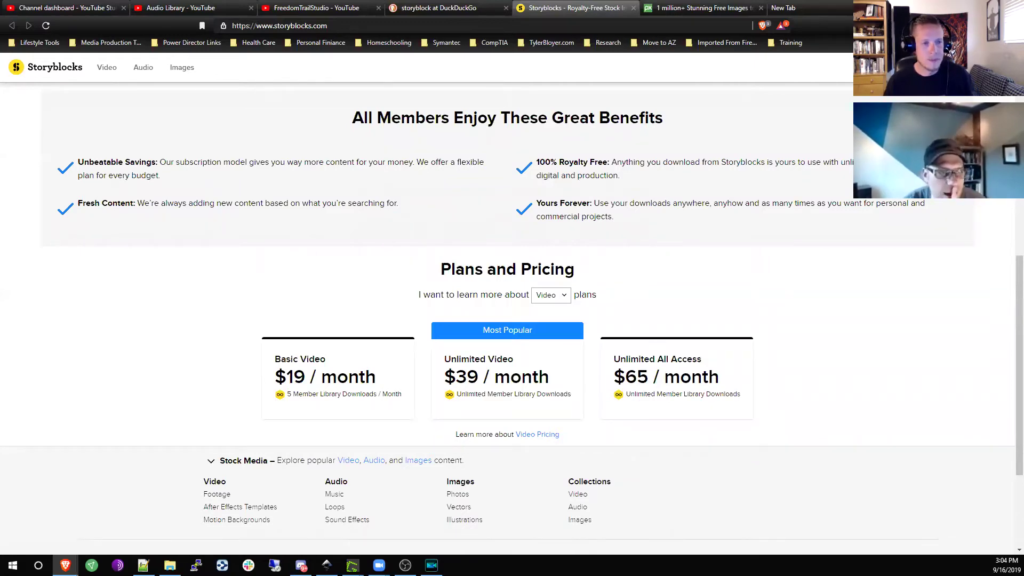
scroll(1007, 300, up, 3)
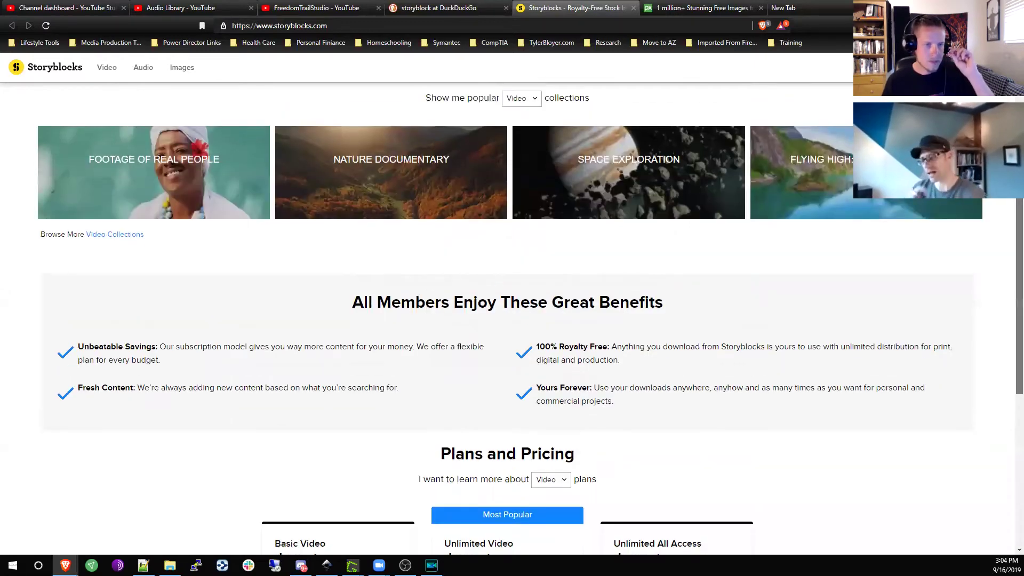
scroll(511, 320, up, 4)
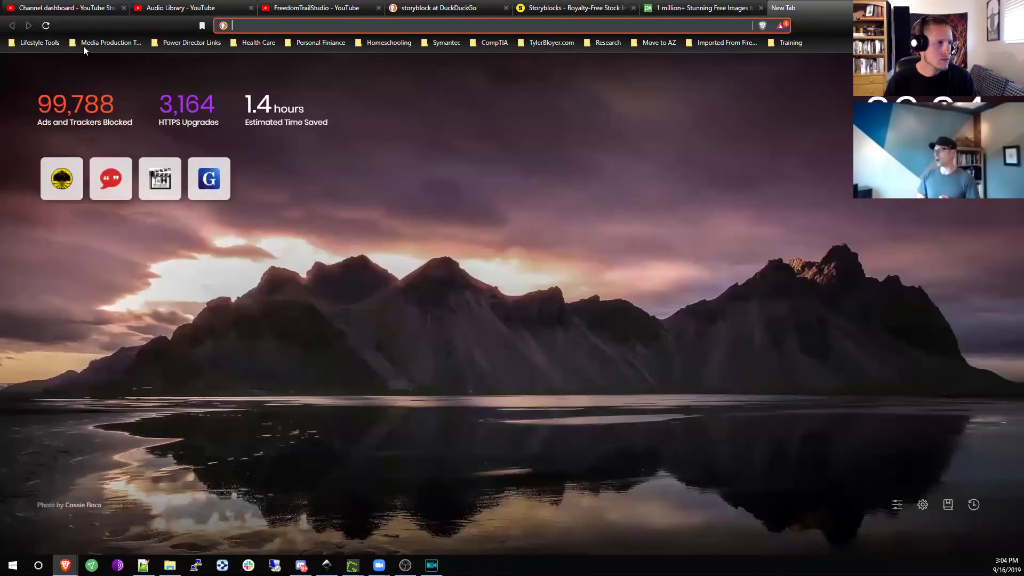
Step: Look through the Media Production bookmarks and browse the free images on the Pixabay home page
click(85, 42)
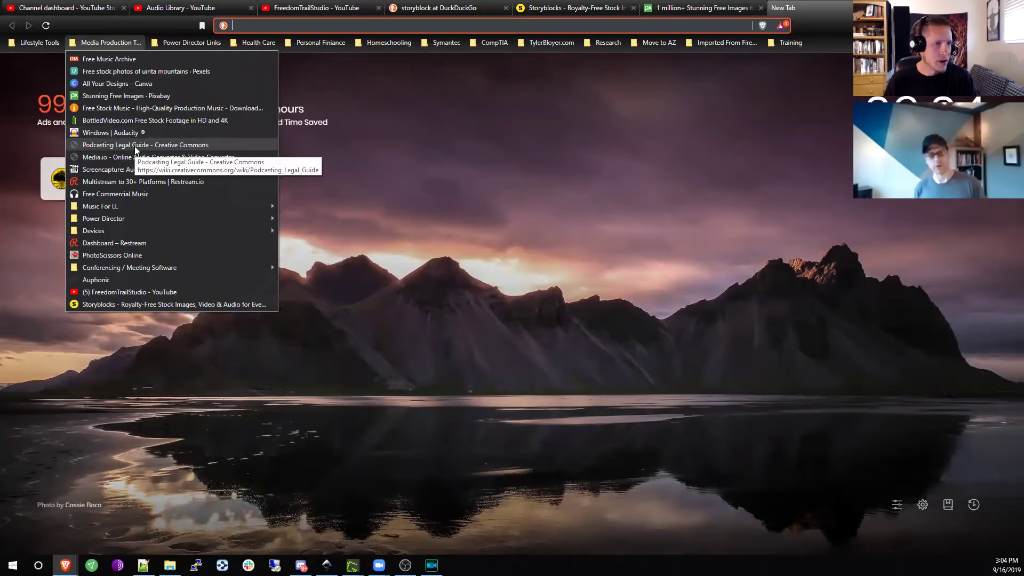
click(727, 9)
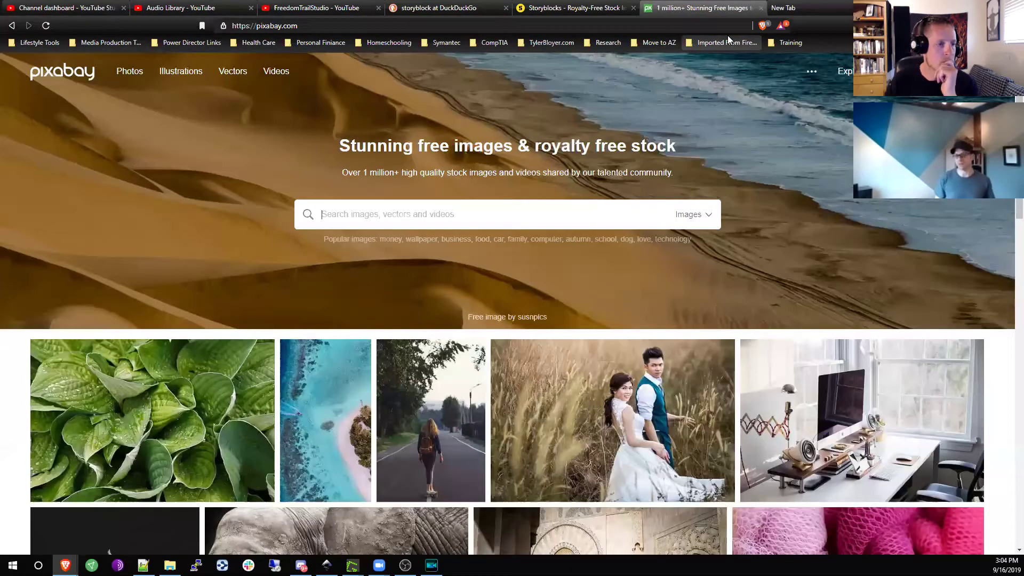
click(573, 8)
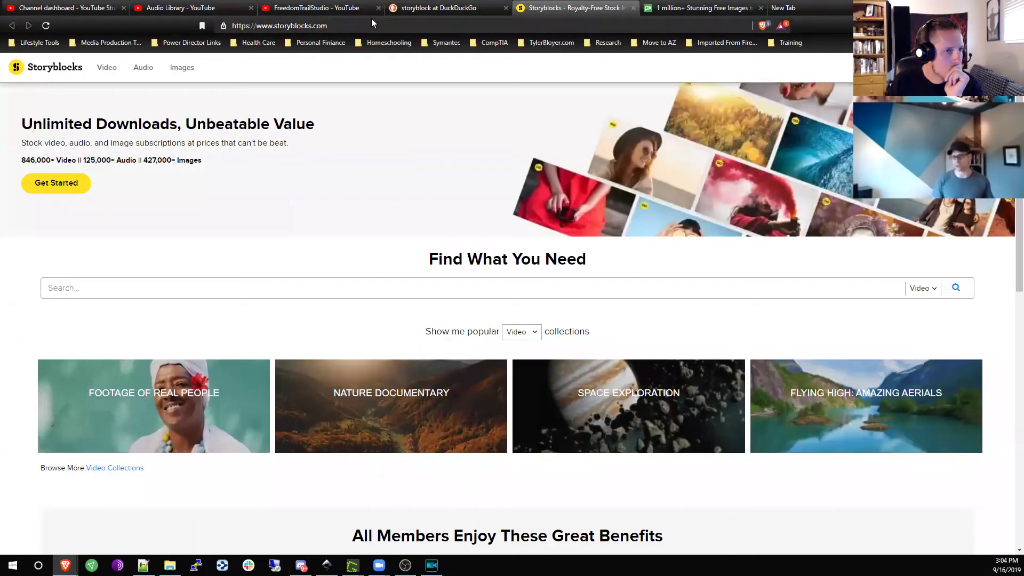
key(ctrl+Tab)
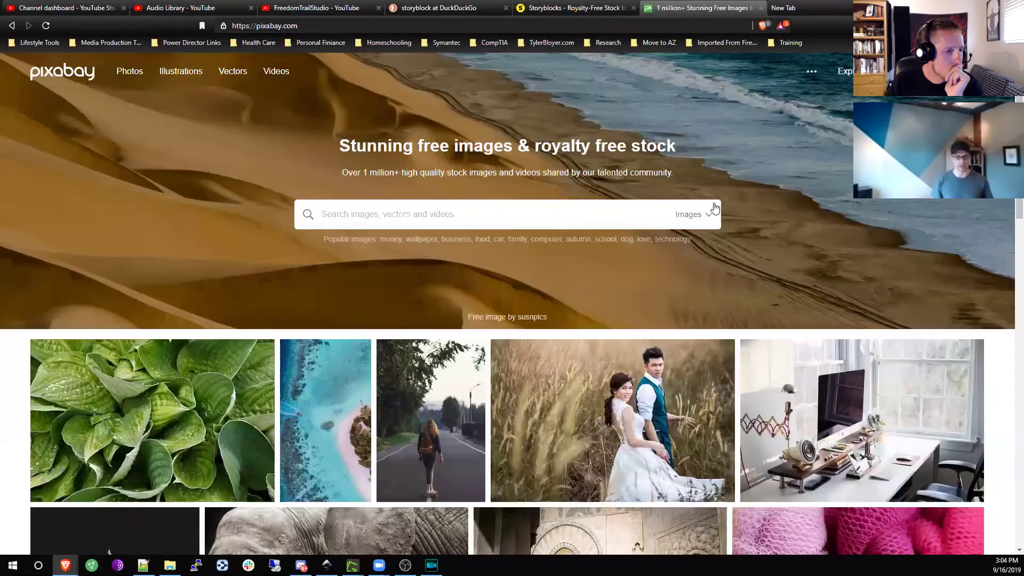
scroll(715, 208, down, 2)
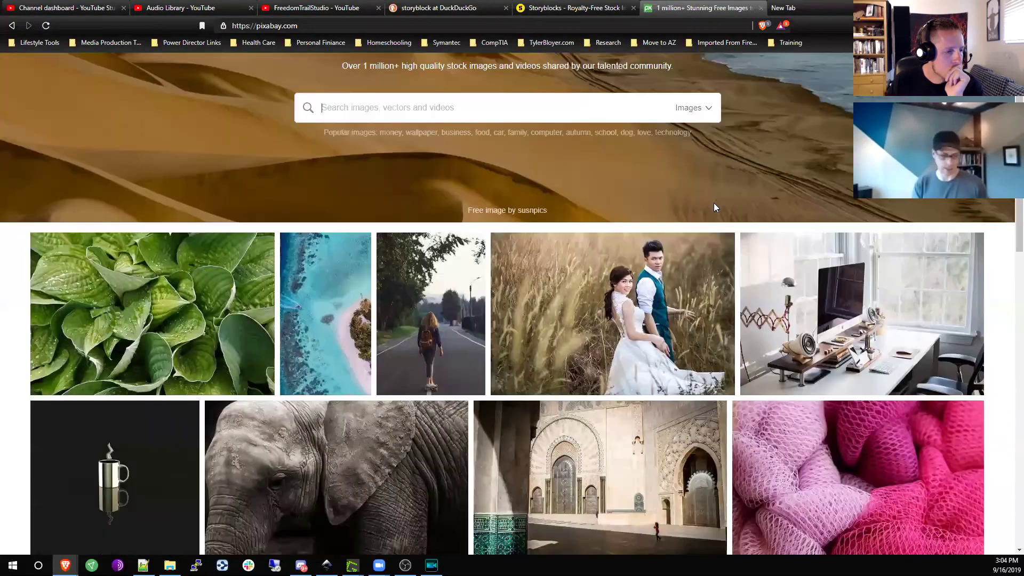
scroll(714, 208, down, 2)
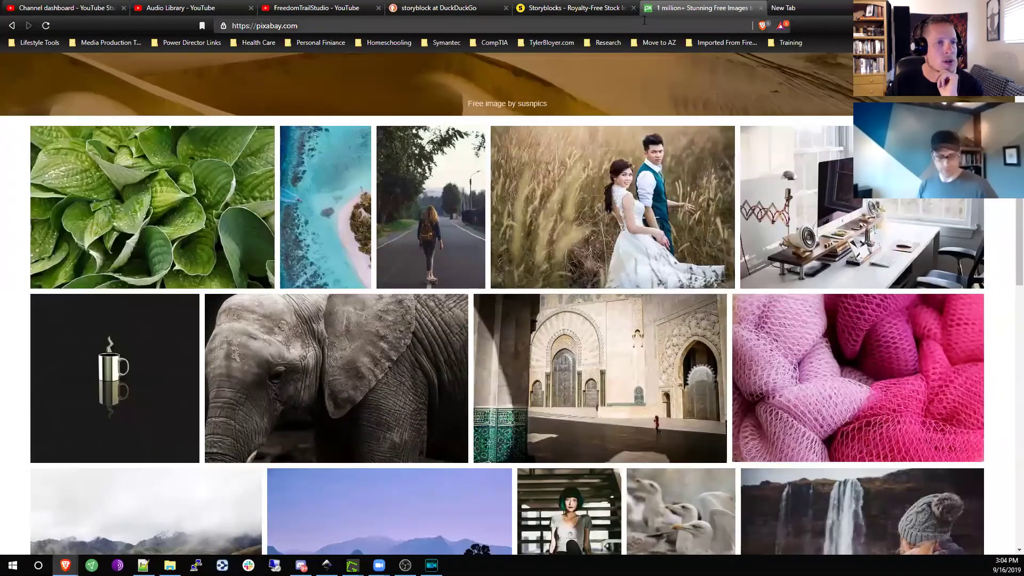
Step: Go back to the Storyblocks page, switch to OBS and maximize its window
key(ctrl+shift+Tab)
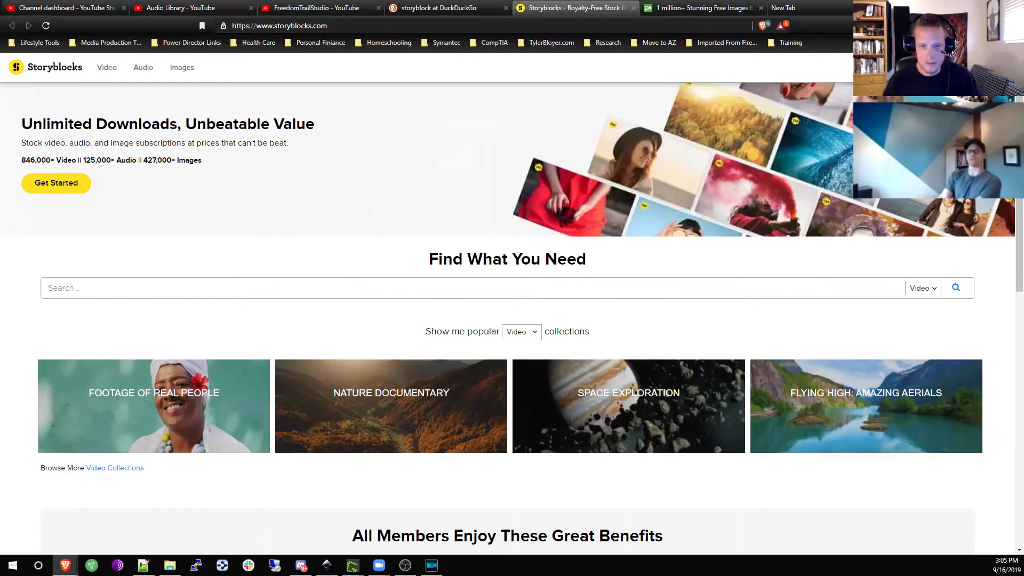
key(alt+Tab)
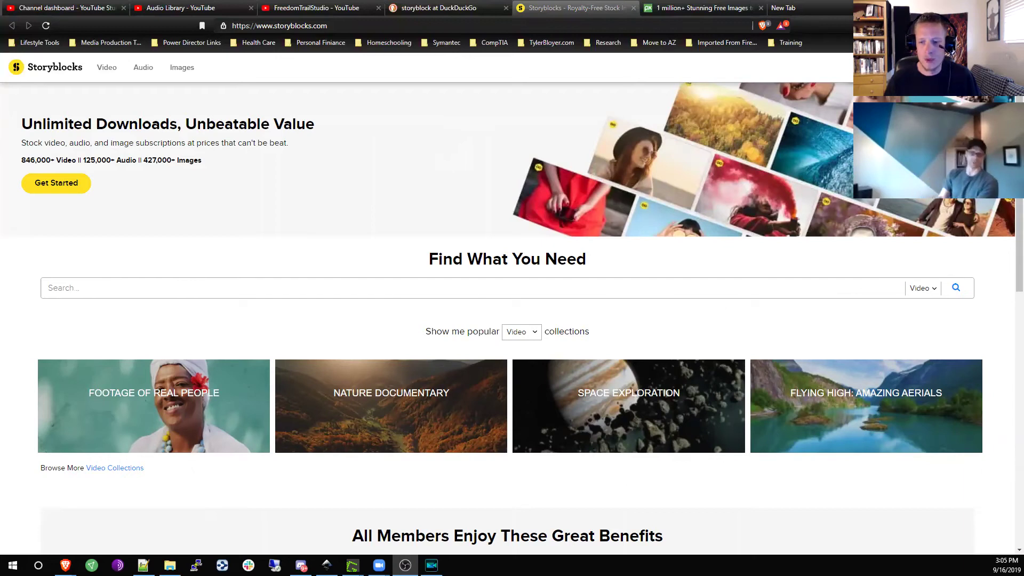
key(alt+Tab)
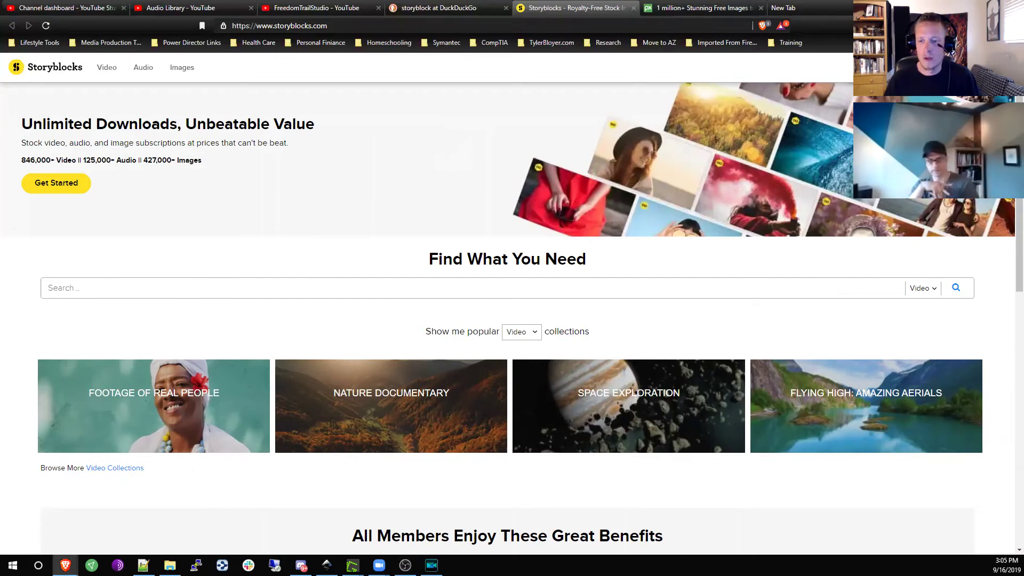
key(alt+Tab)
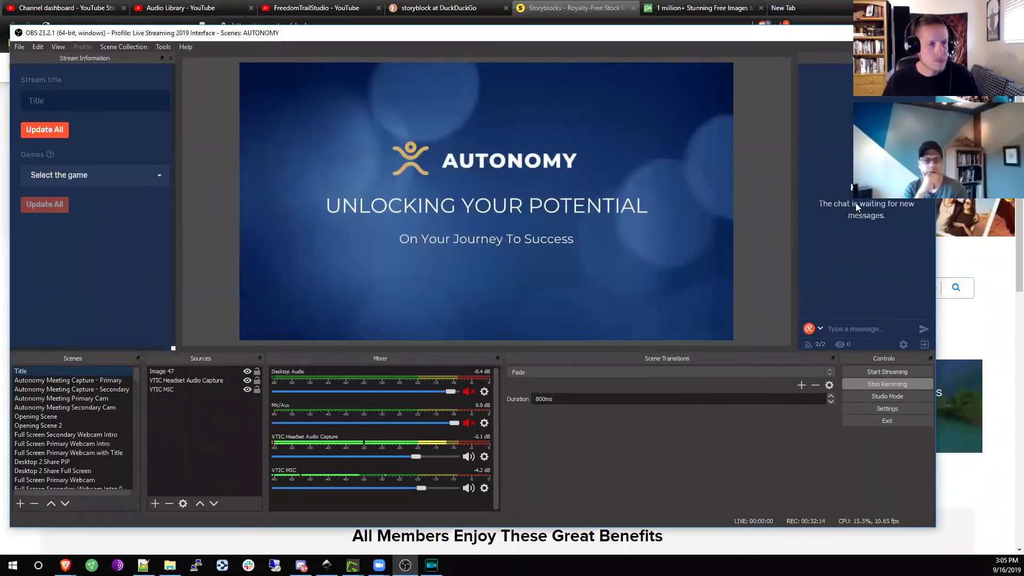
key(super+Up)
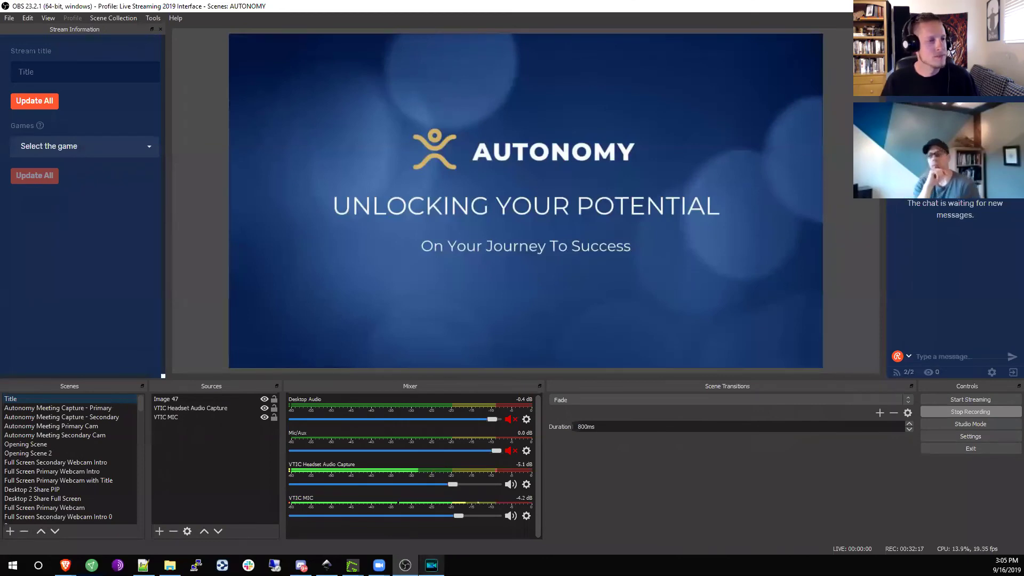
Step: Switch to the testimonial reel project in PowerDirector for a brief look, and return to OBS
key(alt+Tab)
key(alt+Tab)
key(alt+Tab)
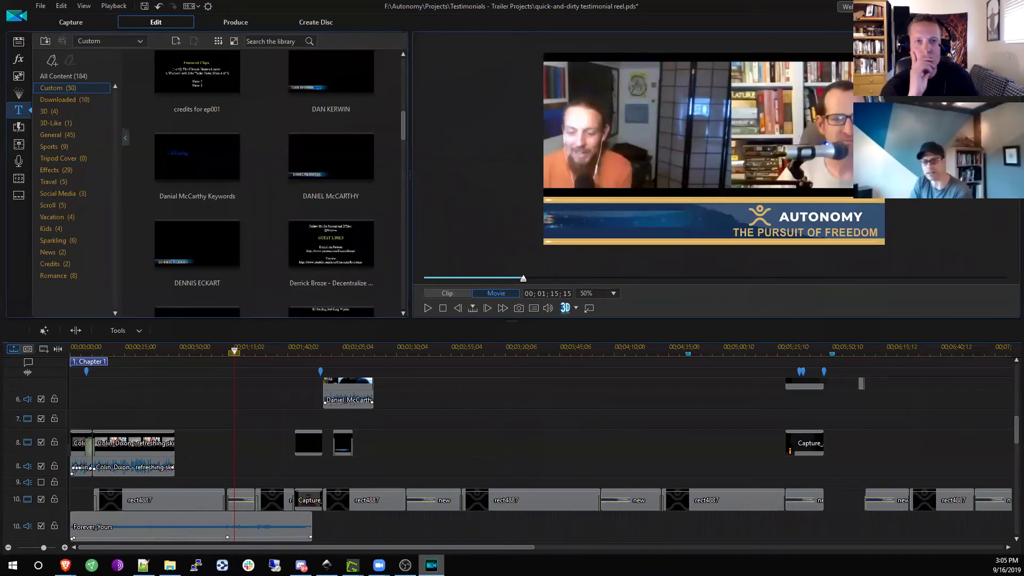
key(alt+Tab)
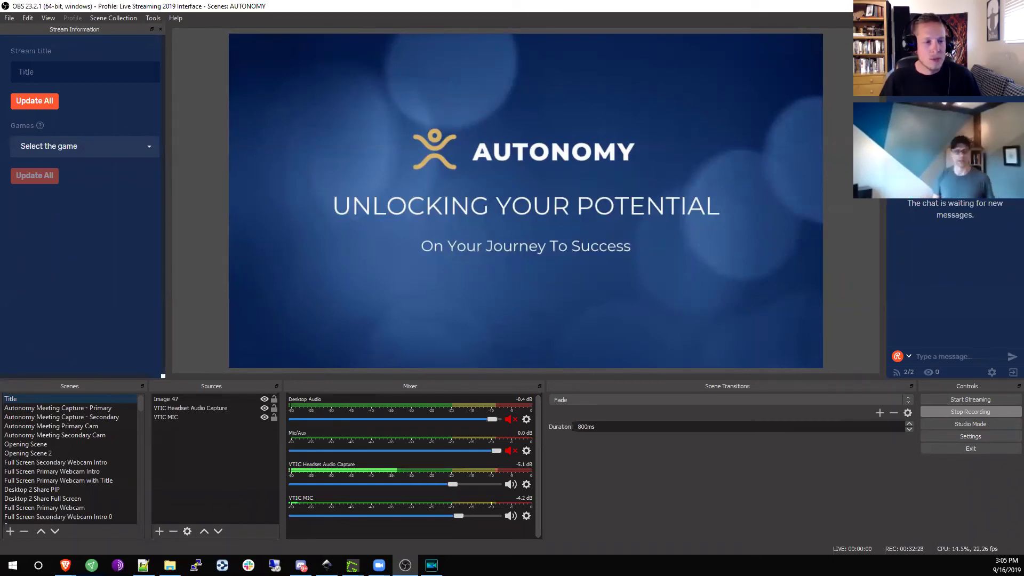
click(698, 312)
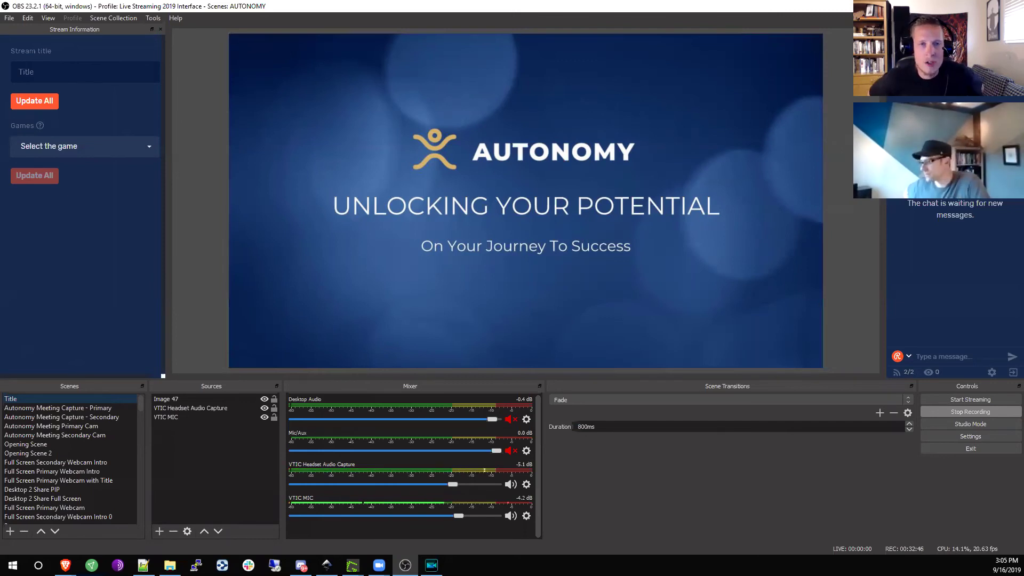
Step: Preview the Autonomy Meeting Capture - Primary and Autonomy Meeting Capture - Secondary scenes, returning to the Title scene after each
click(104, 407)
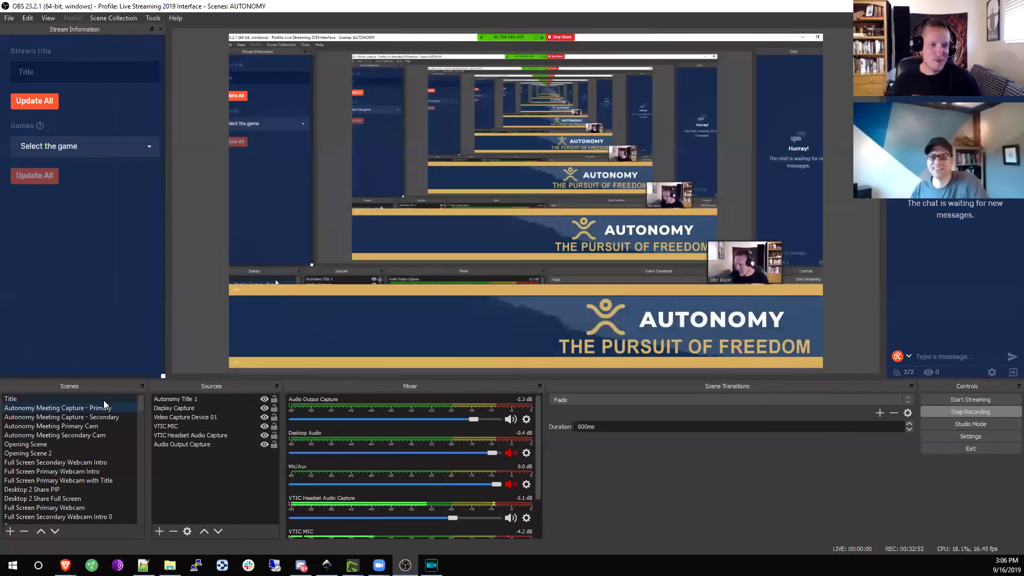
click(104, 400)
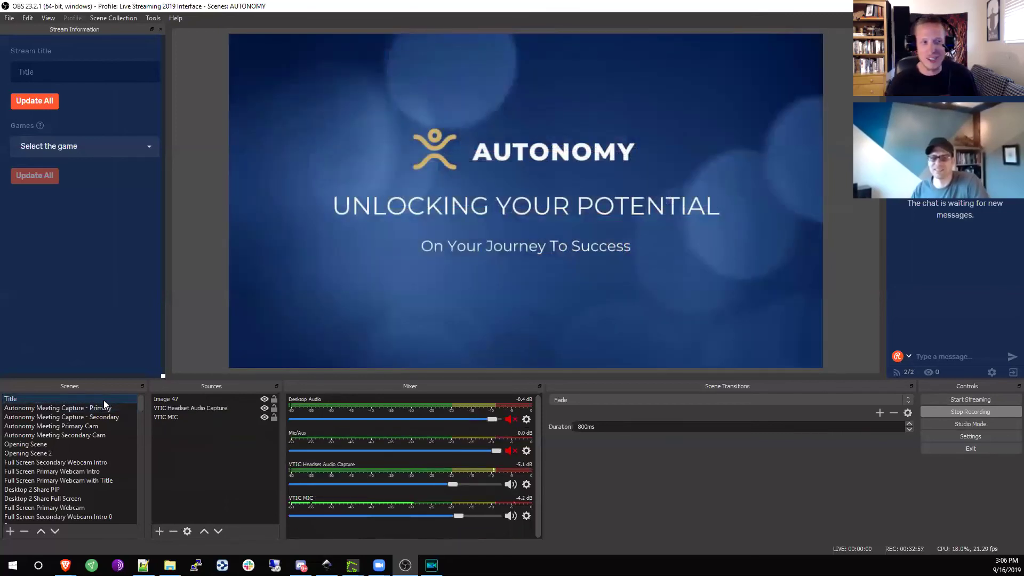
click(57, 417)
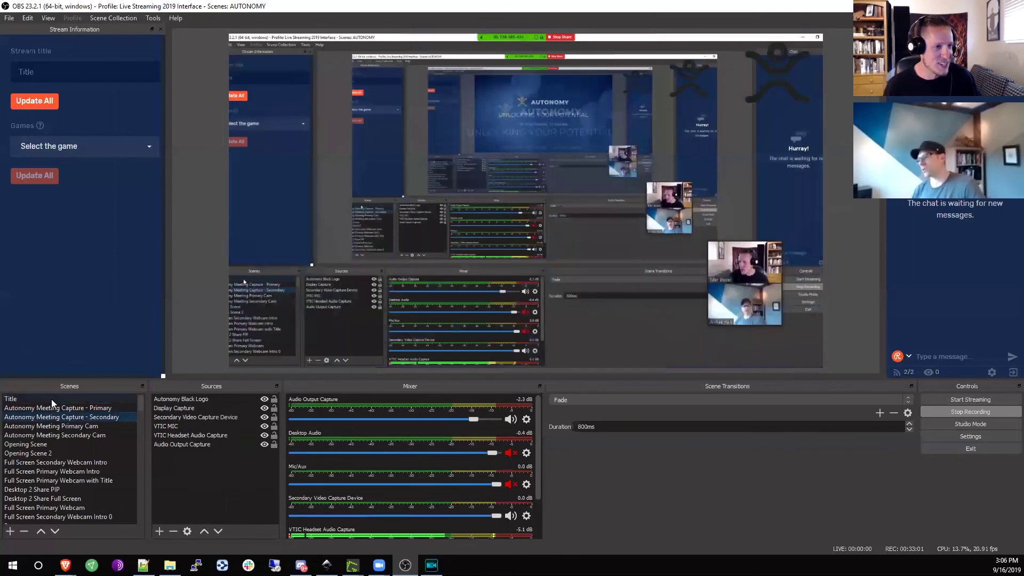
click(58, 398)
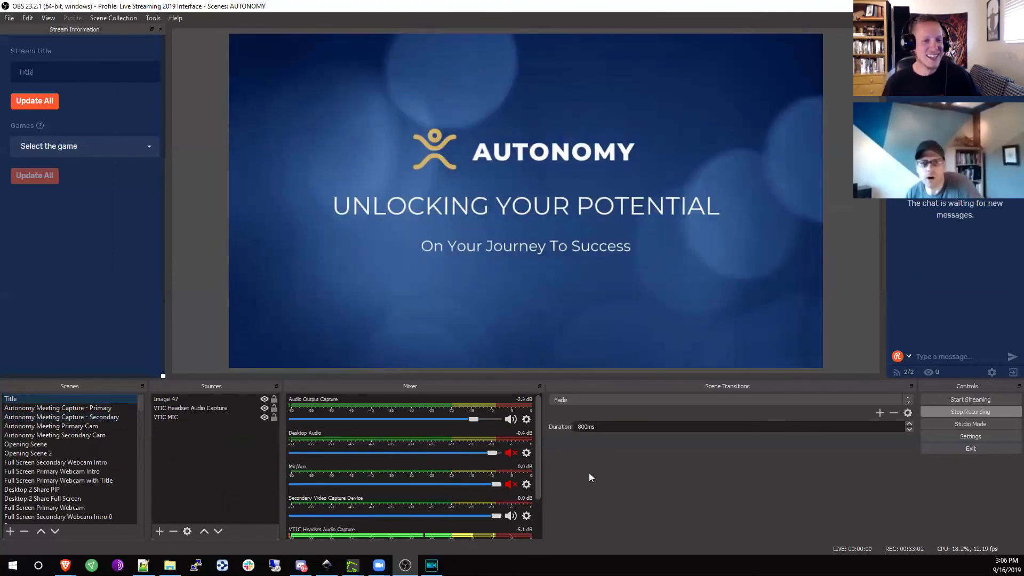